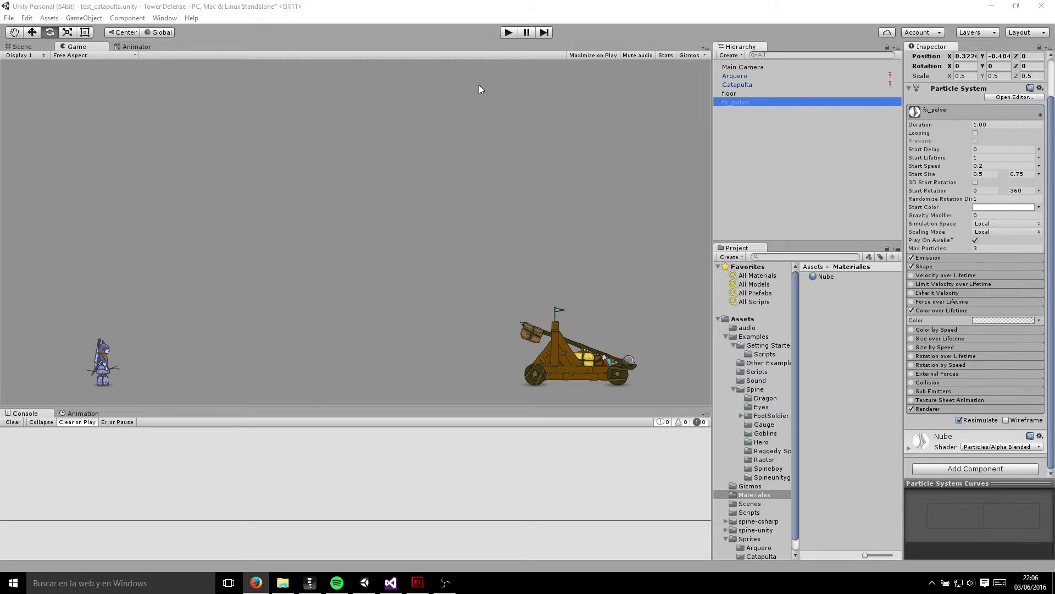
Step: Run and stop the game test twice to watch the catapult rock
click(508, 33)
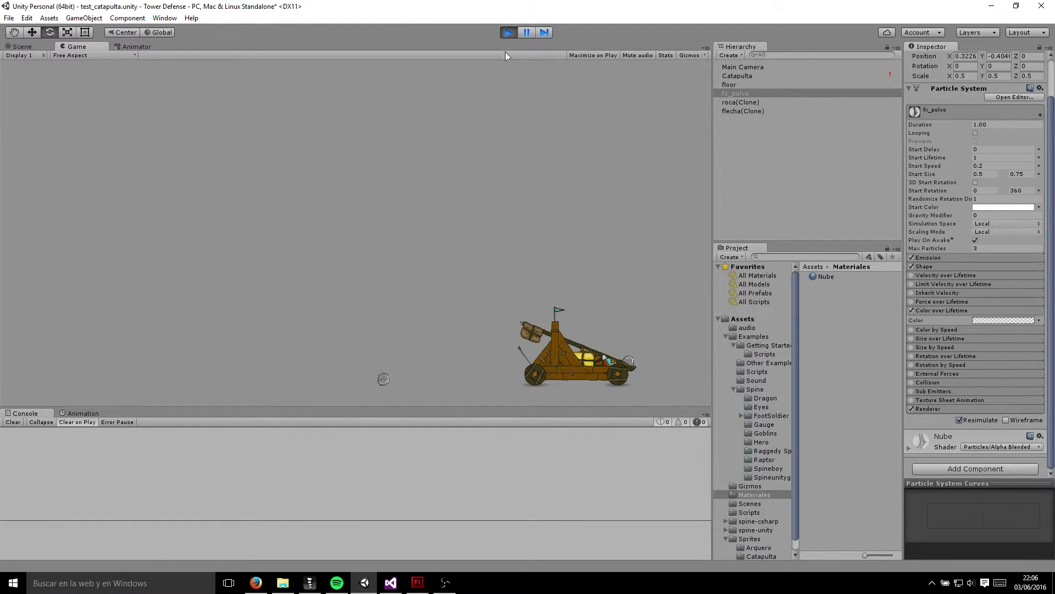
click(508, 35)
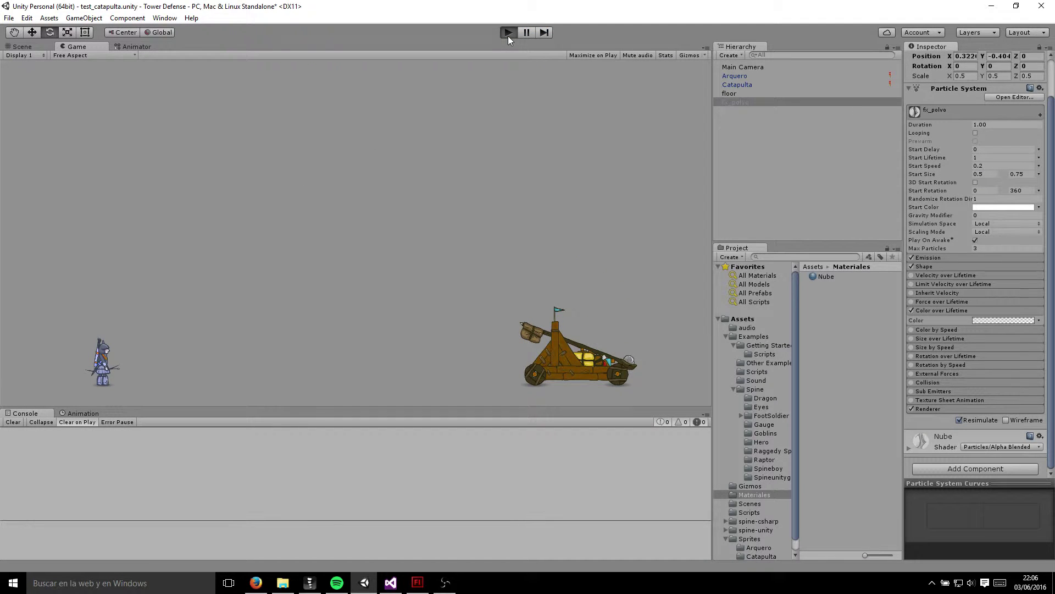
click(508, 36)
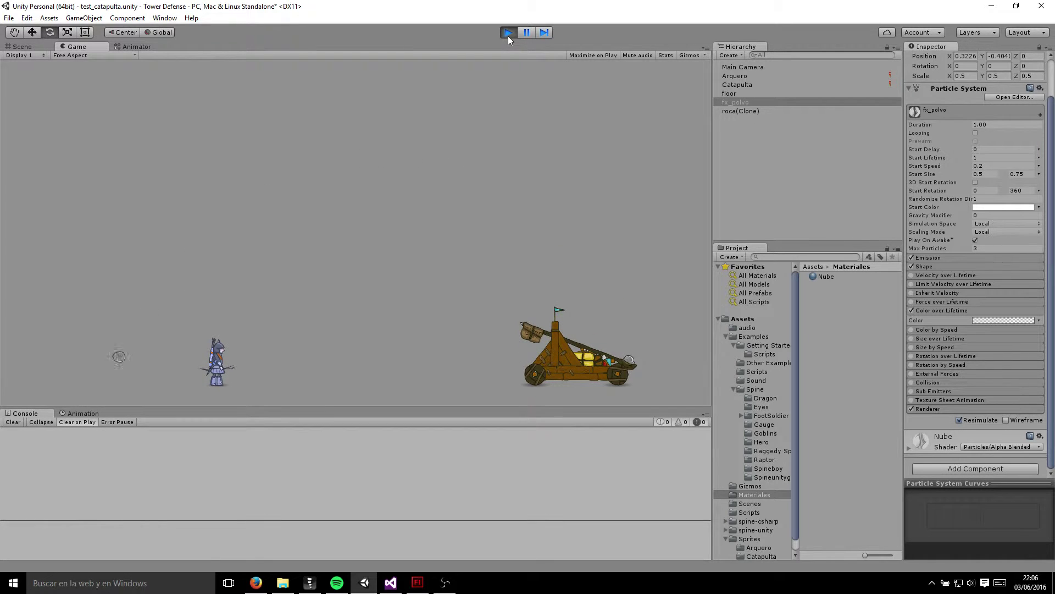
click(508, 33)
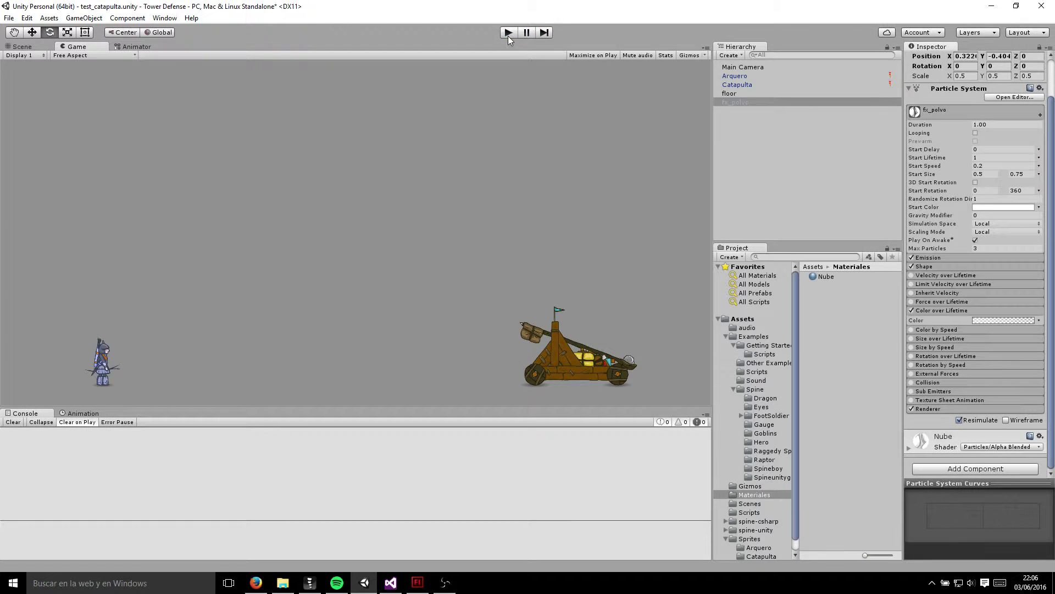
Step: In Flash, start a new ActionScript 3.0 document and brush a light grey cloud-shaped puff outline
click(420, 585)
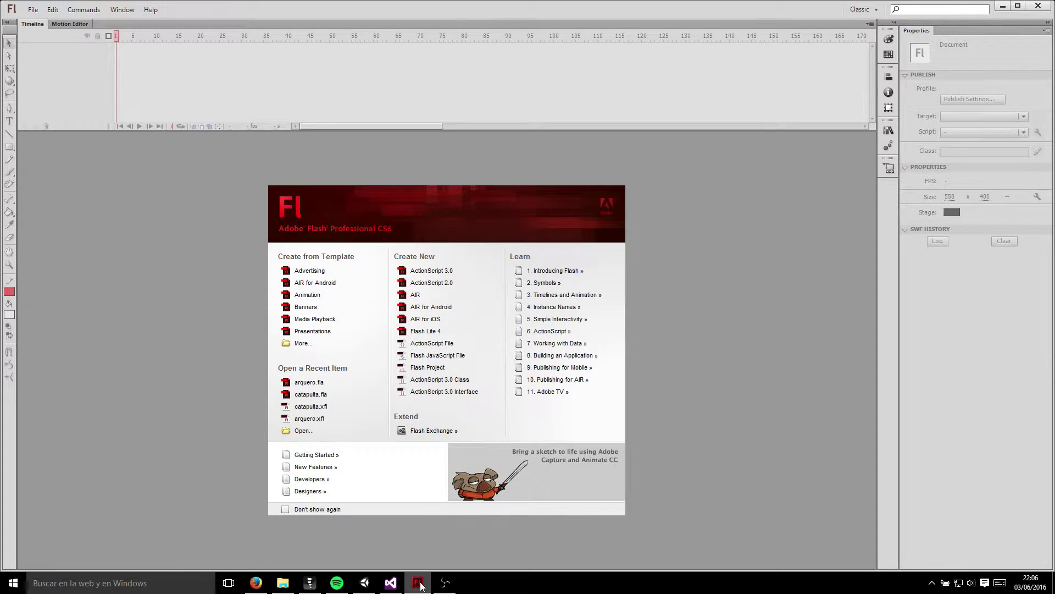
click(447, 273)
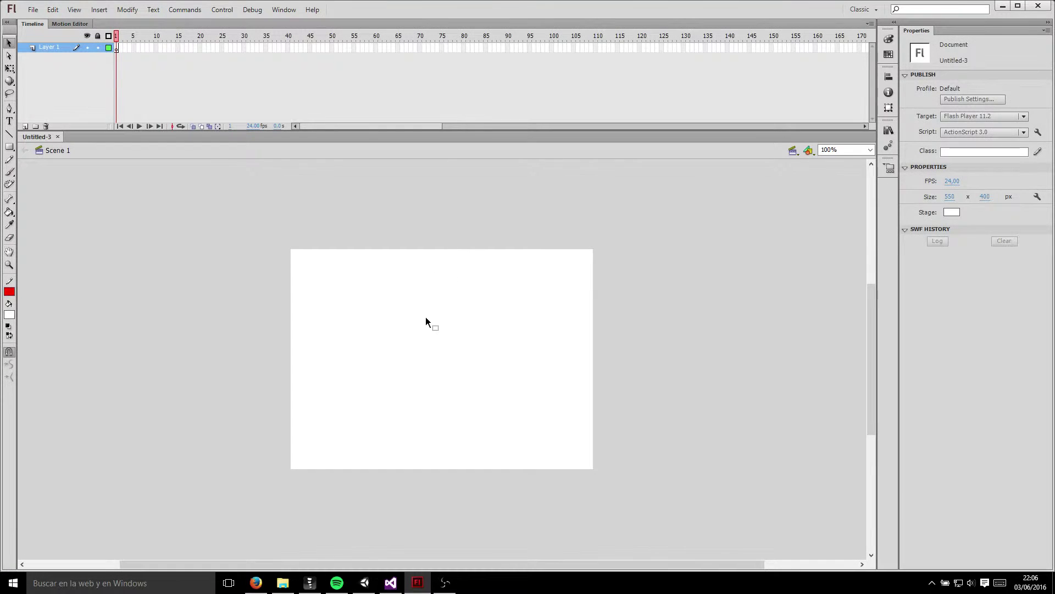
key(b)
key(ctrl+equal)
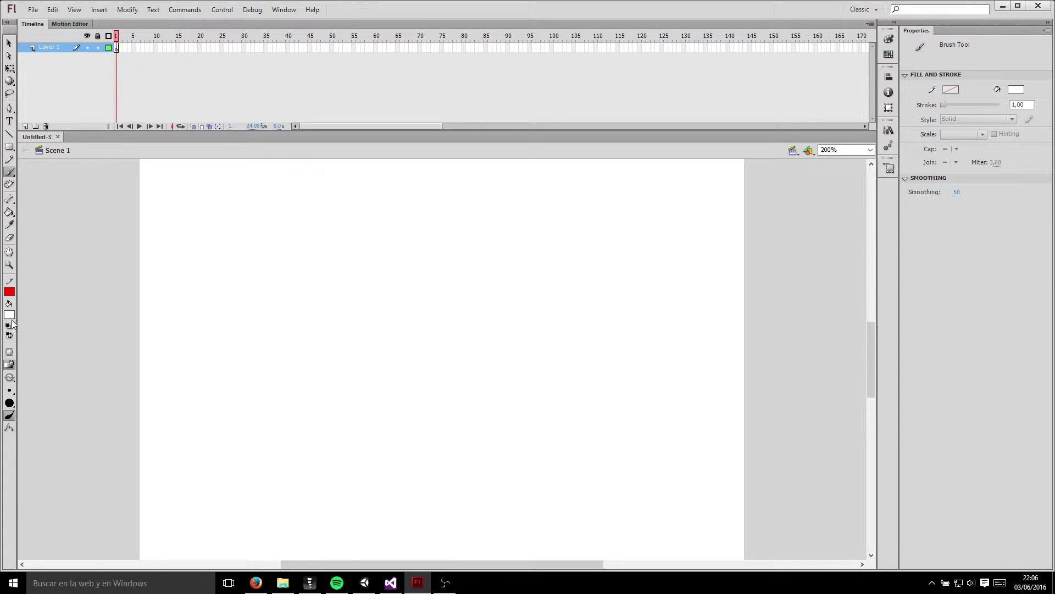
click(9, 315)
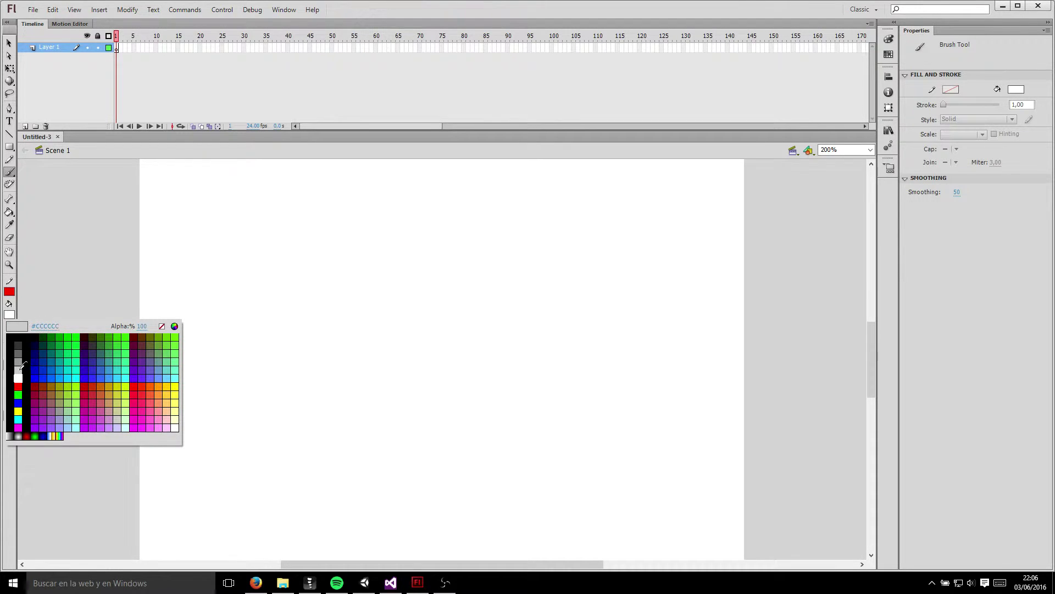
click(18, 369)
mouse_move(344, 226)
mouse_down()
mouse_move(358, 221)
mouse_move(365, 252)
mouse_move(387, 227)
mouse_move(366, 258)
mouse_up()
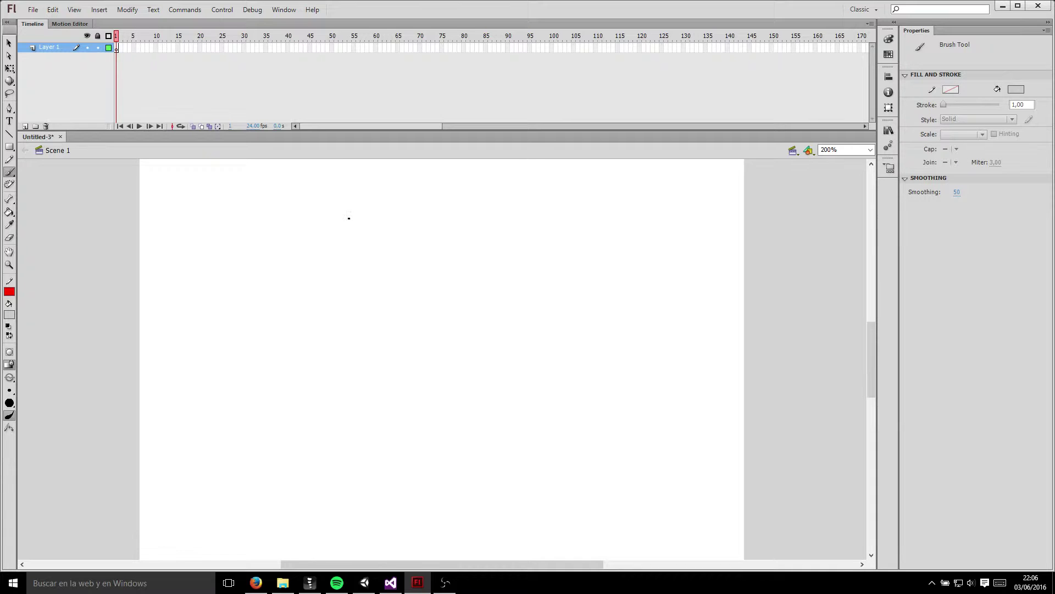
mouse_move(348, 218)
mouse_down()
mouse_move(387, 212)
mouse_move(353, 220)
mouse_up()
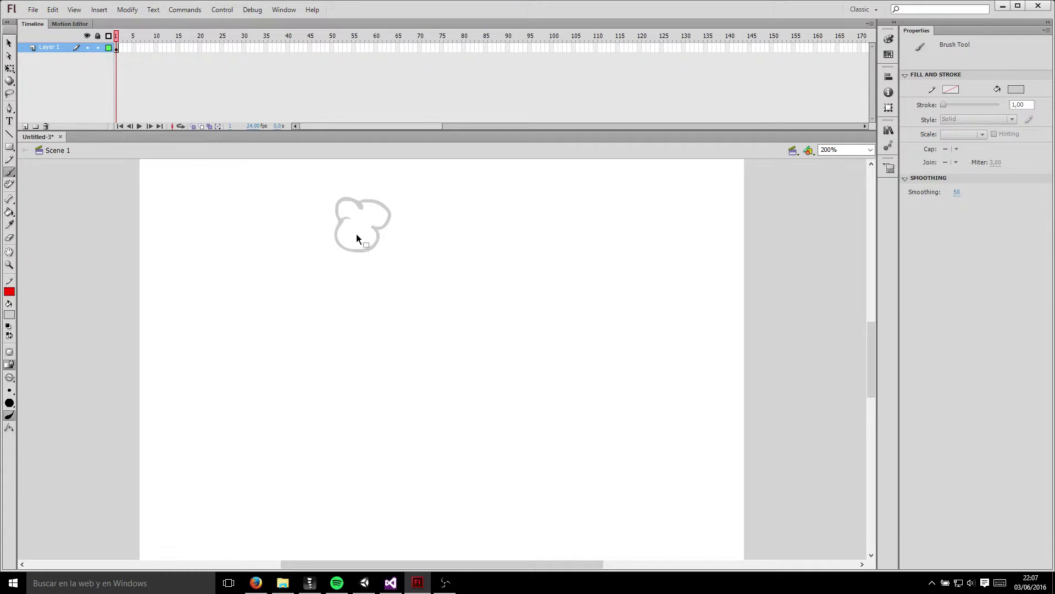
Step: Zoom to 400% and reshape the puff's inner tail, deleting a stray stroke fragment
key(z)
click(356, 228)
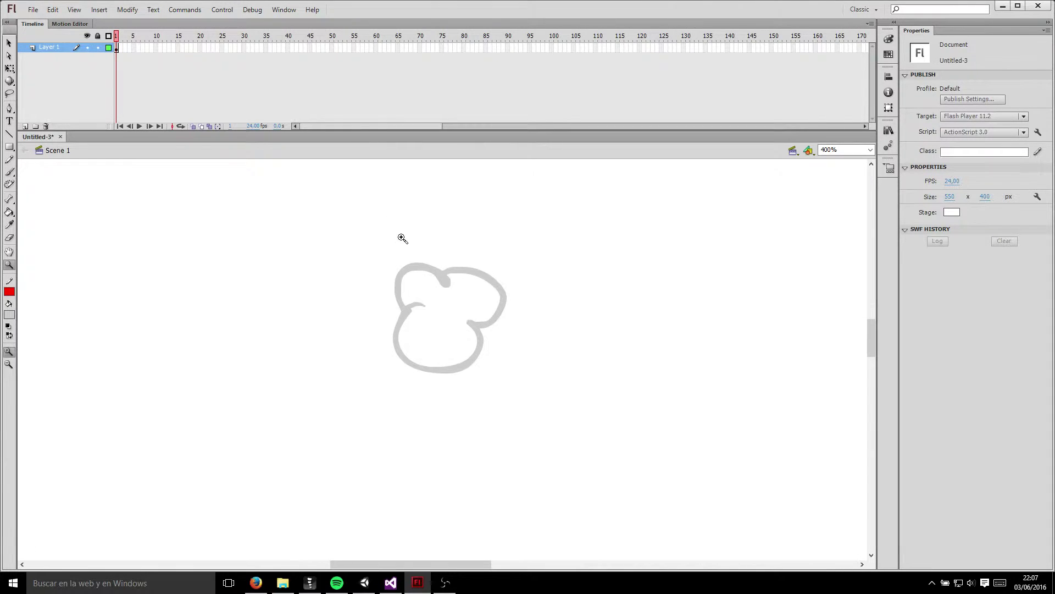
key(v)
drag(411, 312, 420, 300)
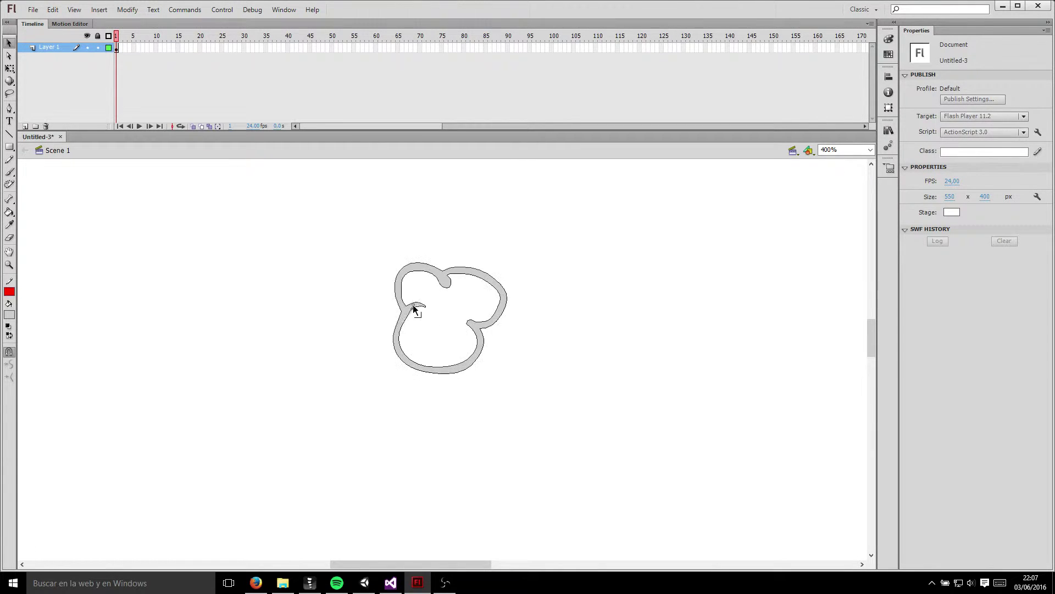
click(421, 300)
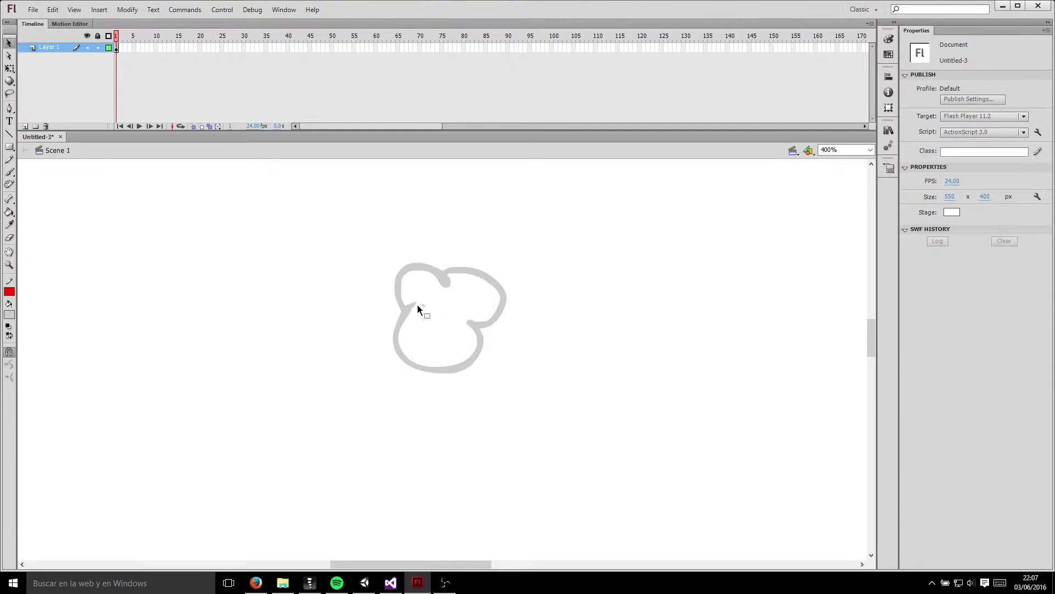
drag(411, 308, 421, 311)
click(424, 307)
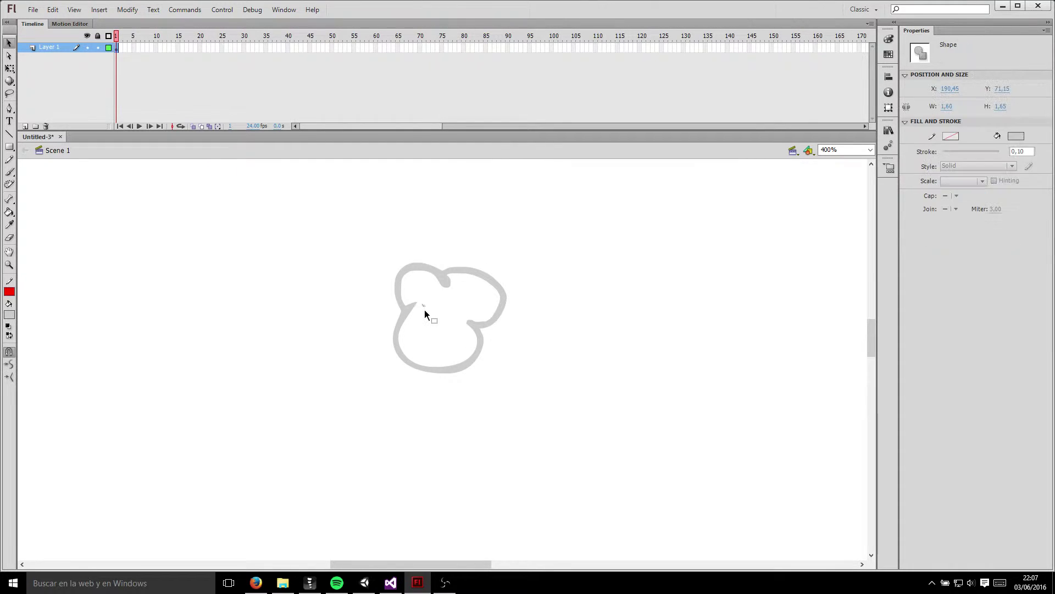
key(Delete)
Step: Smooth the curve of the puff stroke's inner tail
mouse_move(418, 305)
mouse_down()
mouse_move(420, 317)
mouse_move(418, 303)
mouse_up()
click(416, 304)
click(410, 302)
click(420, 310)
click(424, 320)
Step: Draw red pencil guide curves along the puff's bottom and up its left side
key(u)
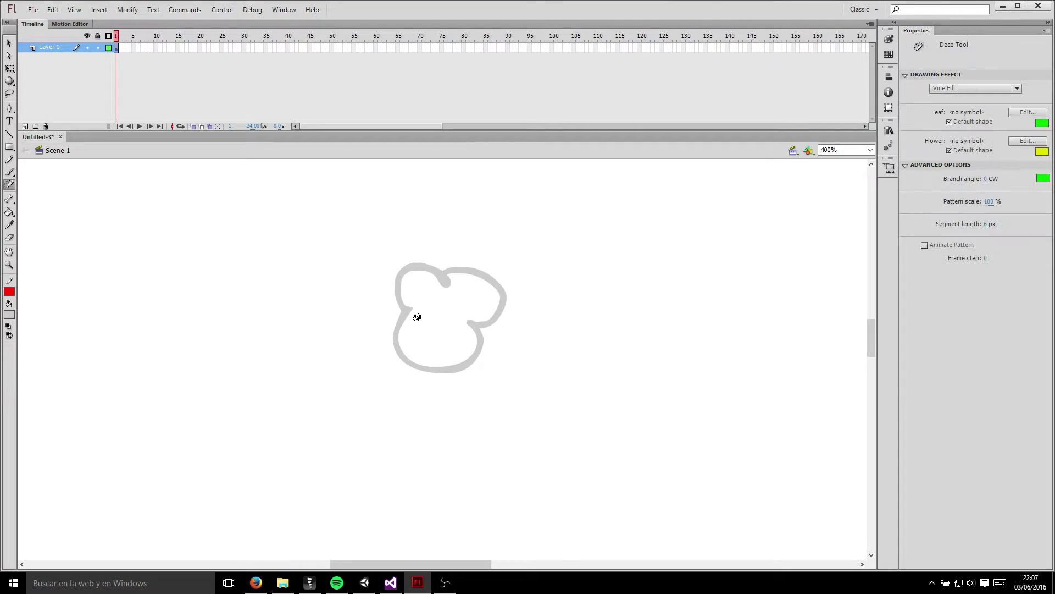
key(y)
drag(405, 312, 484, 322)
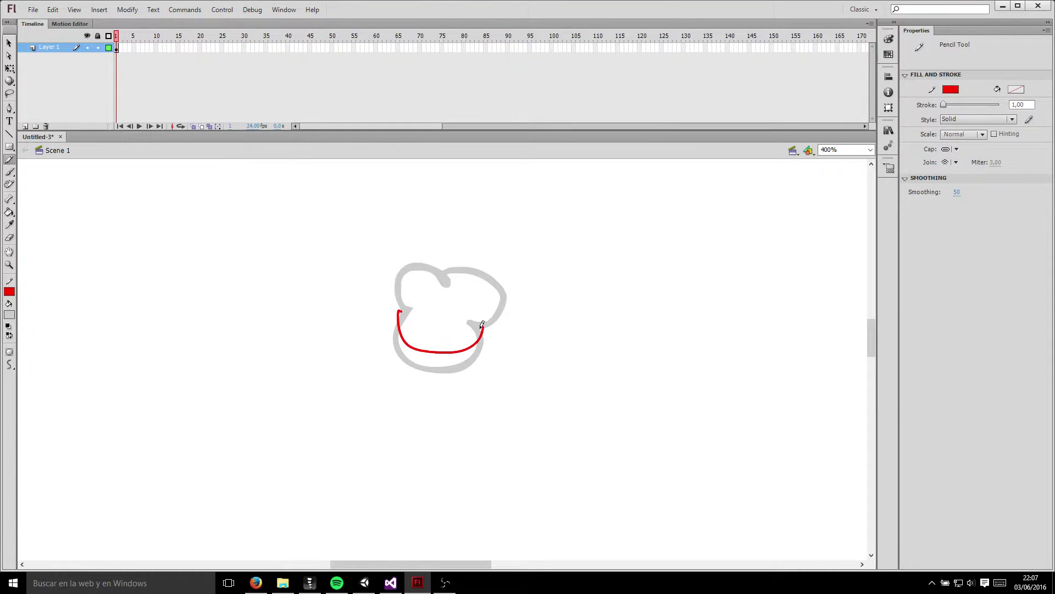
key(ctrl+z)
drag(390, 320, 466, 319)
mouse_move(416, 290)
mouse_down()
mouse_move(405, 312)
mouse_move(448, 272)
mouse_up()
key(ctrl+z)
key(ctrl+z)
drag(404, 311, 448, 272)
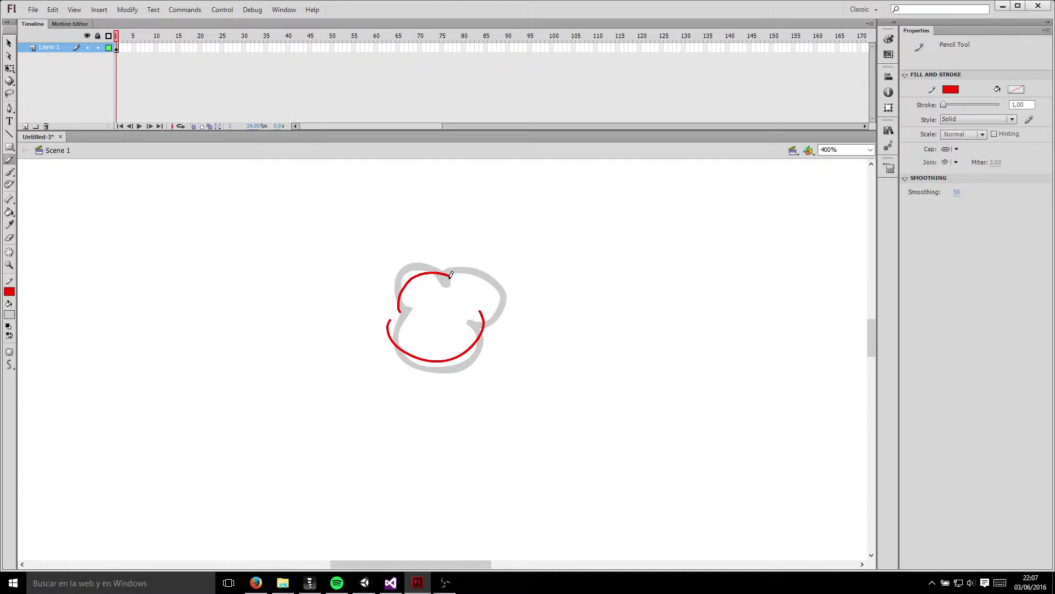
key(ctrl+z)
drag(410, 321, 448, 264)
key(ctrl+z)
mouse_move(410, 322)
mouse_down()
mouse_move(448, 264)
mouse_move(515, 306)
mouse_up()
Step: Paint-bucket the band inside the lower edge with custom light grey RGB 230,230,230
key(k)
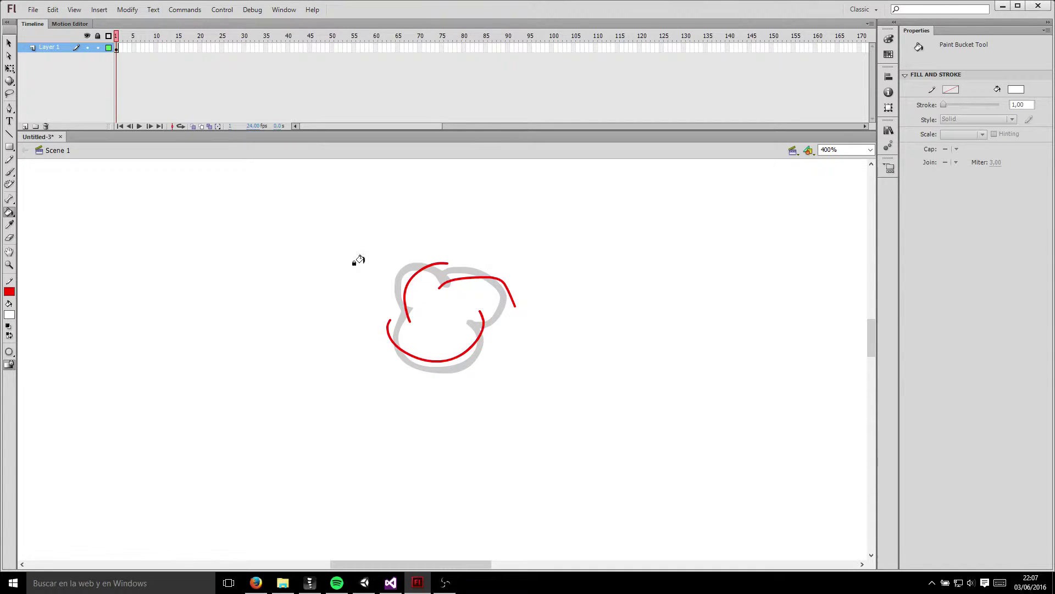
click(9, 315)
key(Escape)
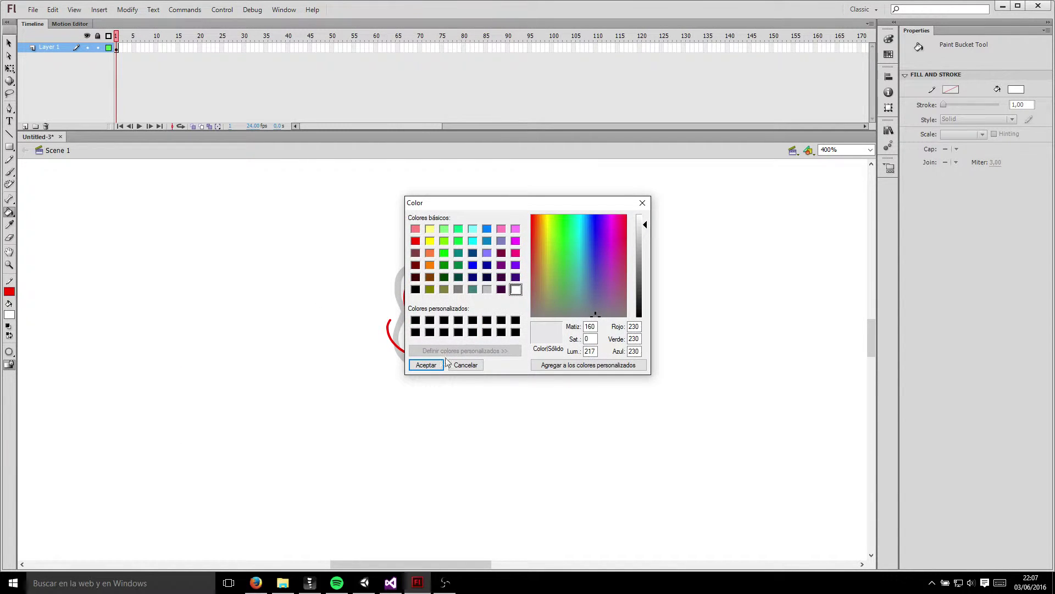
click(422, 365)
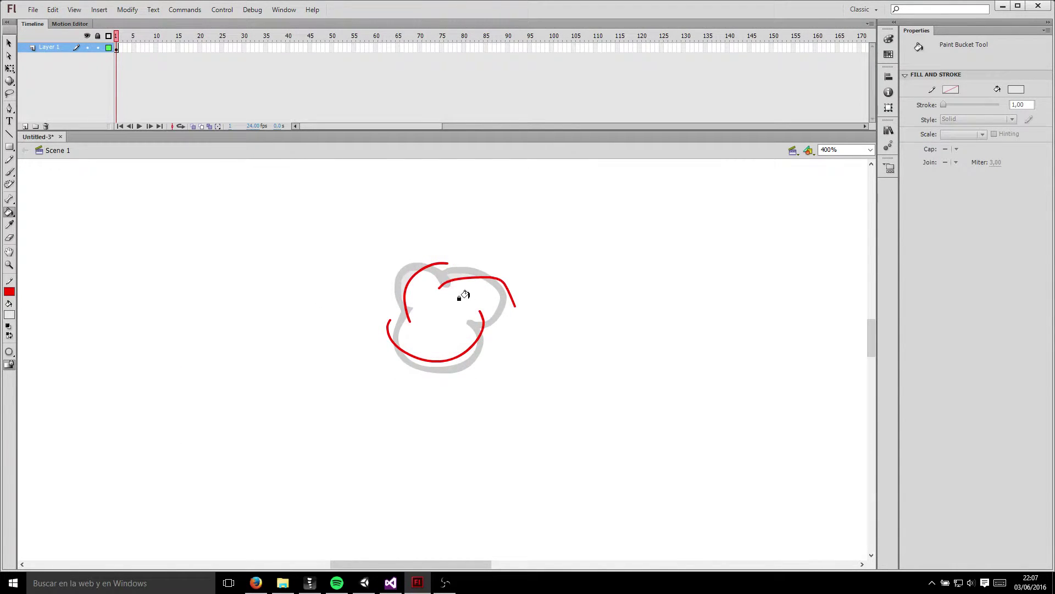
key(v)
click(465, 355)
click(493, 337)
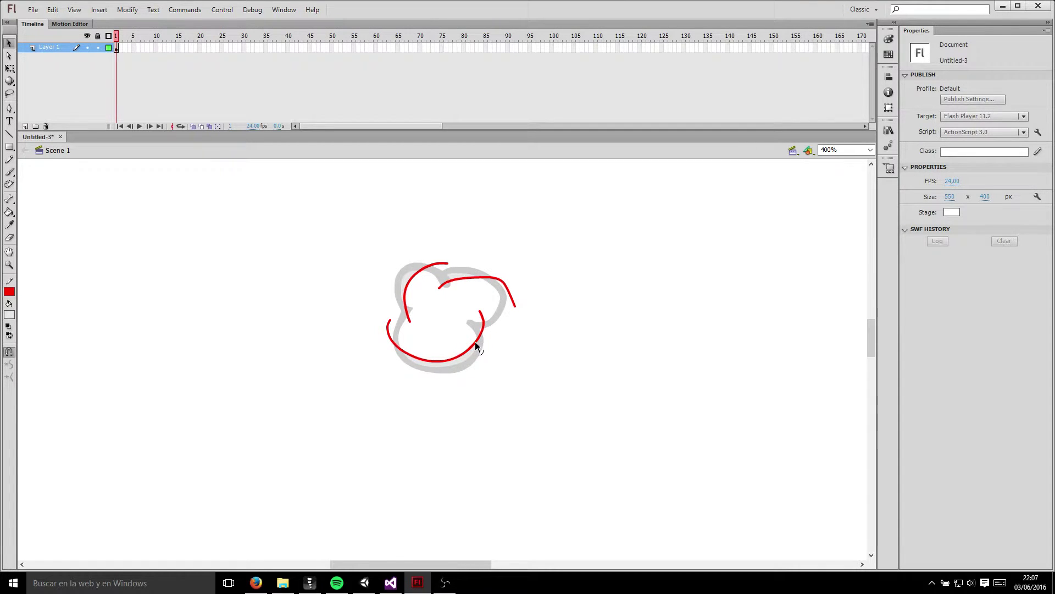
Step: Delete the lower red guide curve
key(i)
key(y)
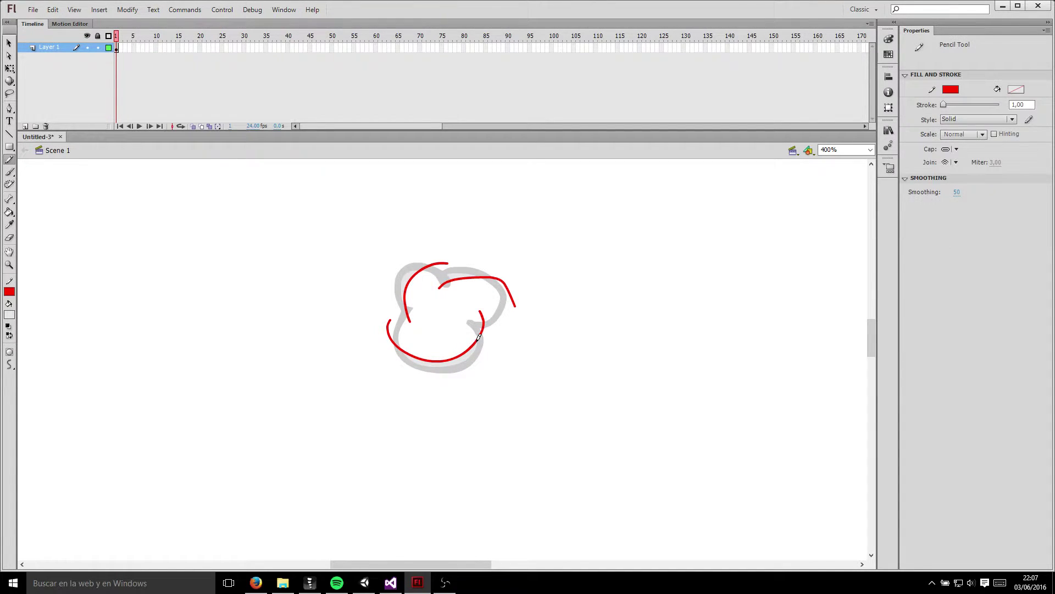
key(v)
click(484, 333)
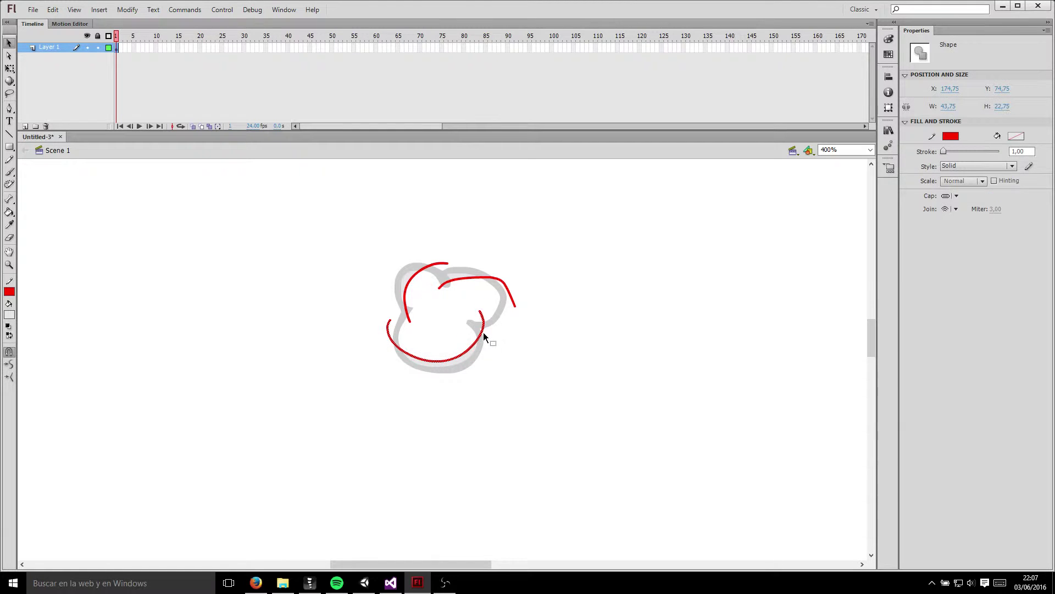
key(Delete)
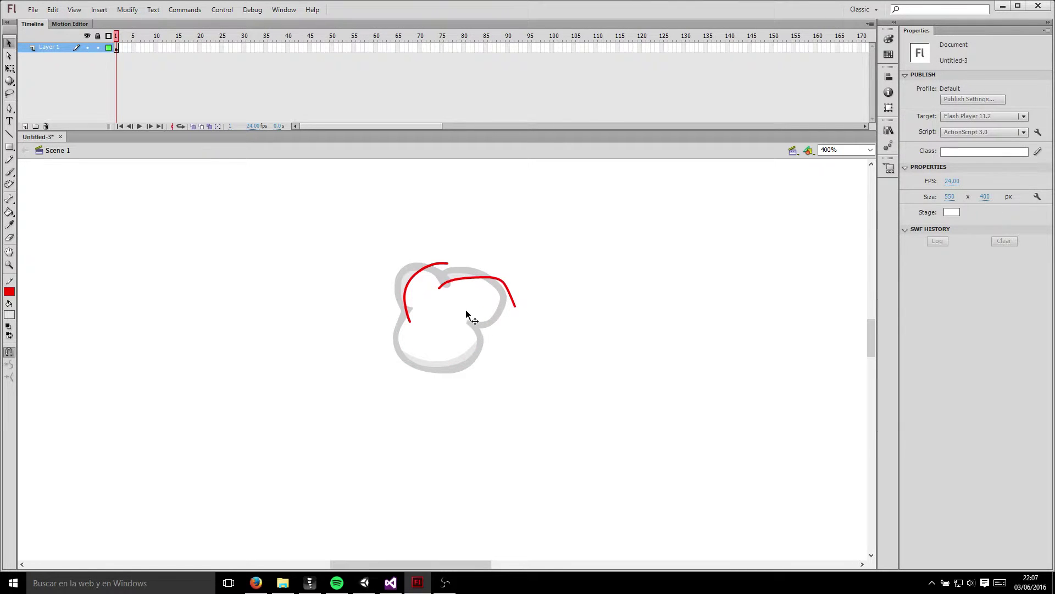
Step: Draw a red hooked curve across the top, then delete all remaining red guide strokes
key(y)
drag(426, 262, 491, 304)
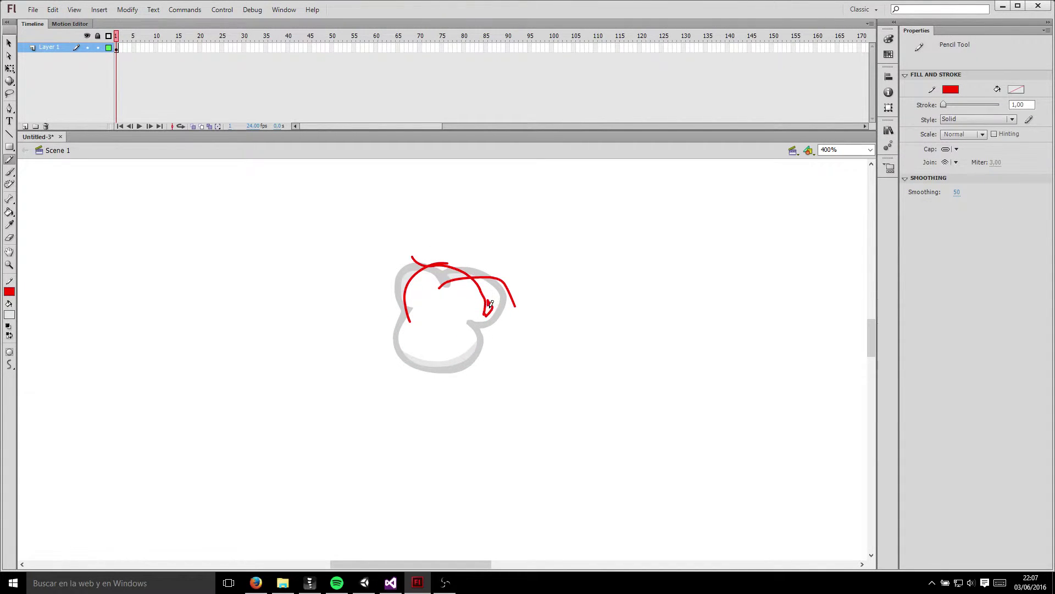
key(v)
double_click(515, 307)
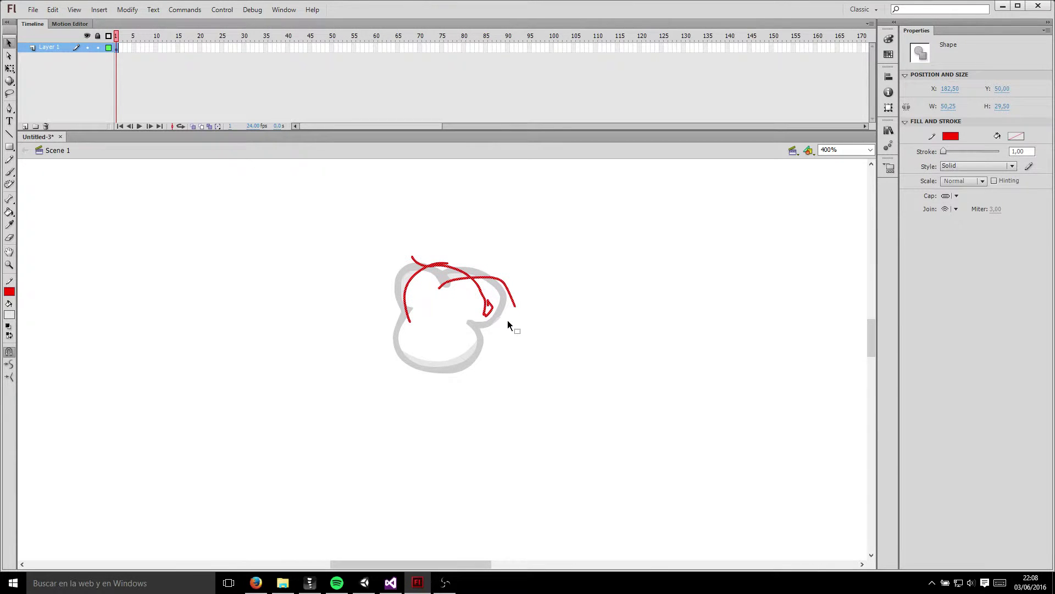
key(Delete)
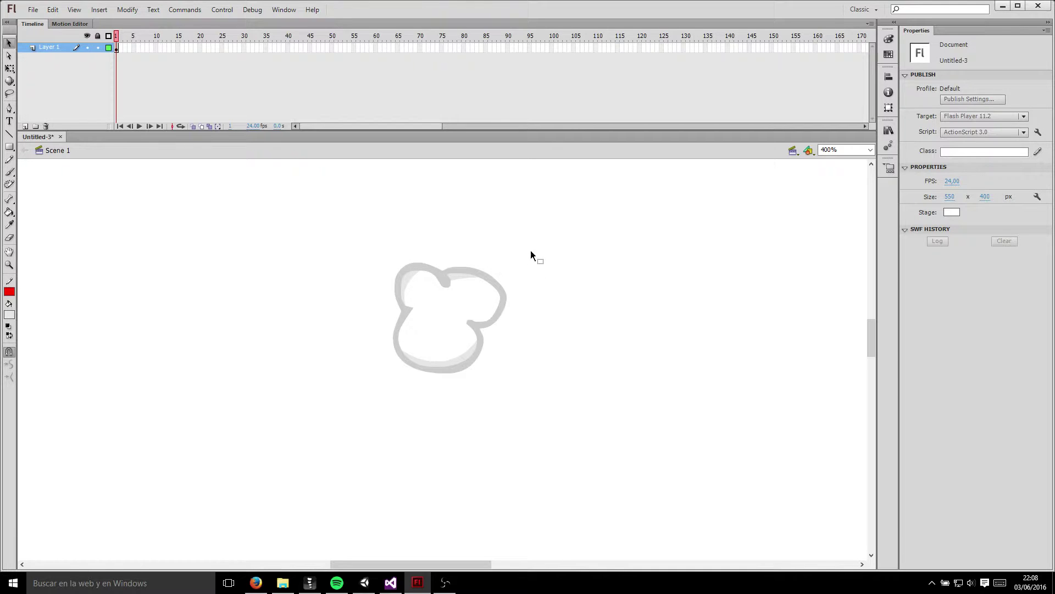
Step: Export the drawing as an image, naming the file in the towerDefense fx folder
drag(529, 234, 367, 433)
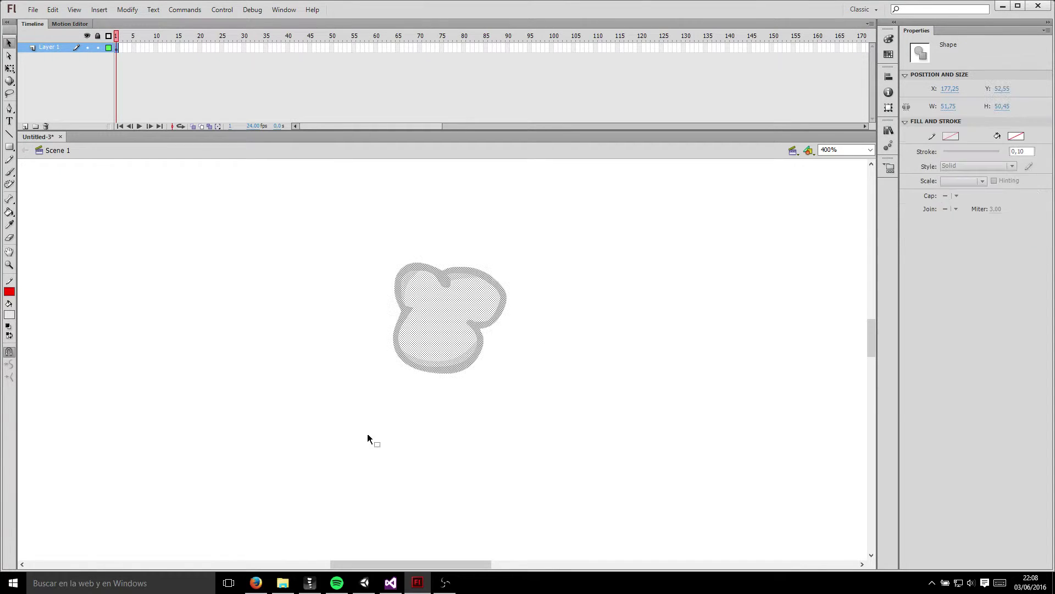
click(536, 336)
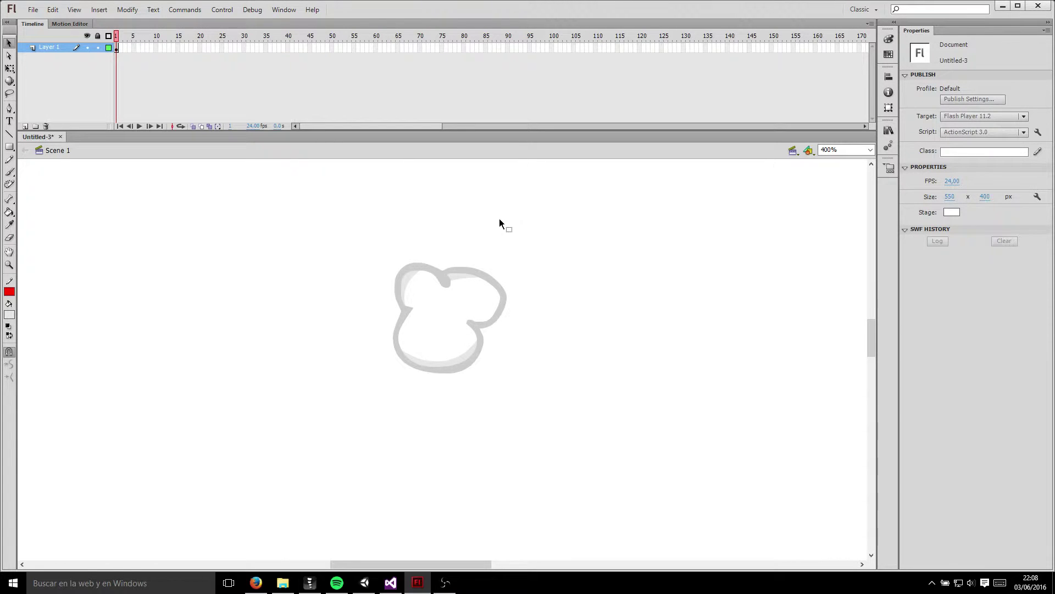
click(33, 9)
mouse_move(117, 186)
click(234, 190)
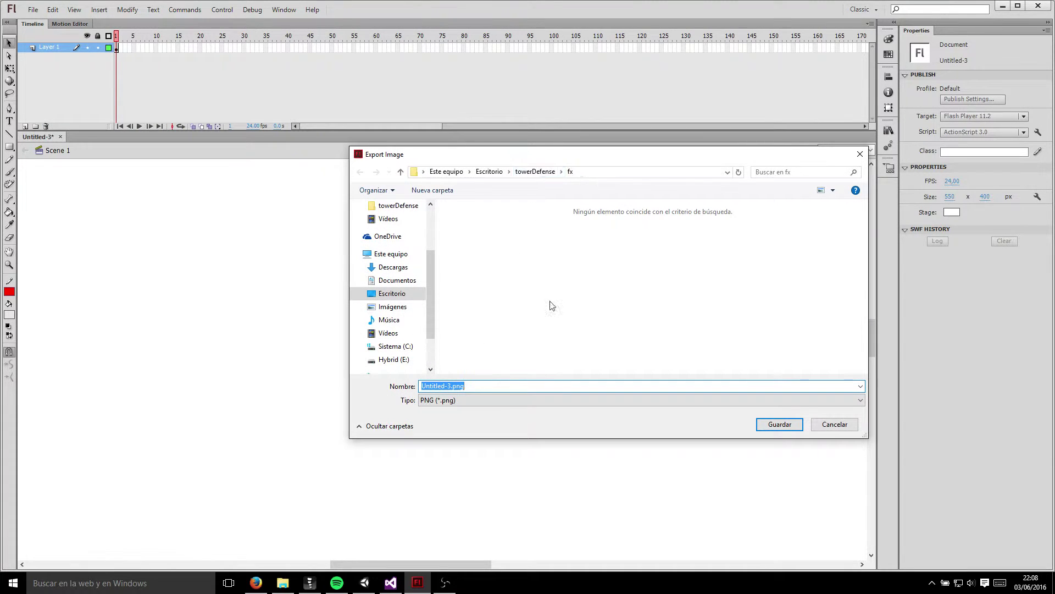
click(452, 386)
key(BackSpace)
key(BackSpace)
key(BackSpace)
key(BackSpace)
key(BackSpace)
key(BackSpace)
key(BackSpace)
key(BackSpace)
key(BackSpace)
text(Enemy)
key(BackSpace)
key(BackSpace)
key(BackSpace)
text(mota)
text(_de_)
text(enemigo)
key(Return)
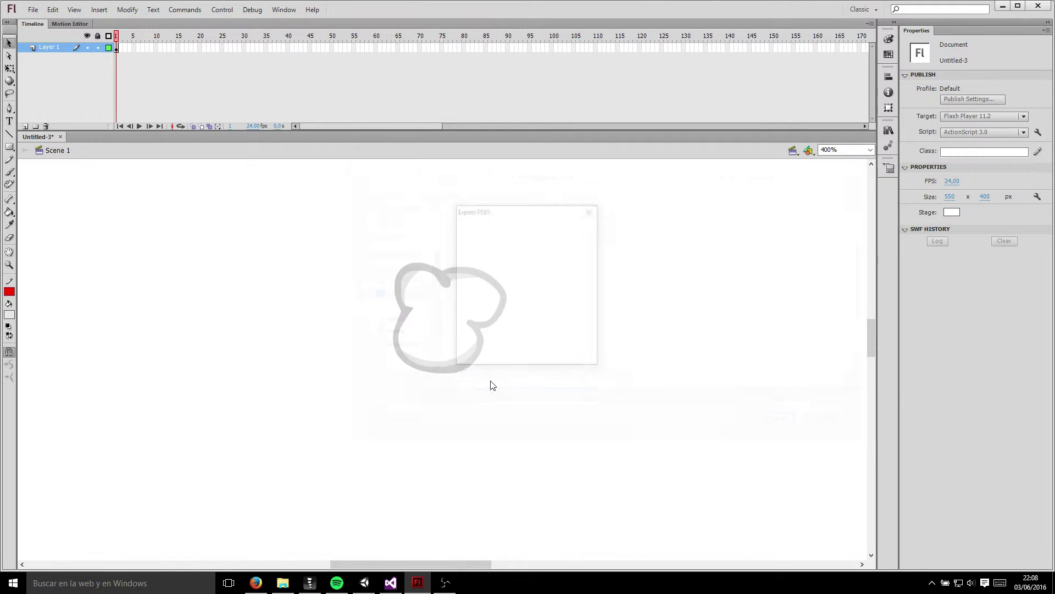
Step: Export with Minimum Image Area and check mota_de_polvo.png in Explorer
click(538, 282)
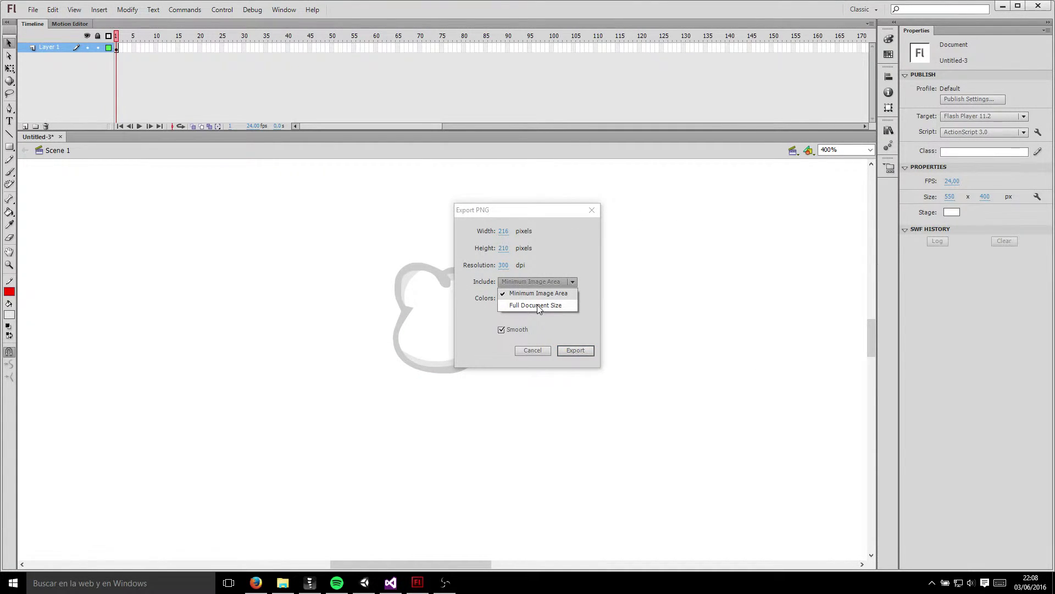
click(539, 293)
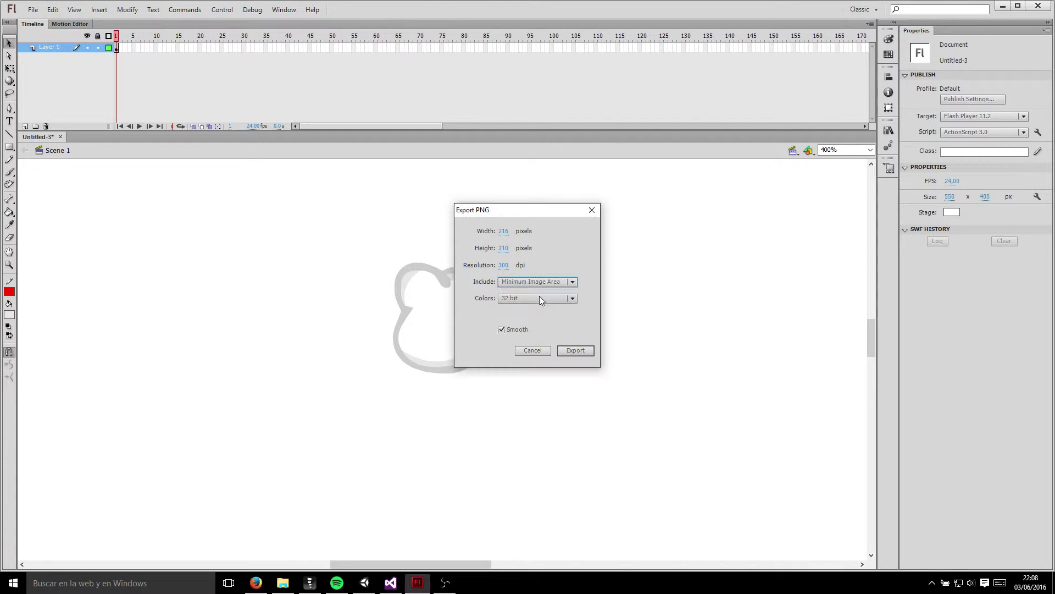
click(572, 351)
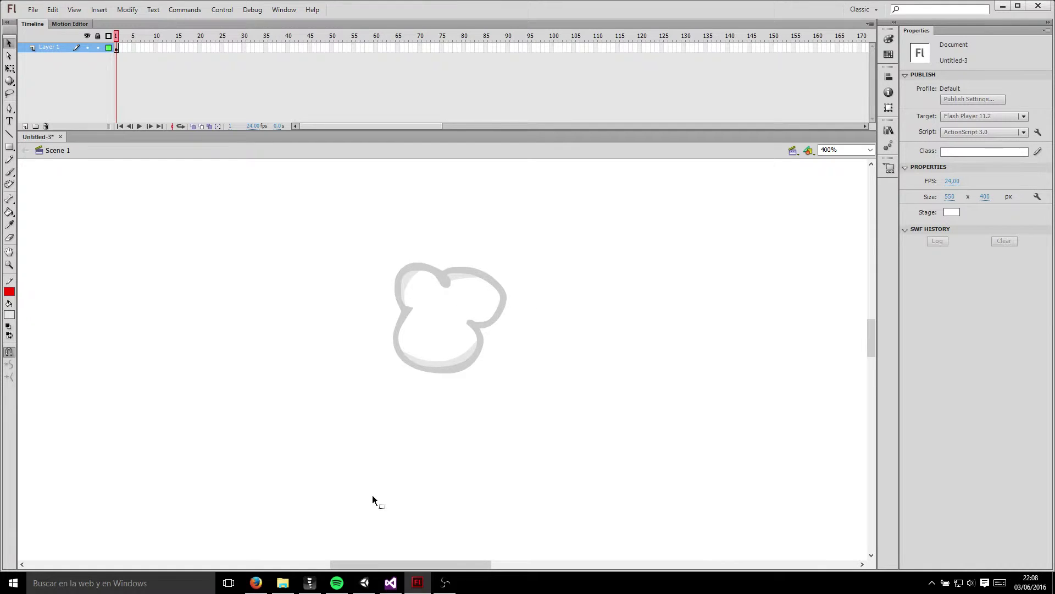
click(282, 583)
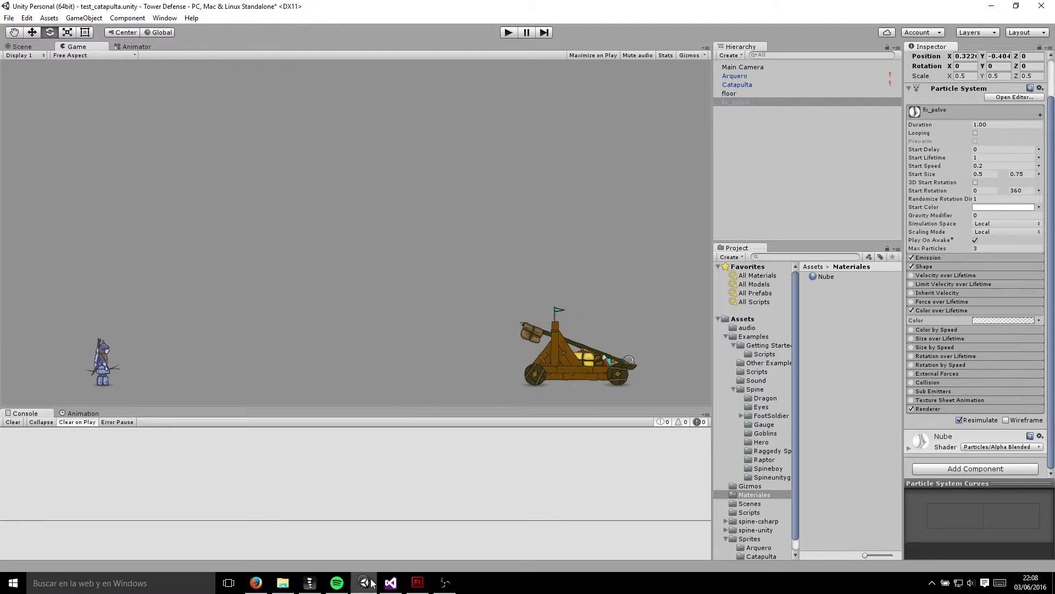
Step: In Unity, delete the old Nube material from Materiales
click(364, 583)
click(826, 276)
key(Delete)
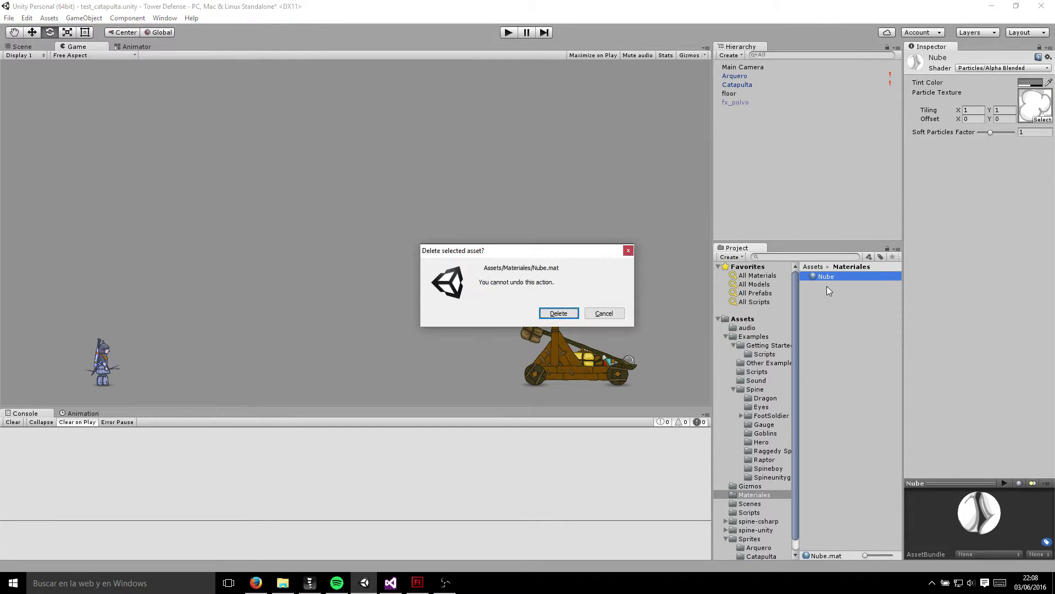
click(557, 313)
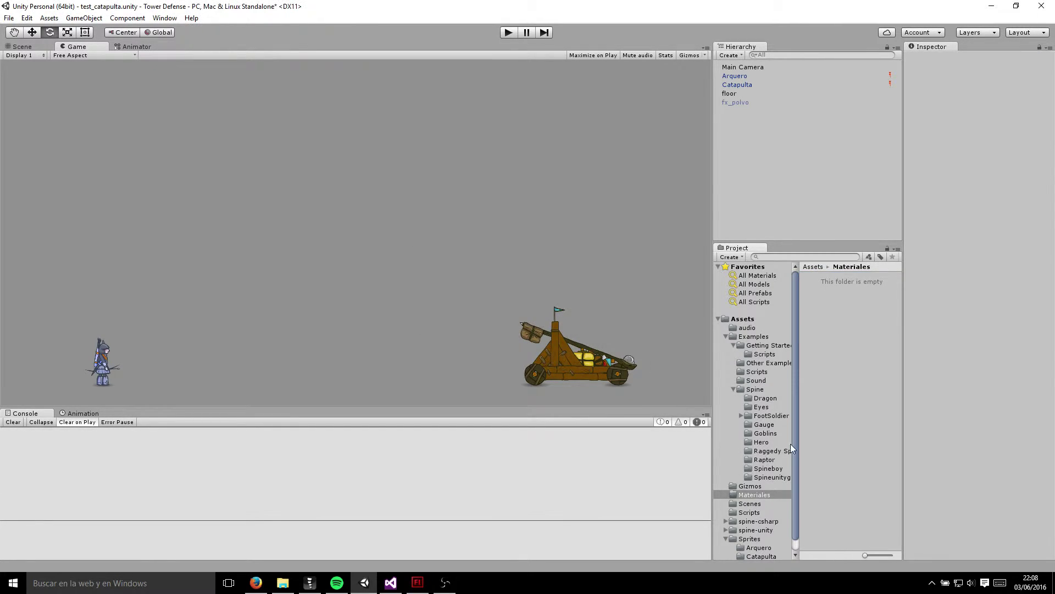
Step: Delete the fx_polvo prefab and nube texture from the Sprites/fx folder
drag(793, 448, 796, 481)
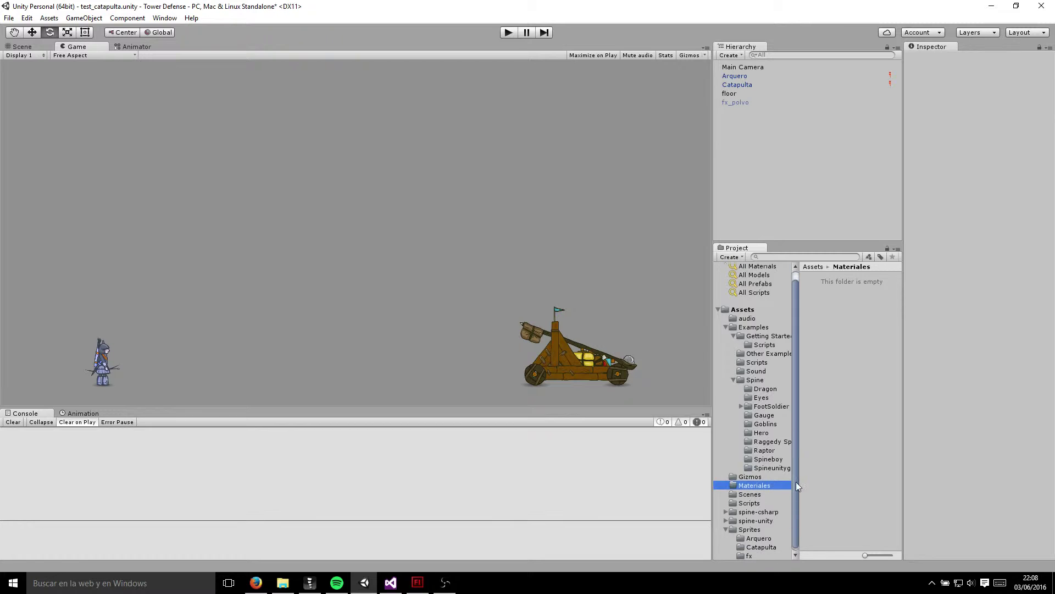
click(749, 554)
click(833, 277)
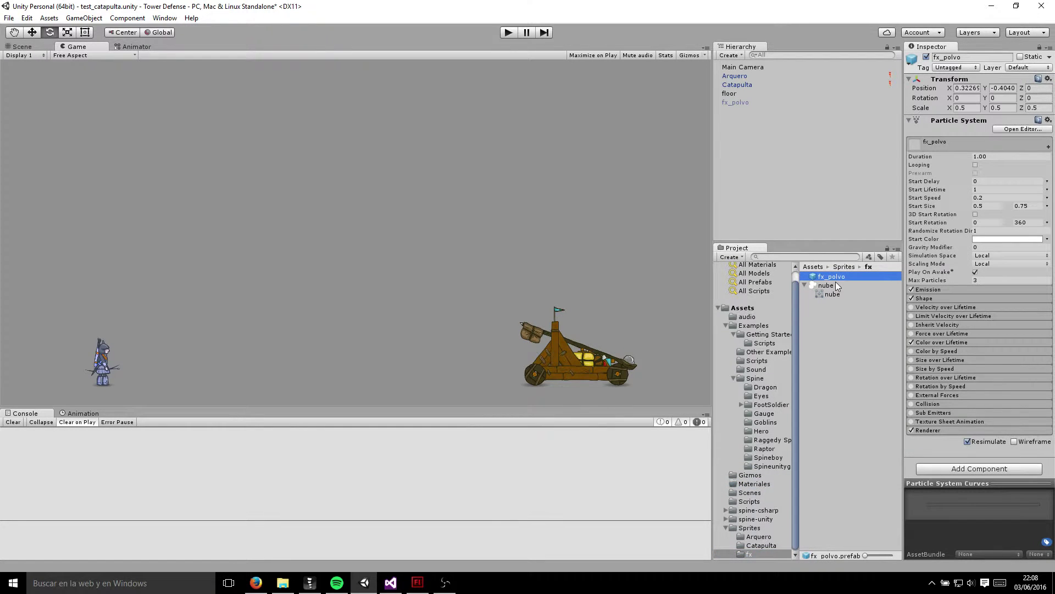
key(Delete)
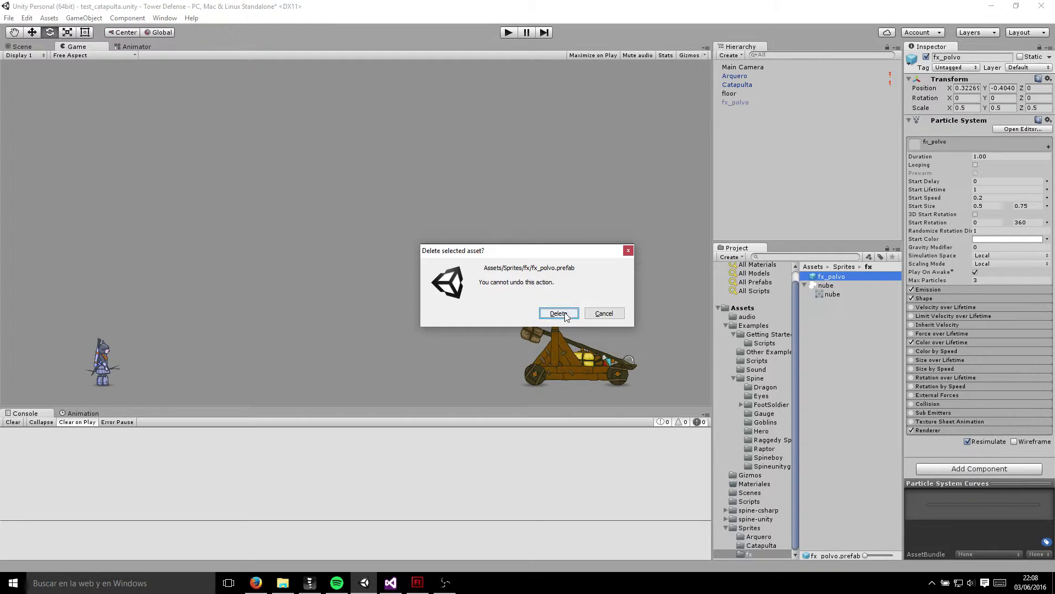
click(564, 313)
click(831, 276)
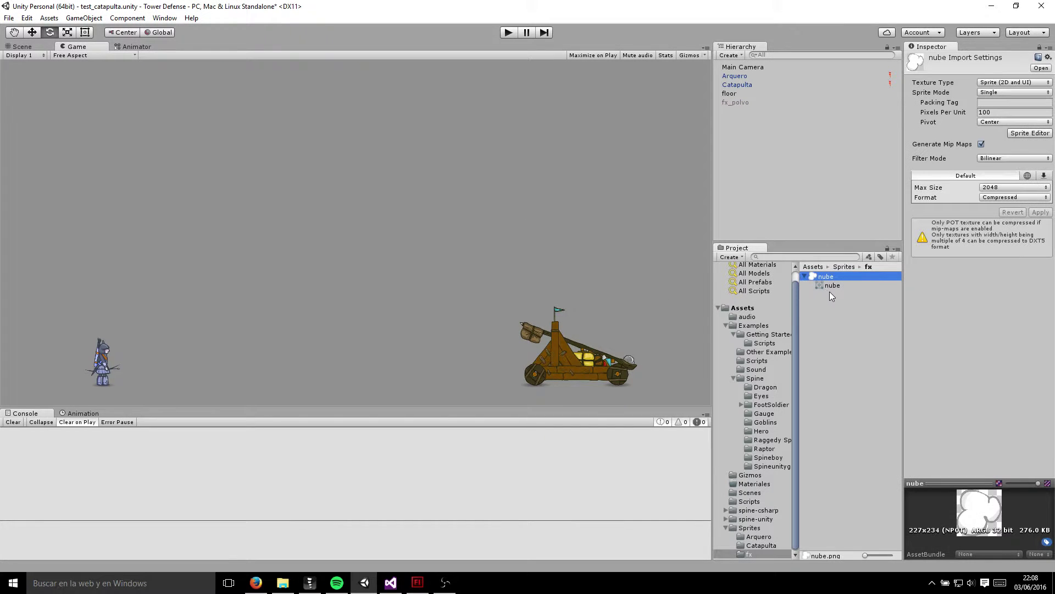
key(Delete)
click(558, 312)
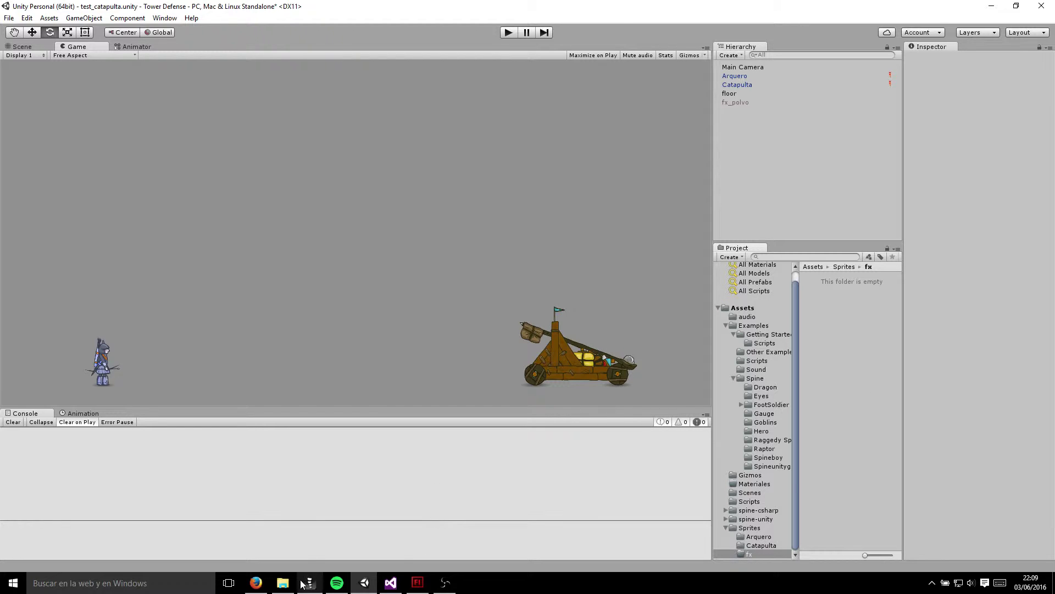
Step: Drag mota_de_polvo.png from Explorer into Unity's Sprites/fx folder and inspect it
click(283, 583)
drag(162, 118, 841, 310)
click(835, 275)
click(834, 276)
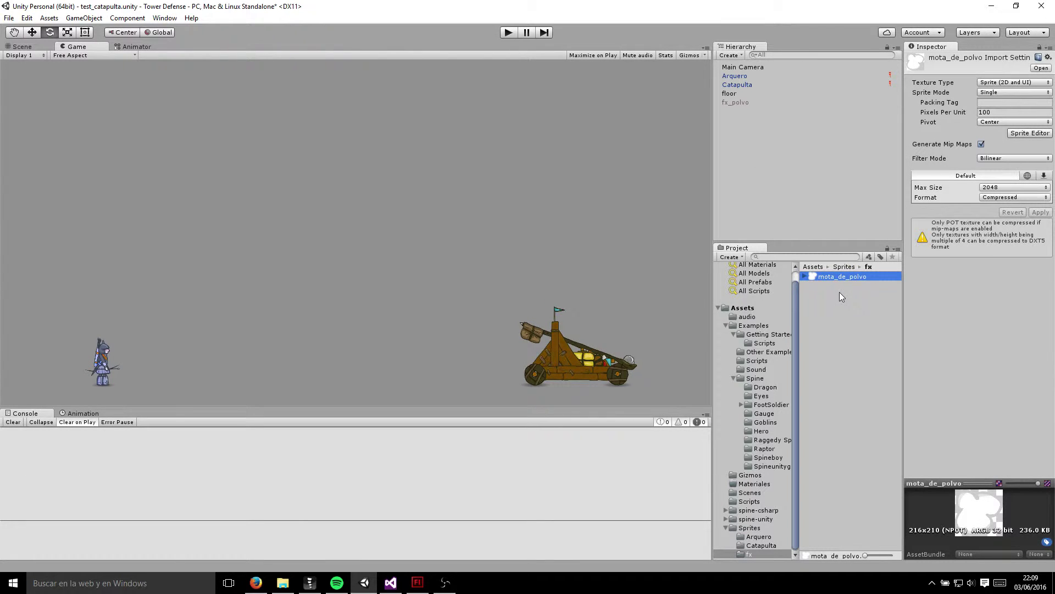
scroll(799, 400, up, 1)
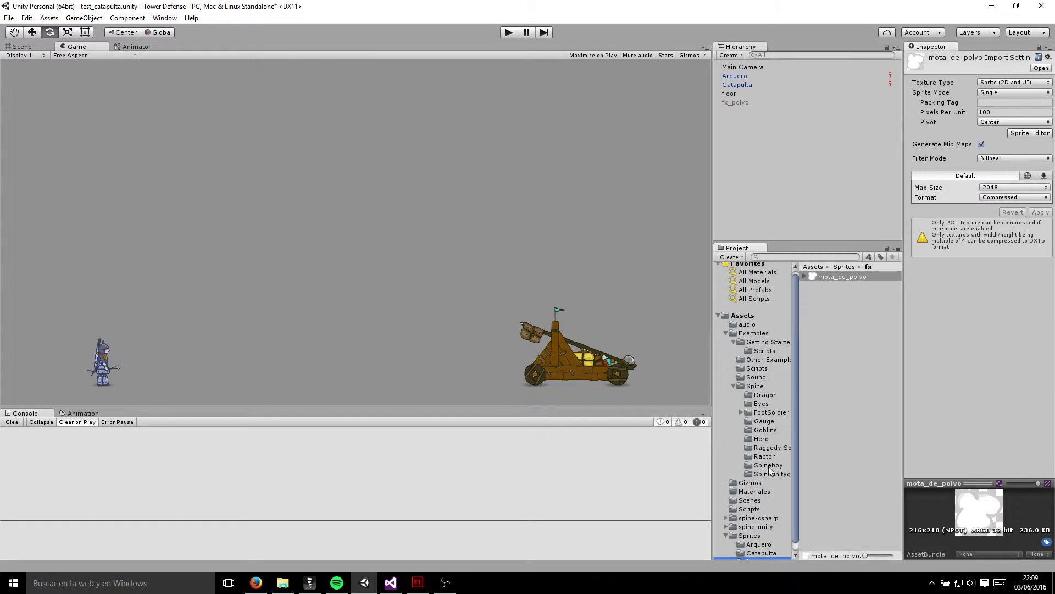
Step: Open the Materiales folder and bring up its Create asset menu
click(758, 491)
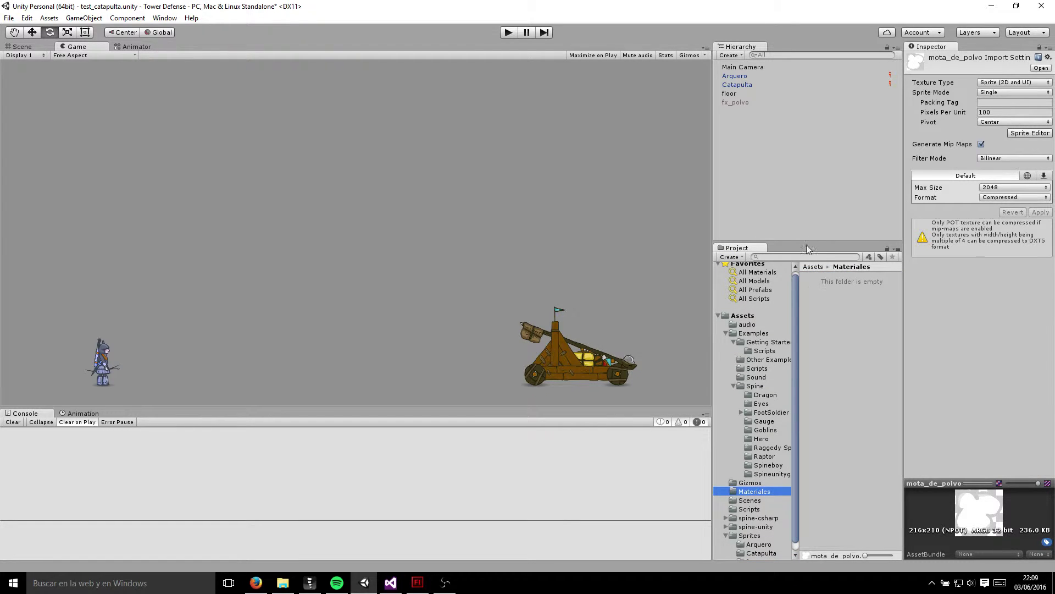
right_click(841, 309)
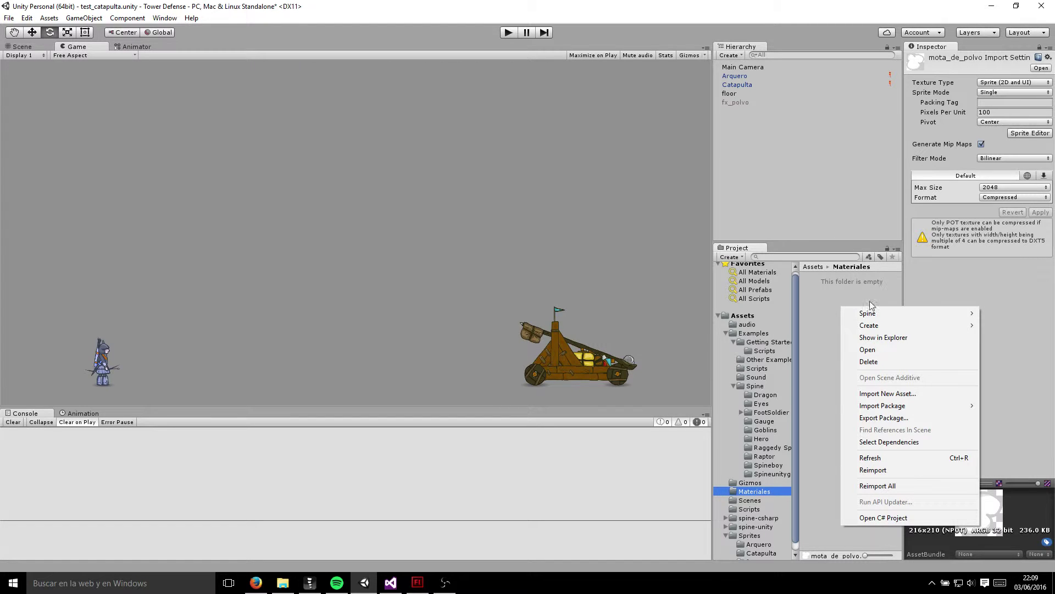
mouse_move(882, 326)
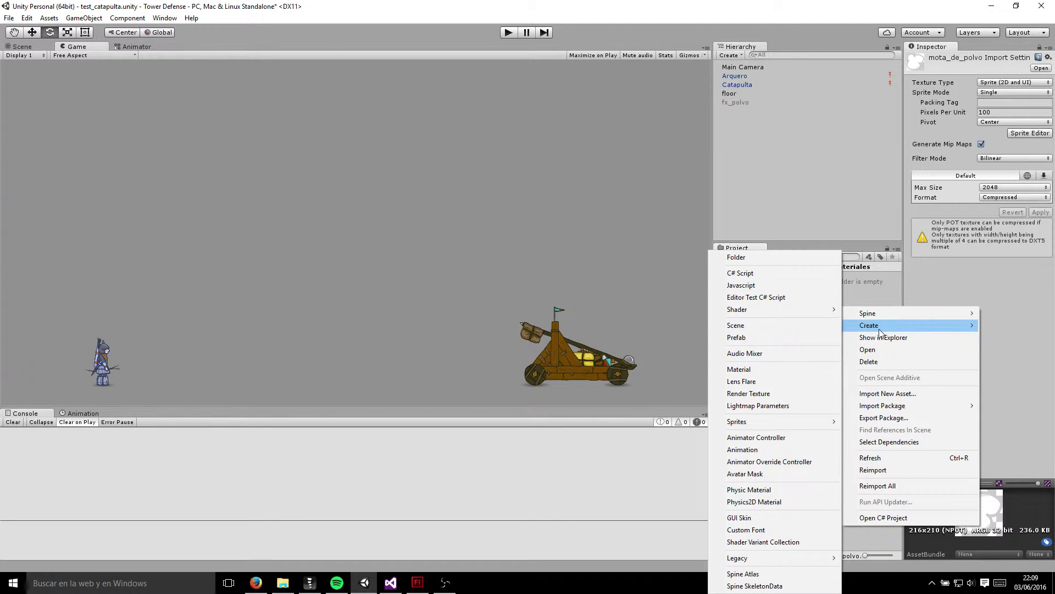
click(88, 18)
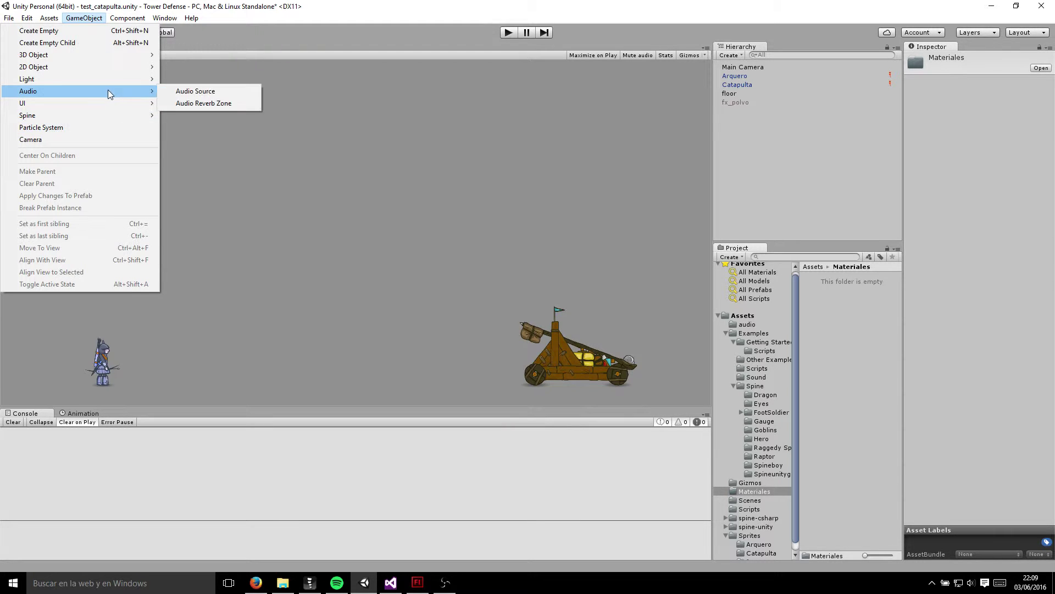
mouse_move(103, 56)
right_click(816, 279)
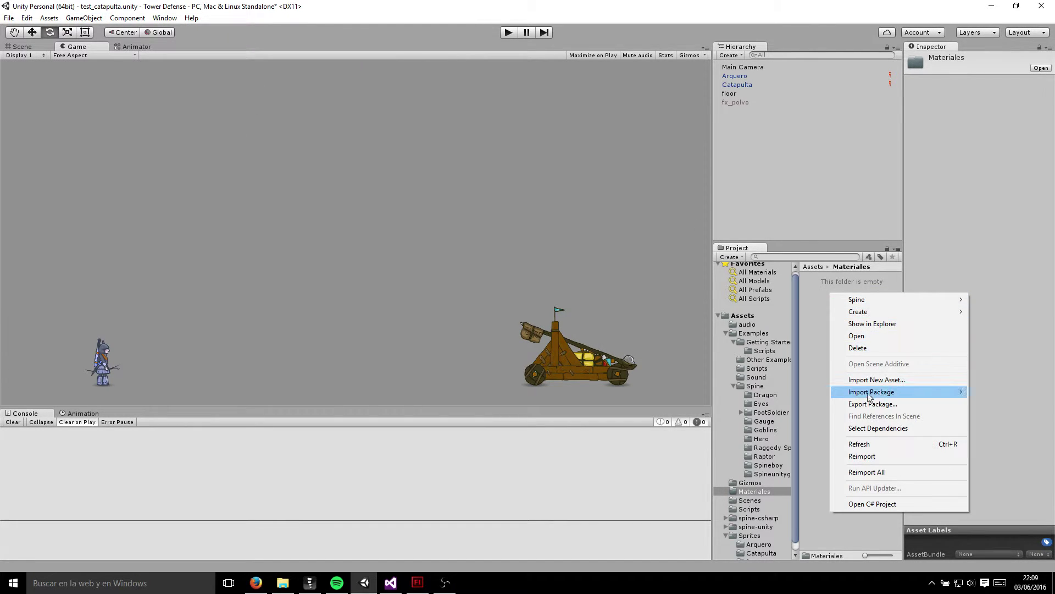
mouse_move(885, 313)
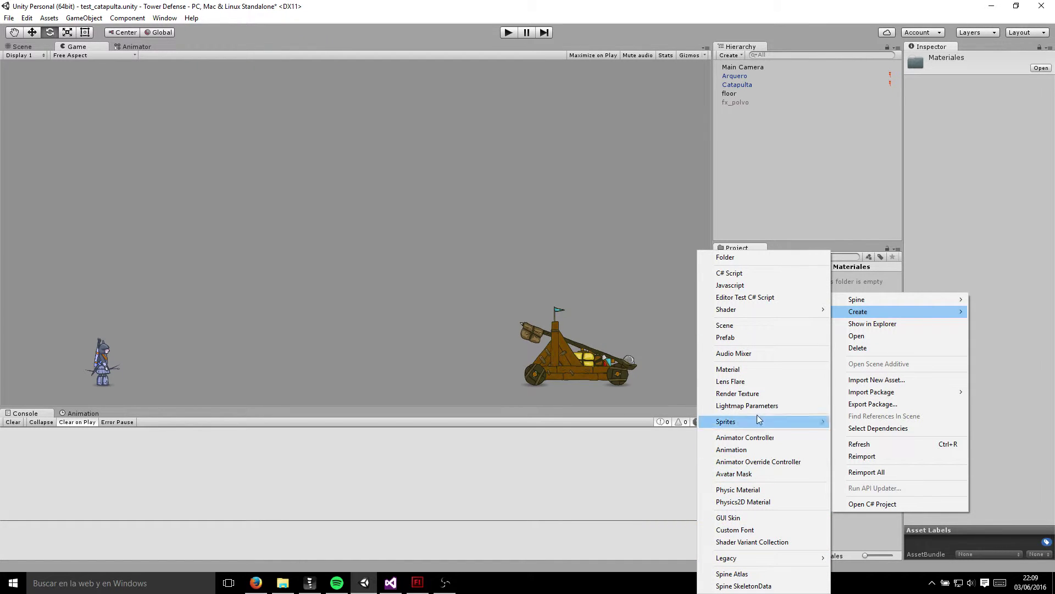
Step: Create a material named Mota_de_polvo using the Particles/Alpha Blended shader
click(755, 369)
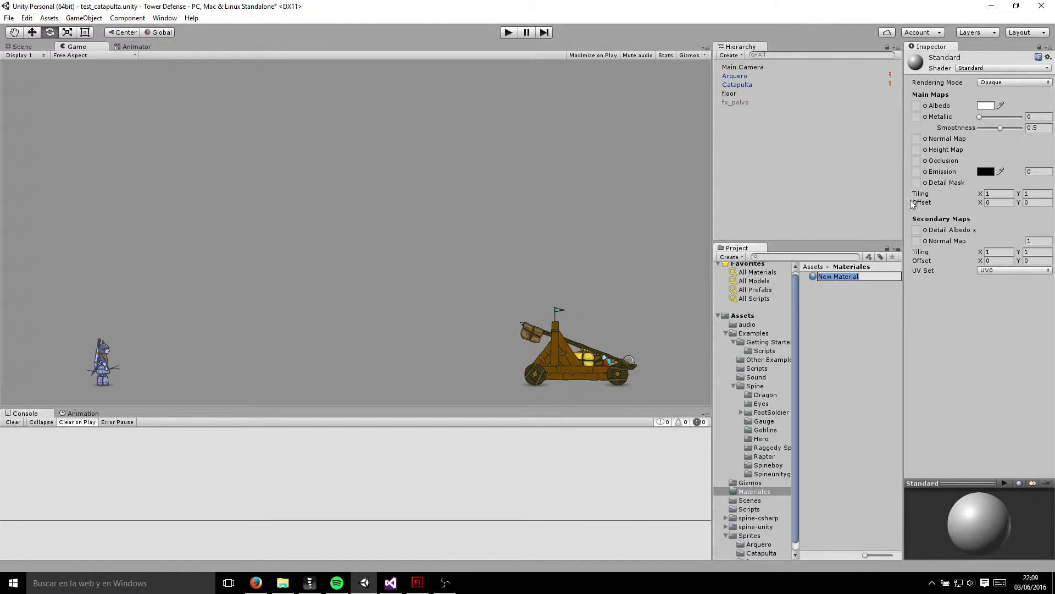
text(M)
text(ota)
text(_de_polvo)
key(Return)
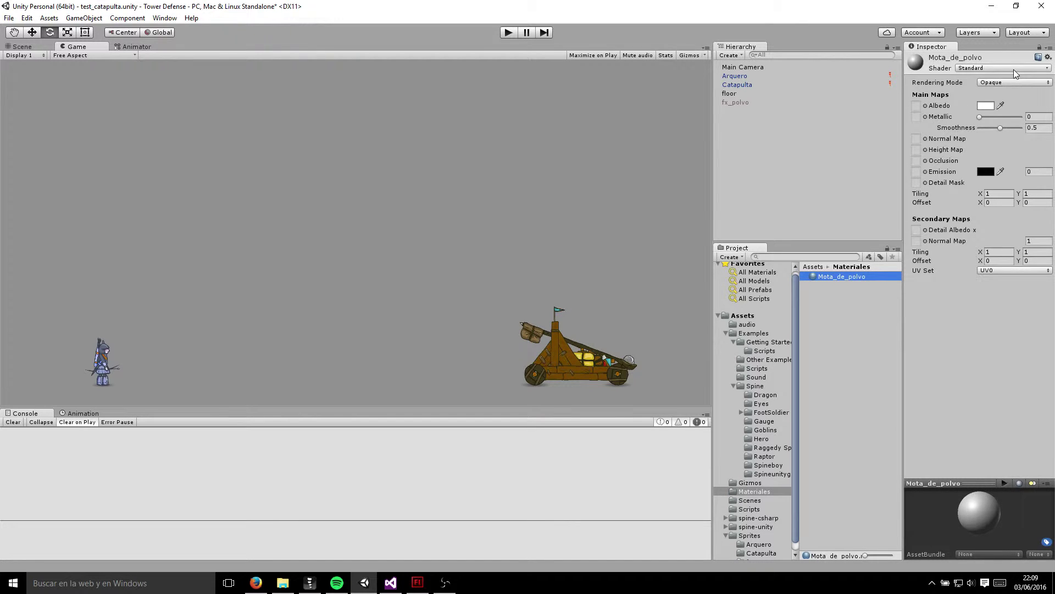
click(1014, 82)
click(1015, 90)
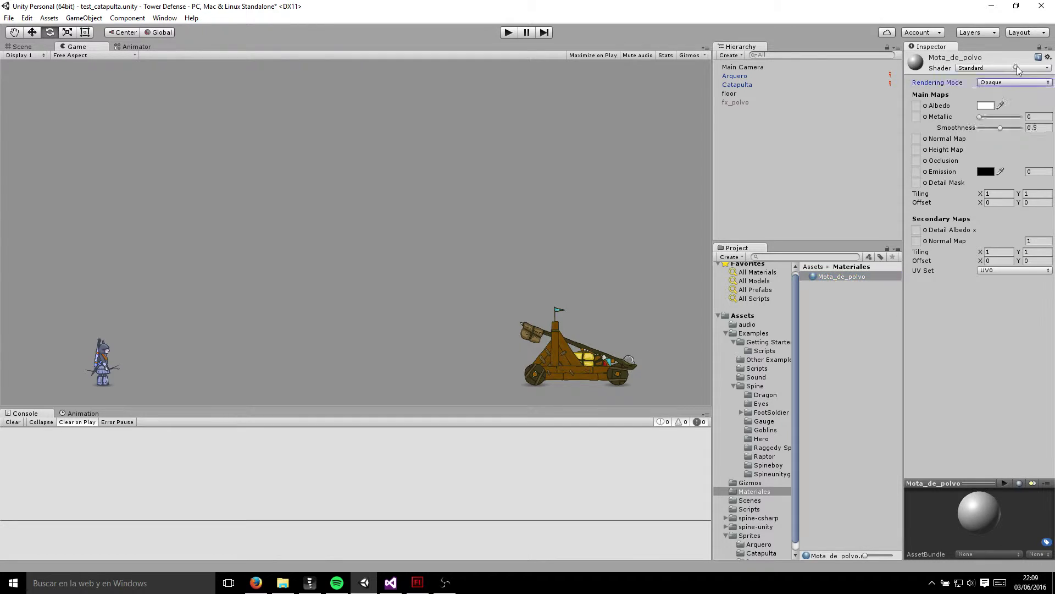
click(1017, 67)
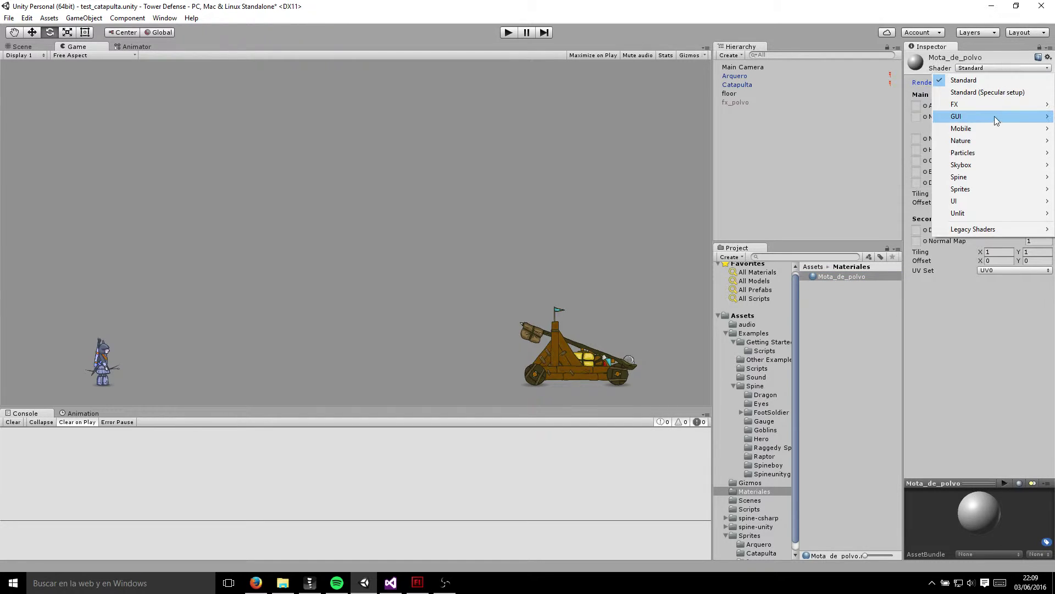
click(966, 282)
click(992, 70)
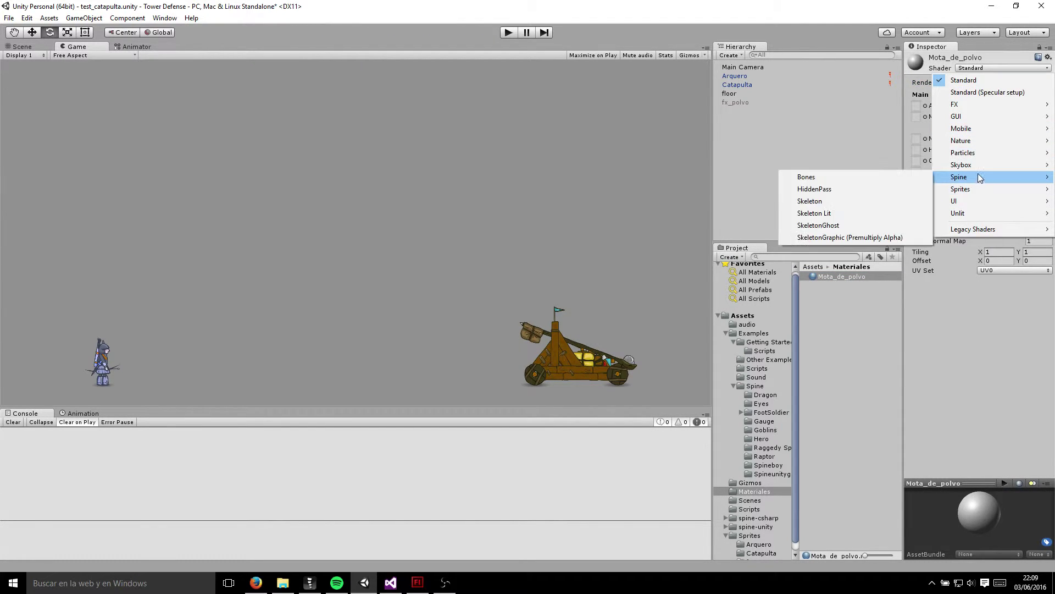
mouse_move(981, 151)
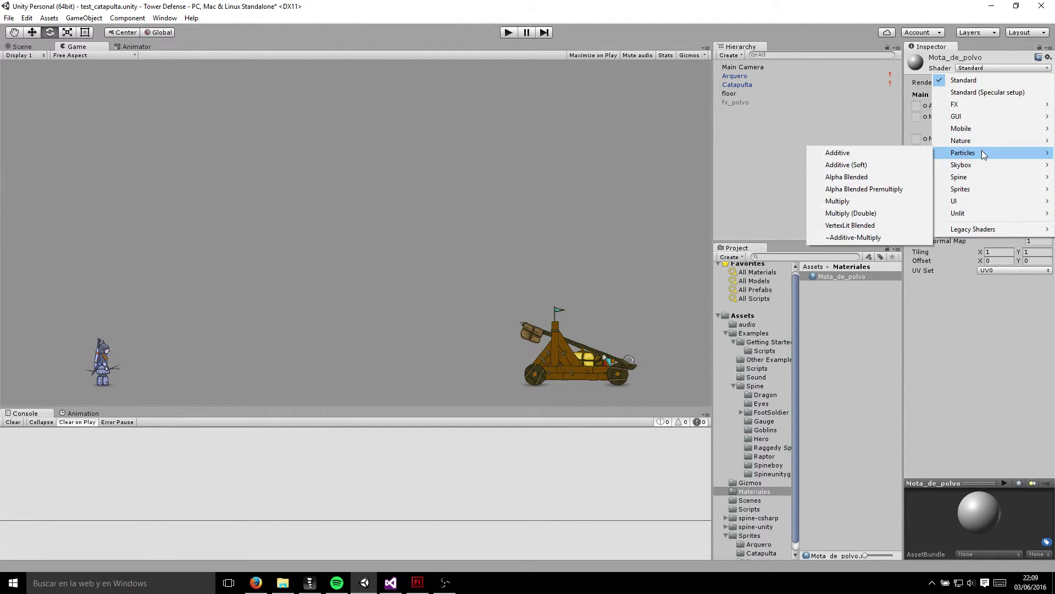
click(870, 177)
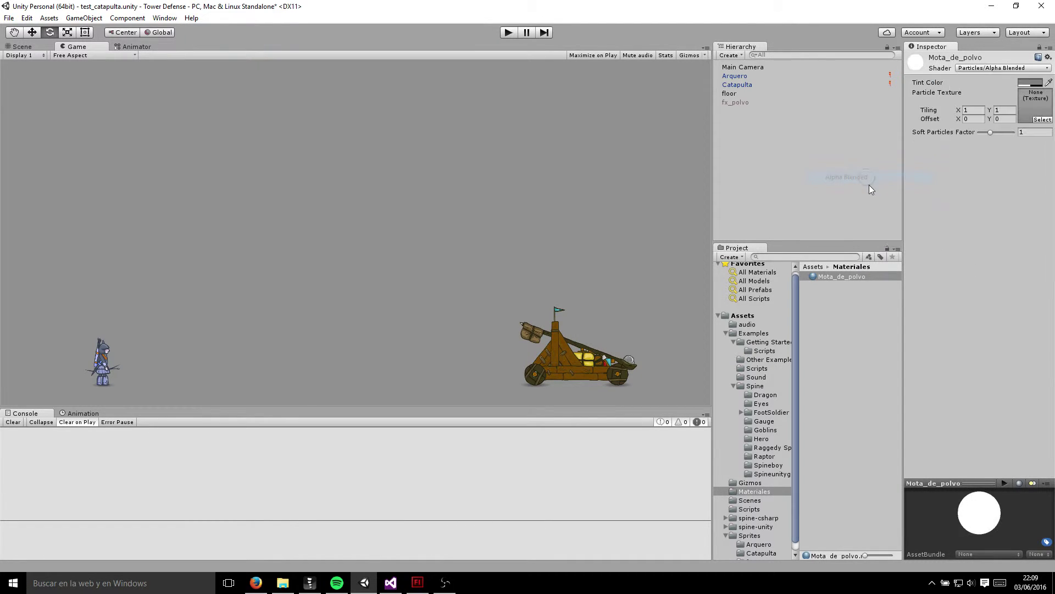
Step: Assign mota_de_polvo as the material's Particle Texture
click(1039, 119)
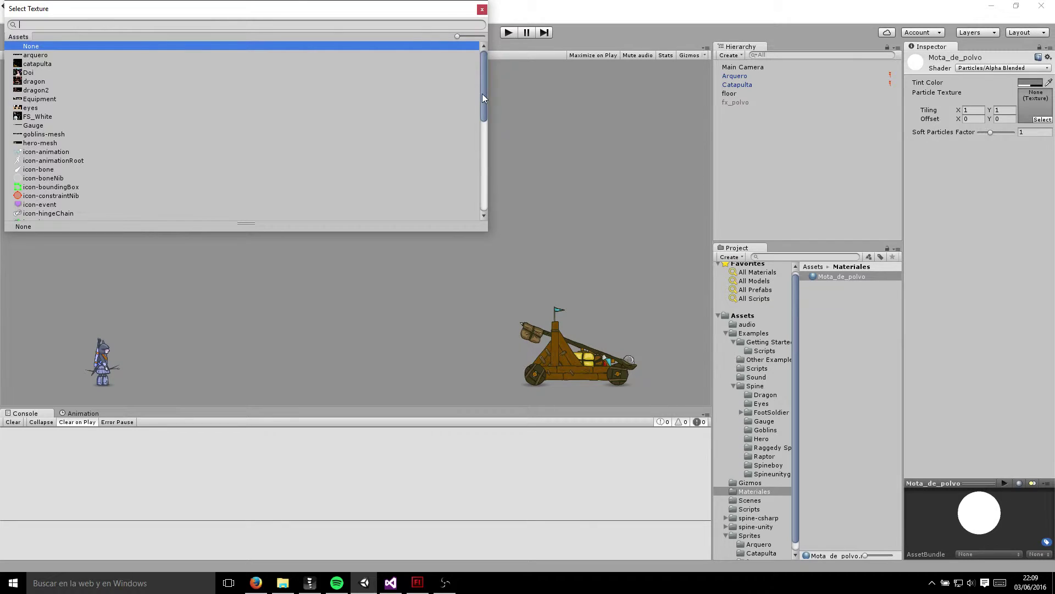
click(481, 150)
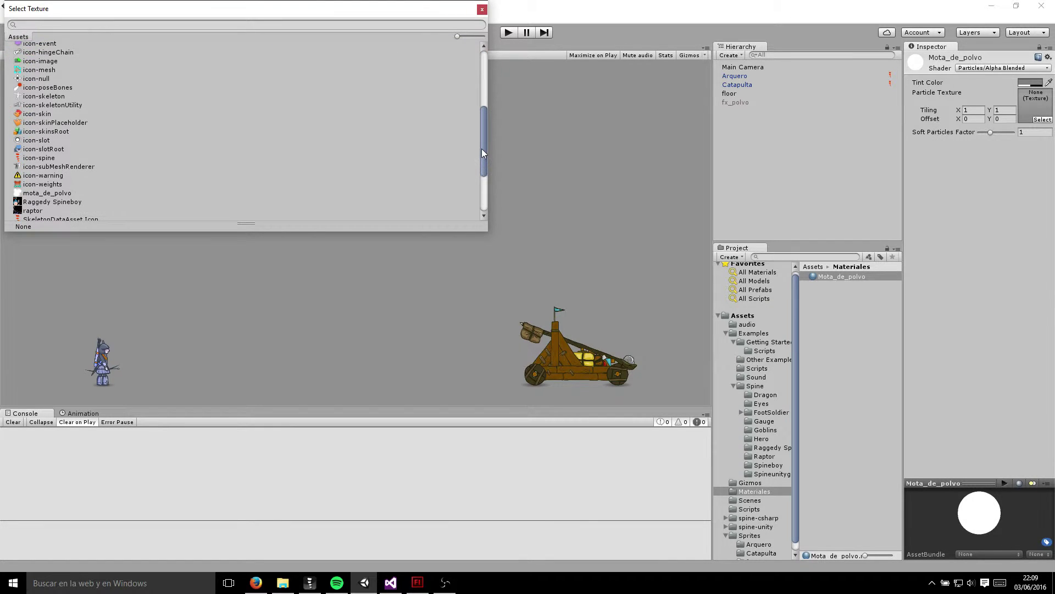
click(64, 193)
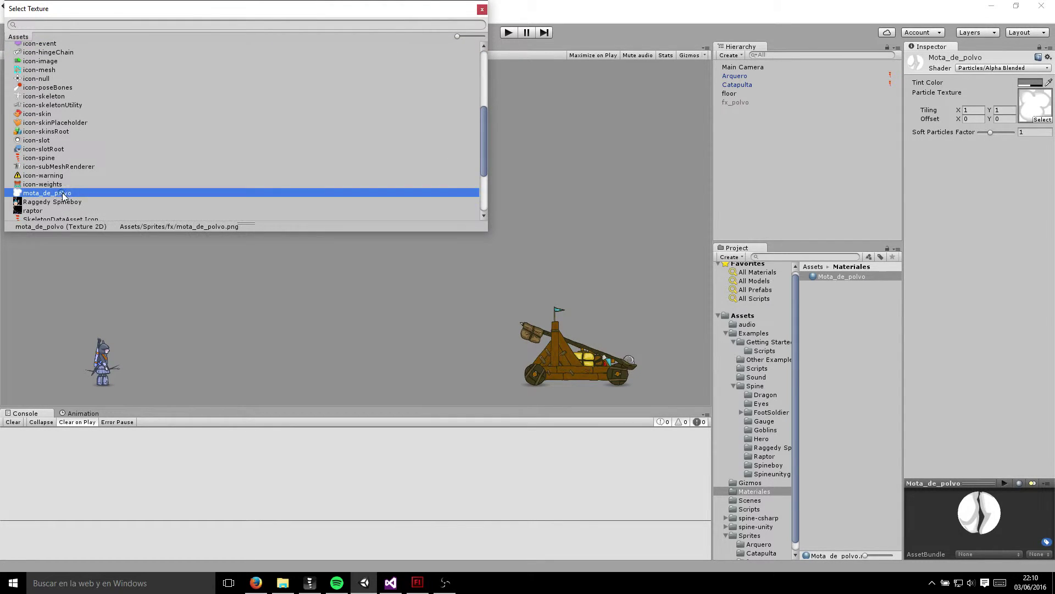
double_click(63, 193)
click(979, 155)
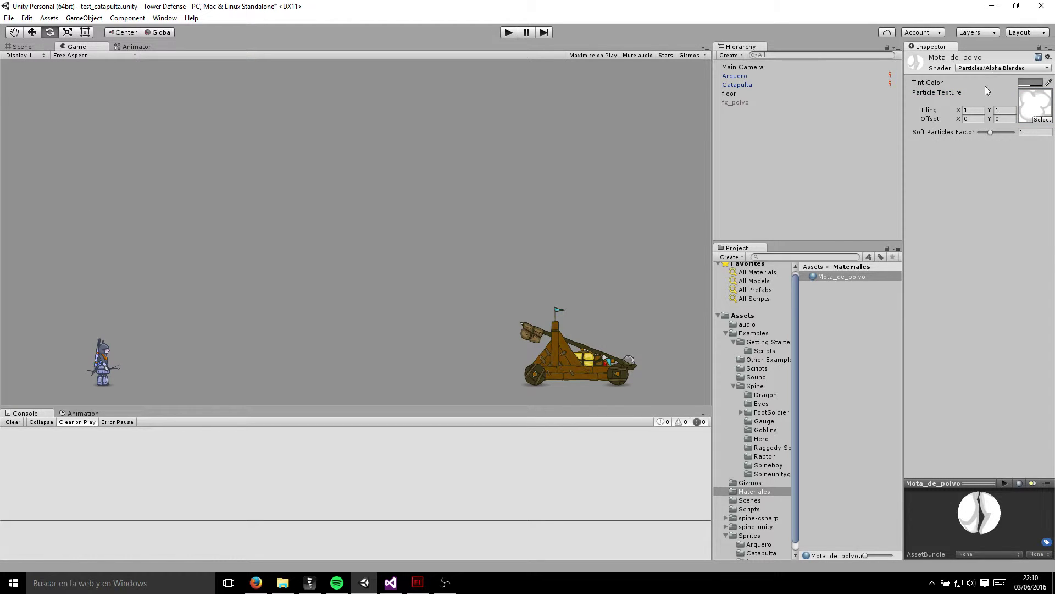
click(825, 306)
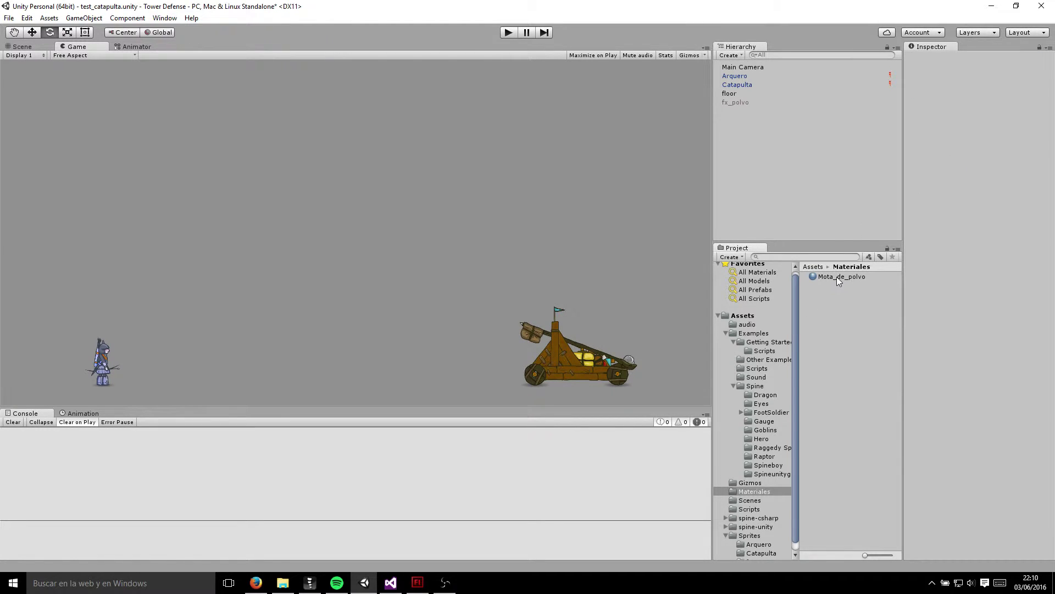
click(836, 276)
click(830, 318)
Step: Add a new Particle System to the scene from the GameObject menu
scroll(794, 428, down, 1)
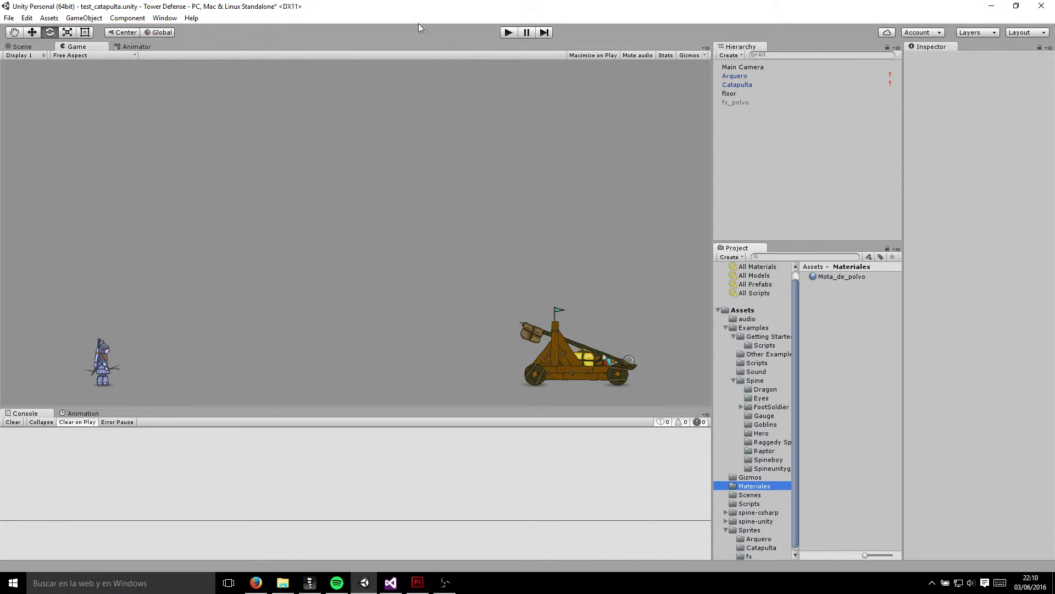
click(86, 18)
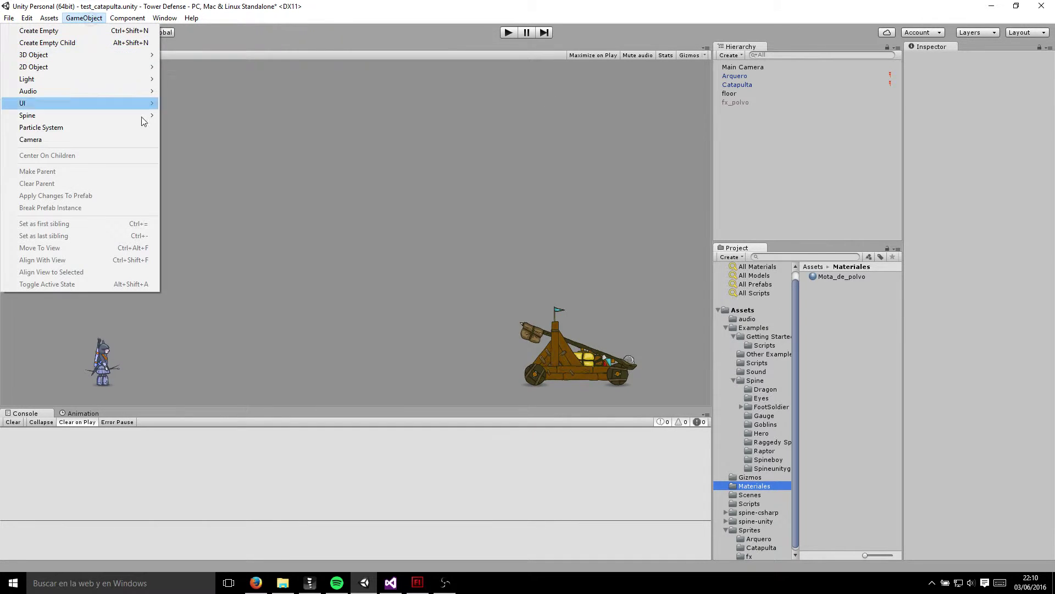
click(119, 126)
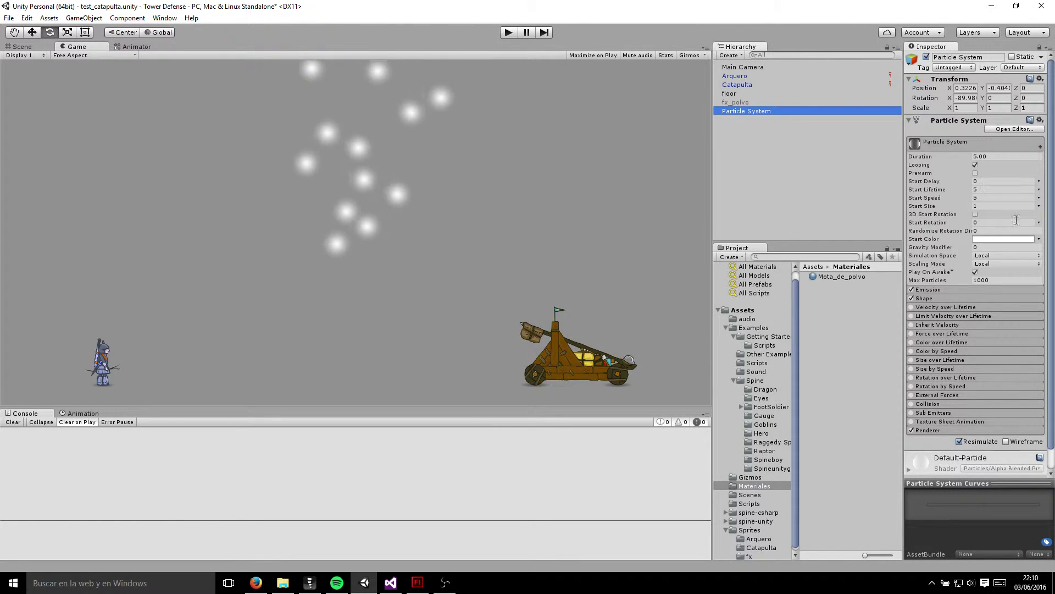
Step: Set the particle Renderer's material to Mota_de_polvo
click(1050, 210)
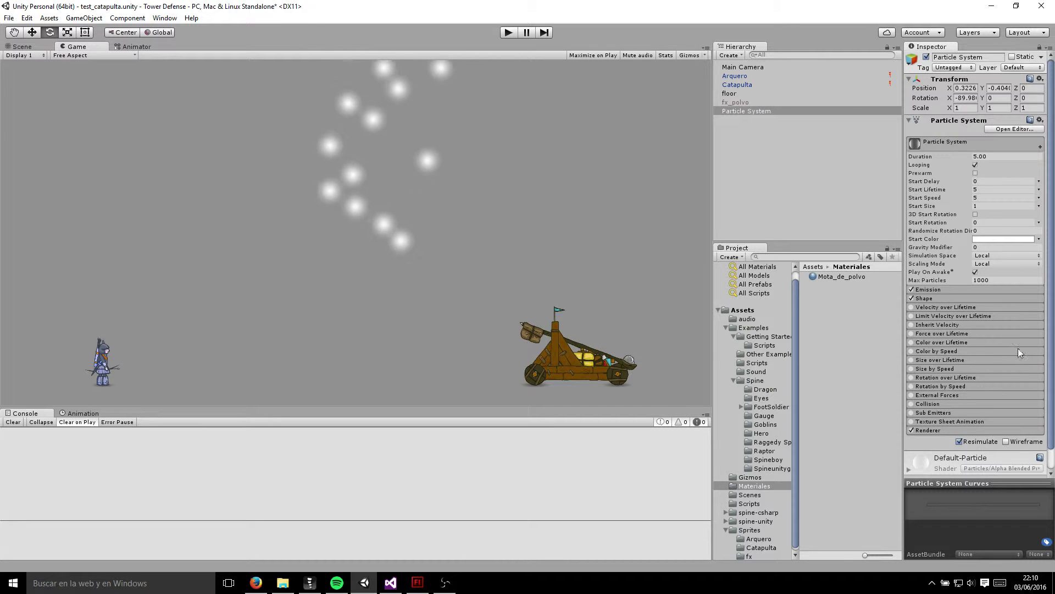
click(939, 430)
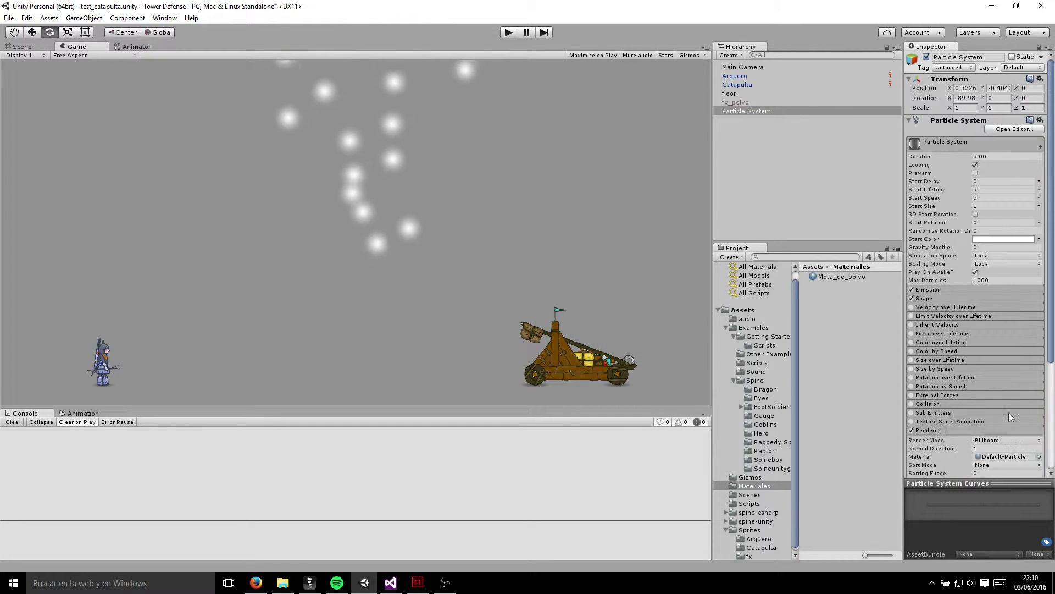
click(1039, 456)
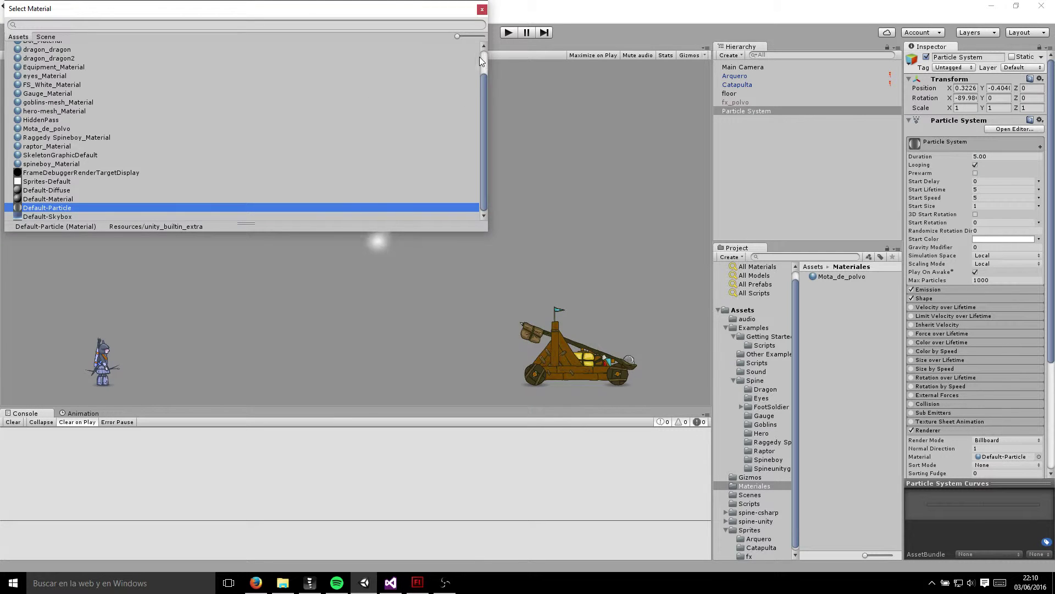
drag(484, 79, 482, 52)
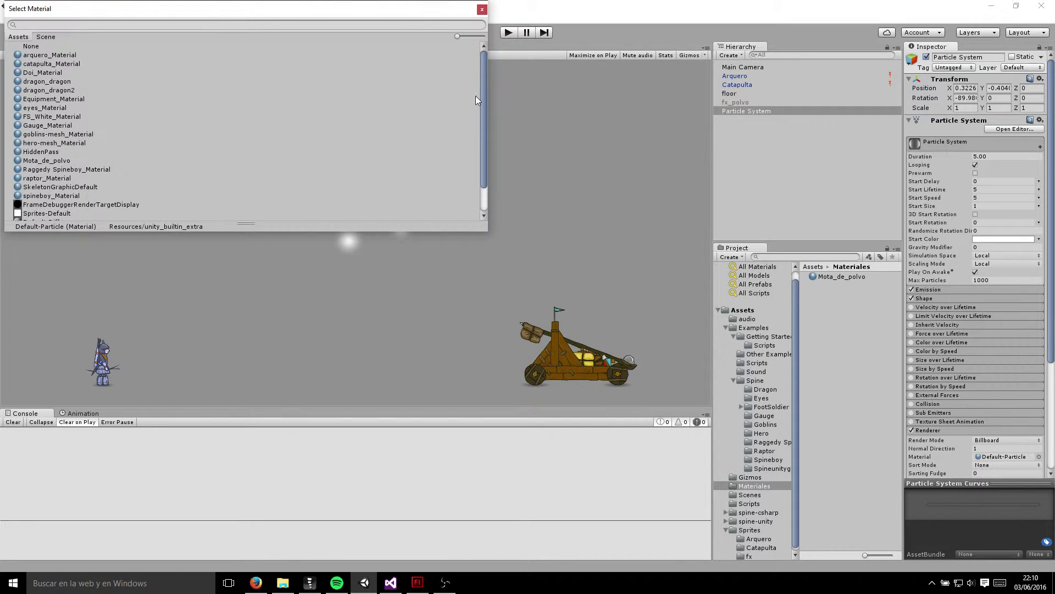
click(65, 161)
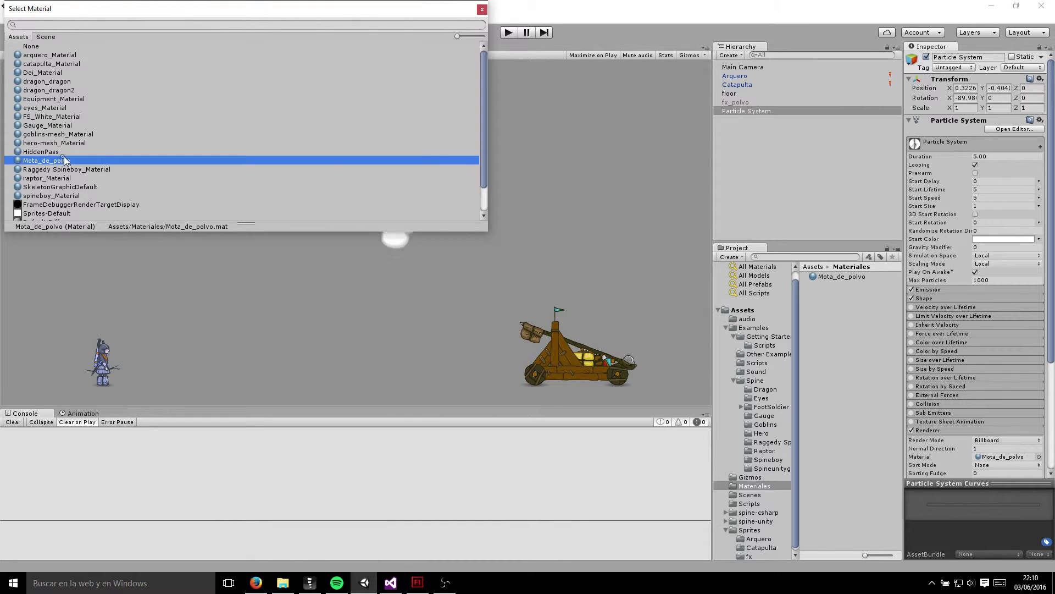
double_click(65, 161)
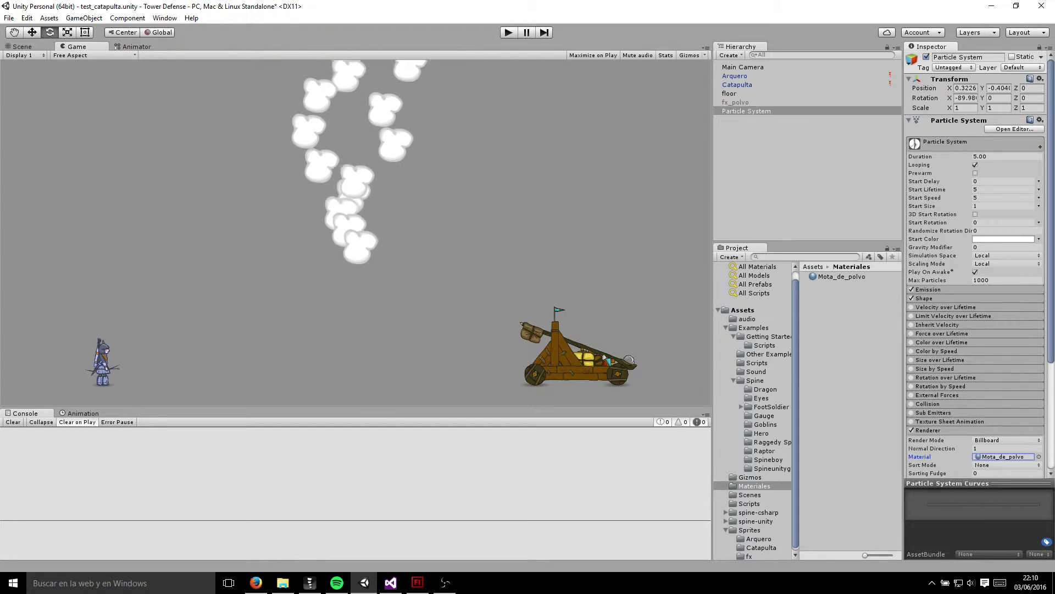
Step: In the Particle System inspector, enter Duration 1, Start Speed 0.2 and Max Particles 4
key(alt+Tab)
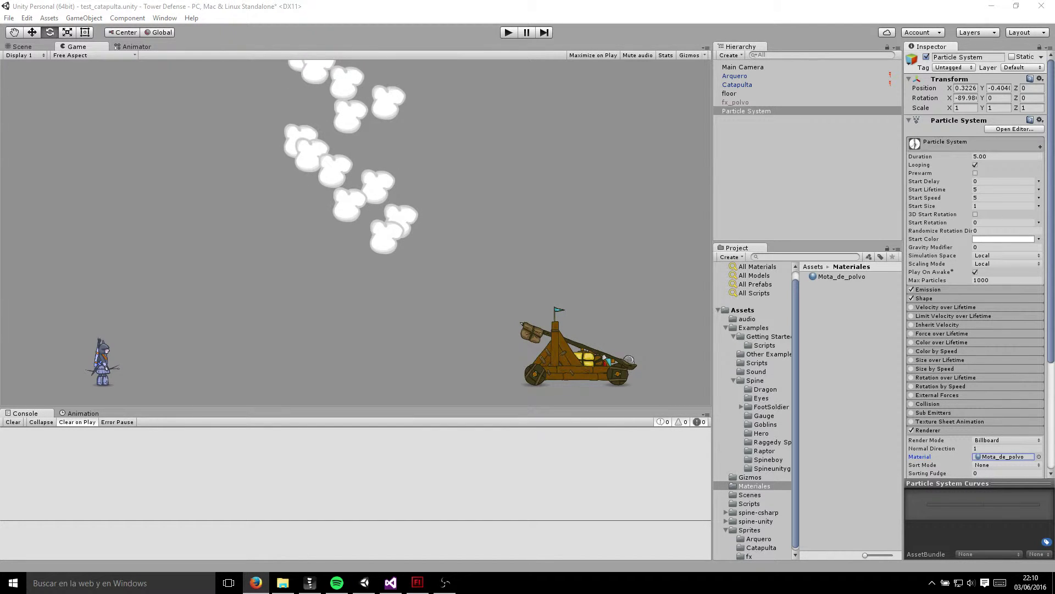
click(993, 158)
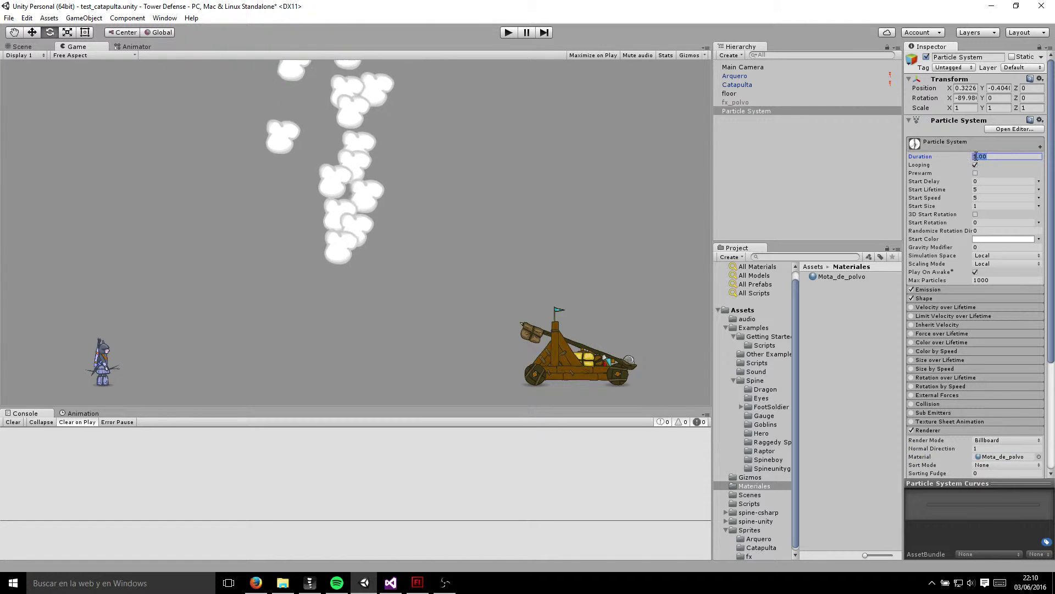
text(1)
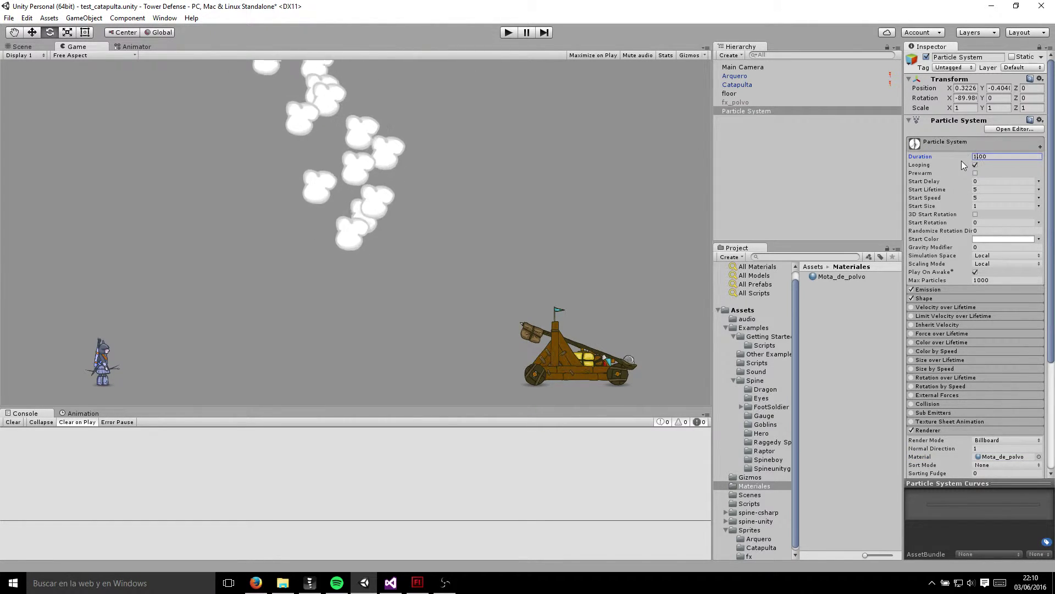
click(981, 190)
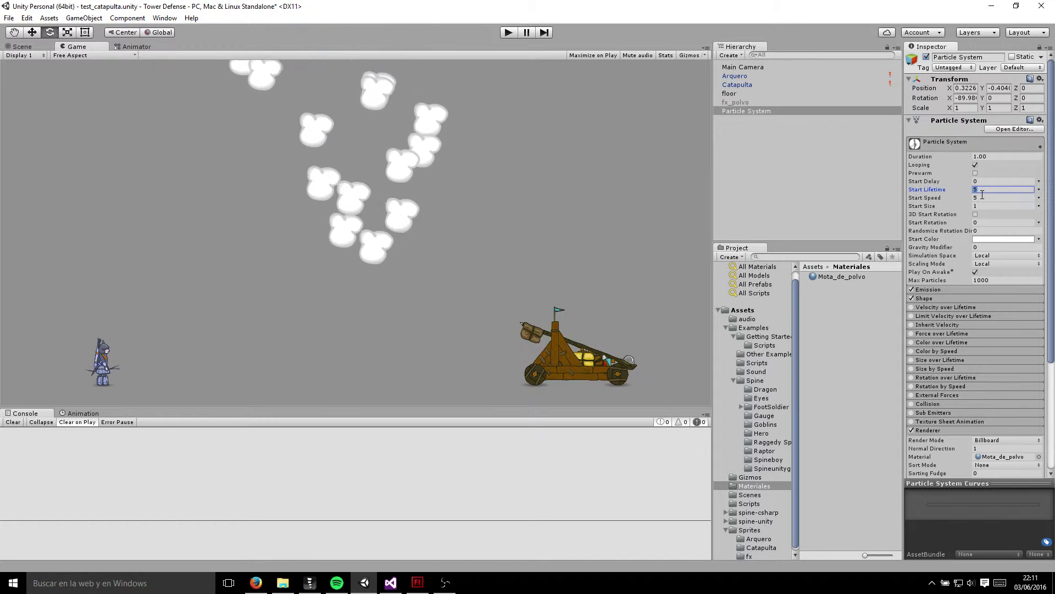
click(981, 198)
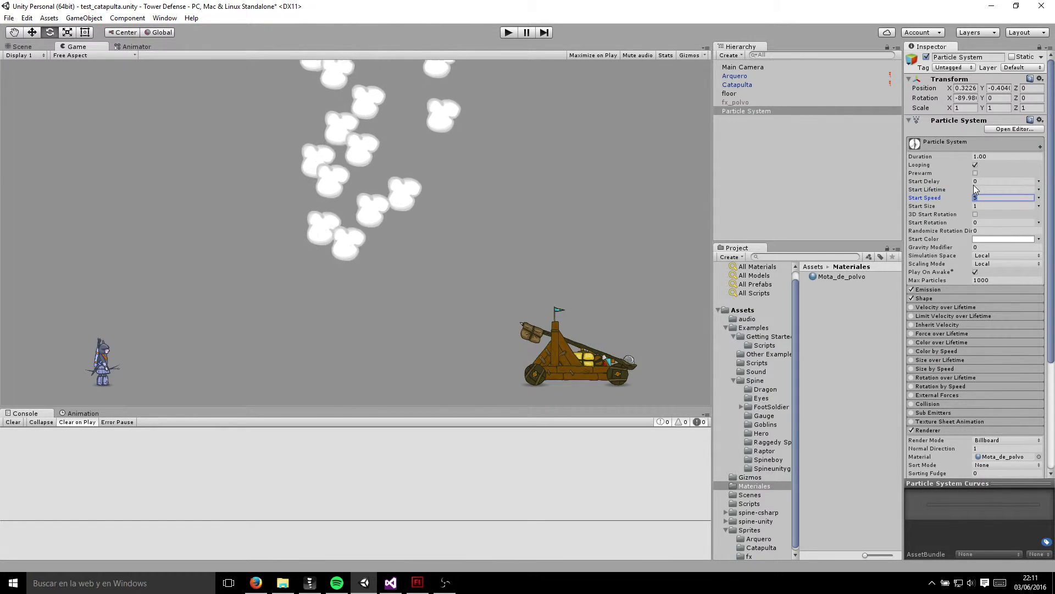
text(0.2)
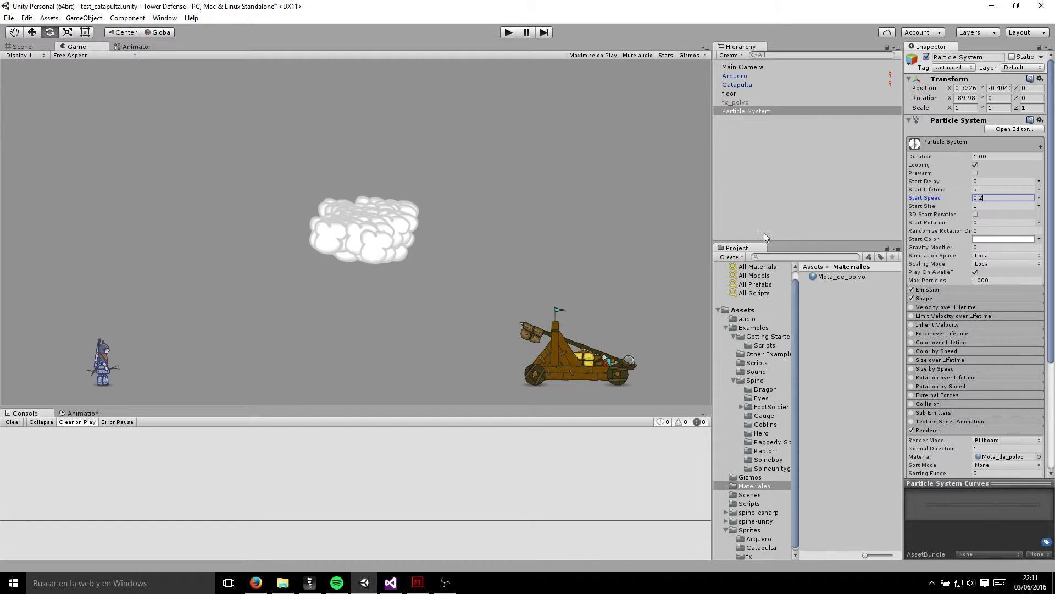
click(990, 280)
text(999)
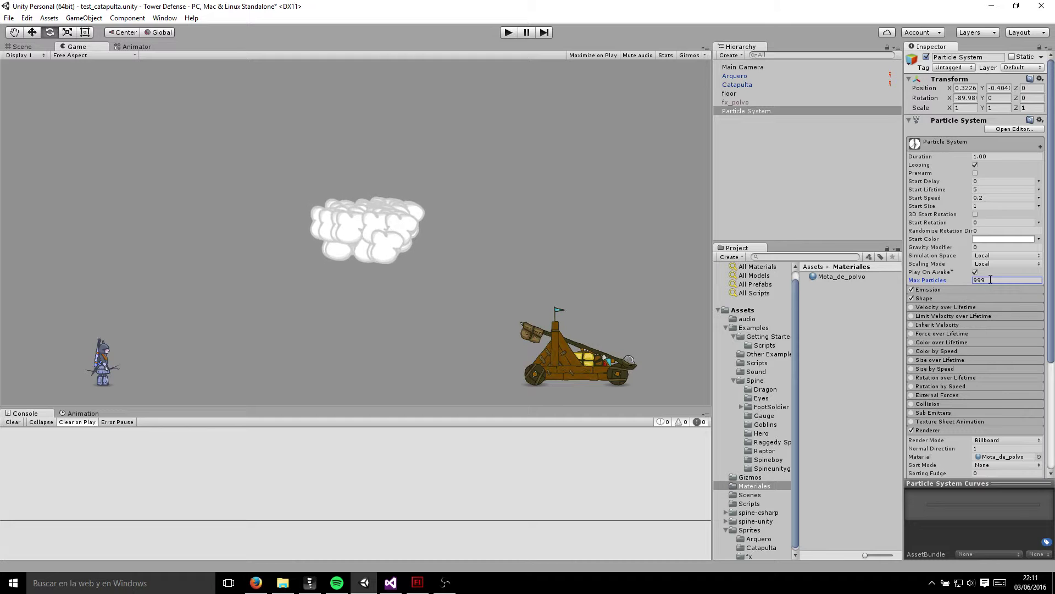
key(BackSpace)
key(BackSpace)
key(BackSpace)
text(2)
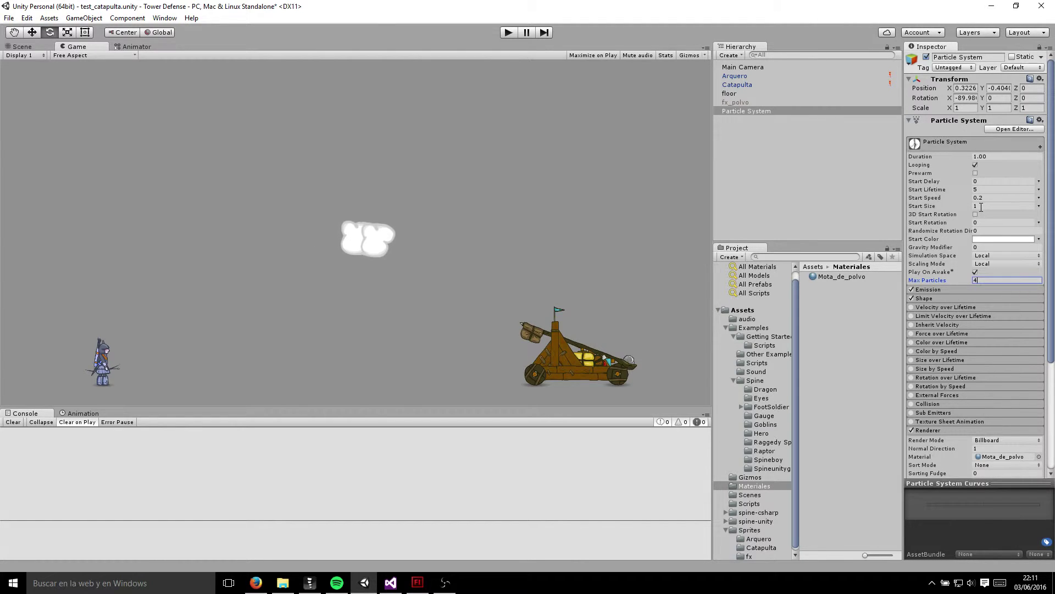
Step: Make Start Size random between two constants, 0.5 to 1
click(1040, 207)
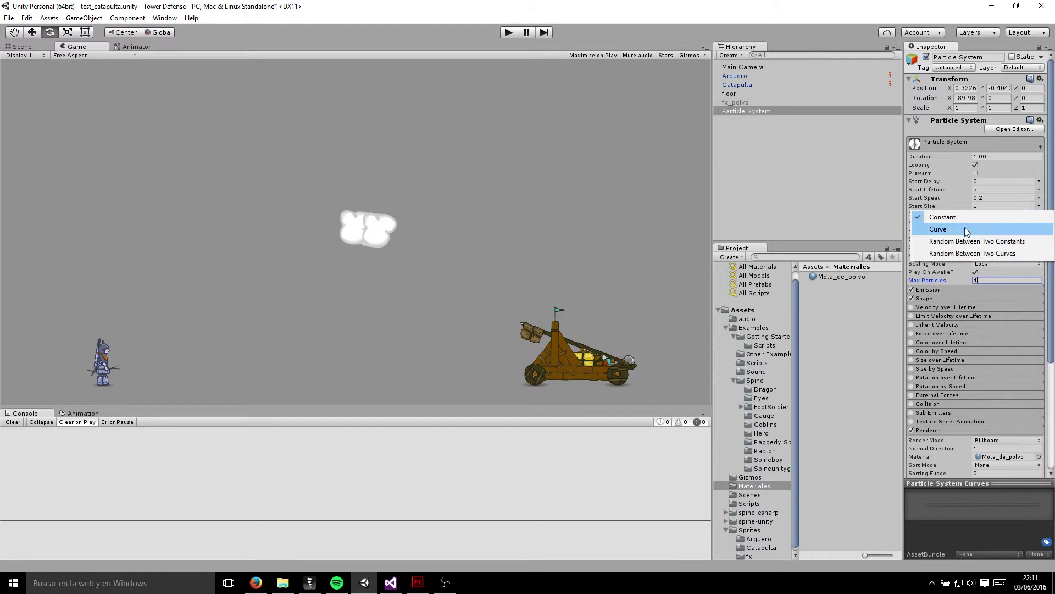
click(975, 240)
click(984, 207)
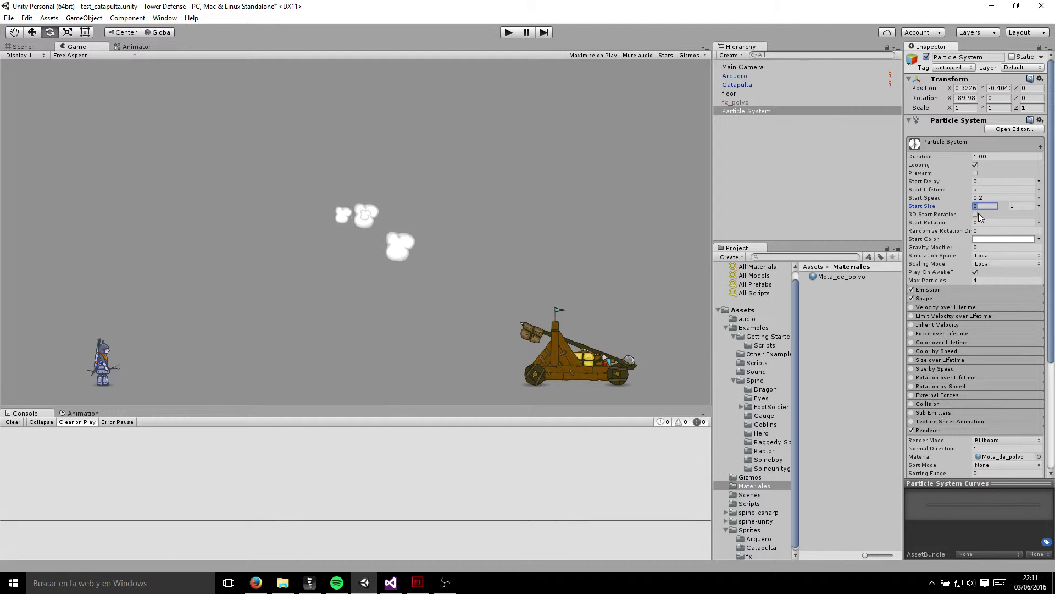
text(0.5)
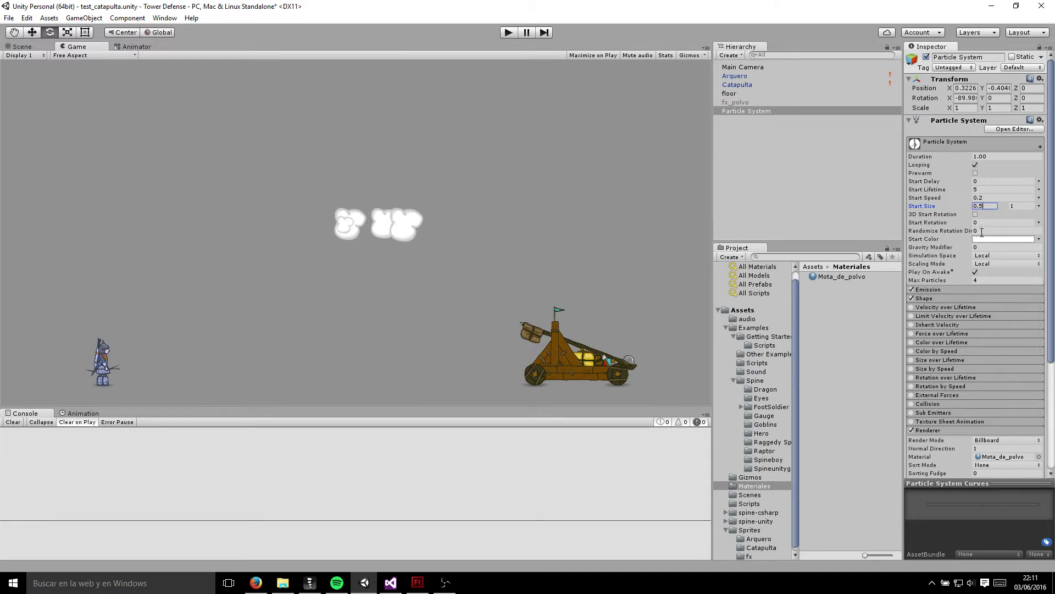
Step: Make Start Rotation random between two constants, 0 to 360
click(1039, 223)
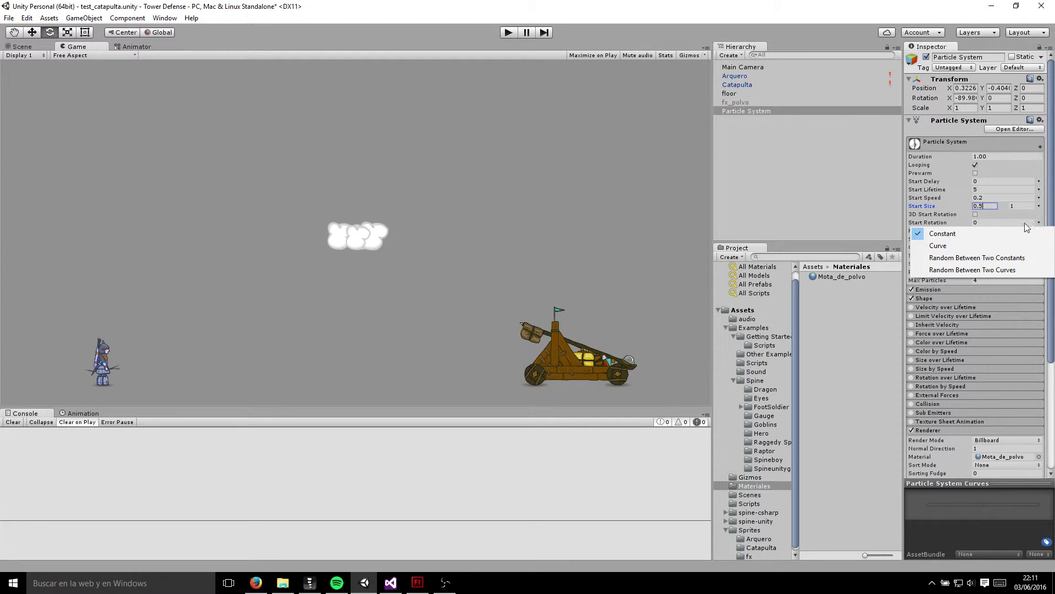
click(951, 259)
click(976, 223)
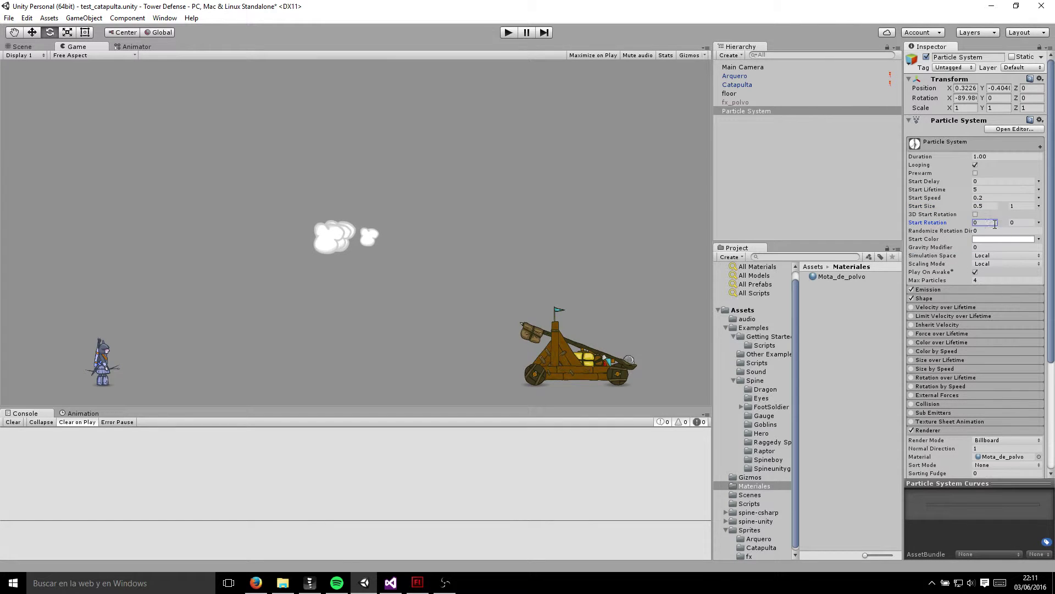
click(1013, 223)
text(60)
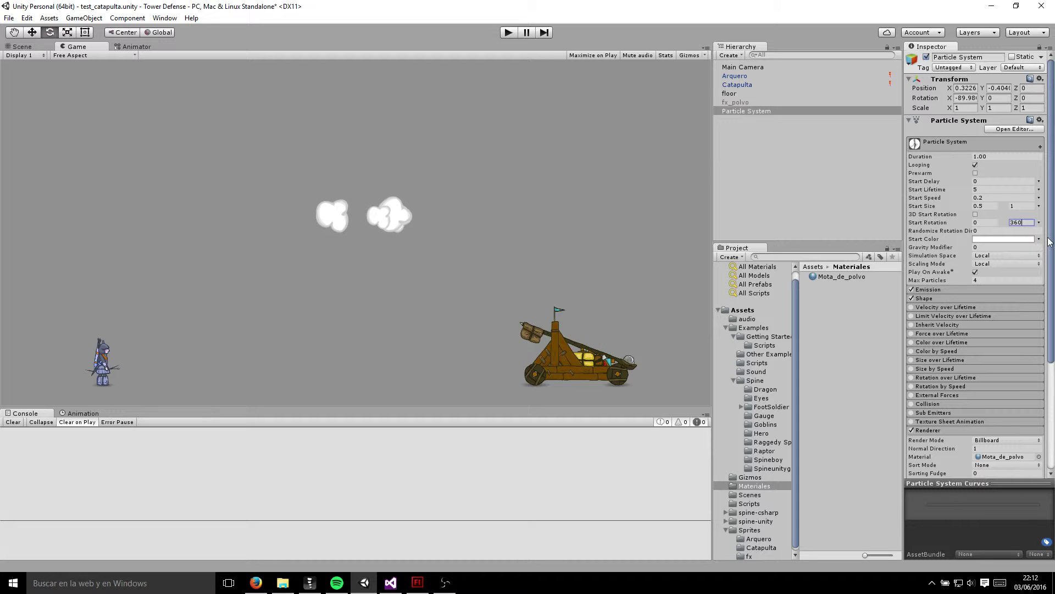
drag(1051, 240, 1051, 261)
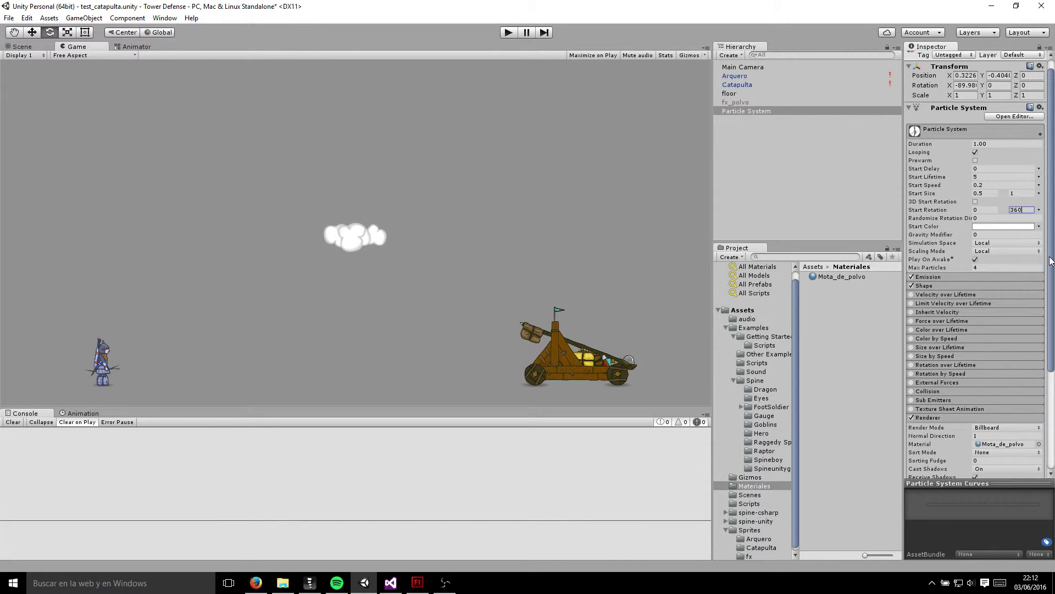
drag(1051, 261, 1051, 297)
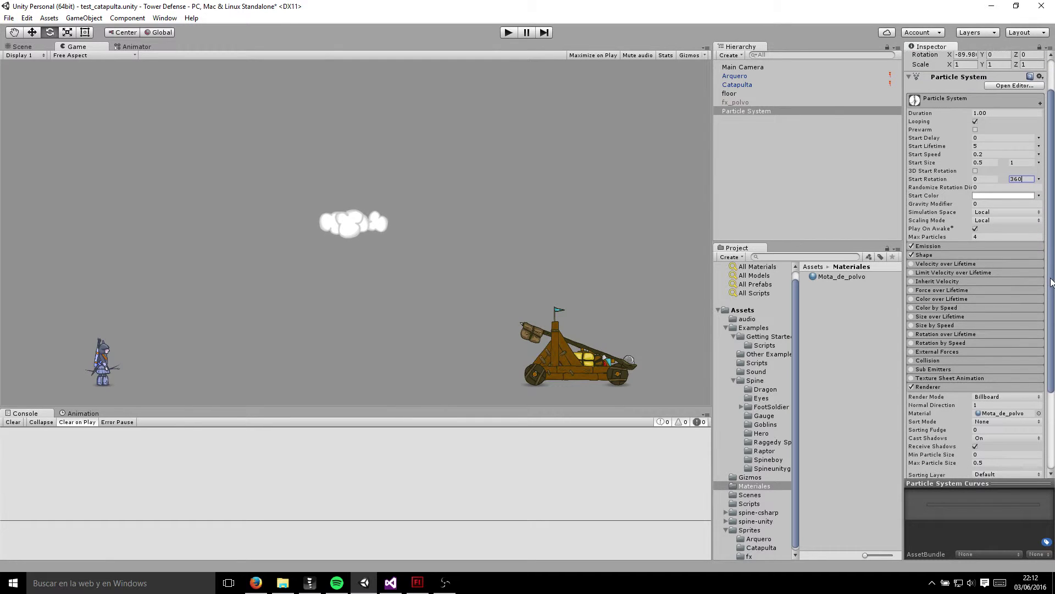
Step: Change the emitter Shape from Cone to Sphere with radius 0.1, and set Start Lifetime to 1
click(945, 246)
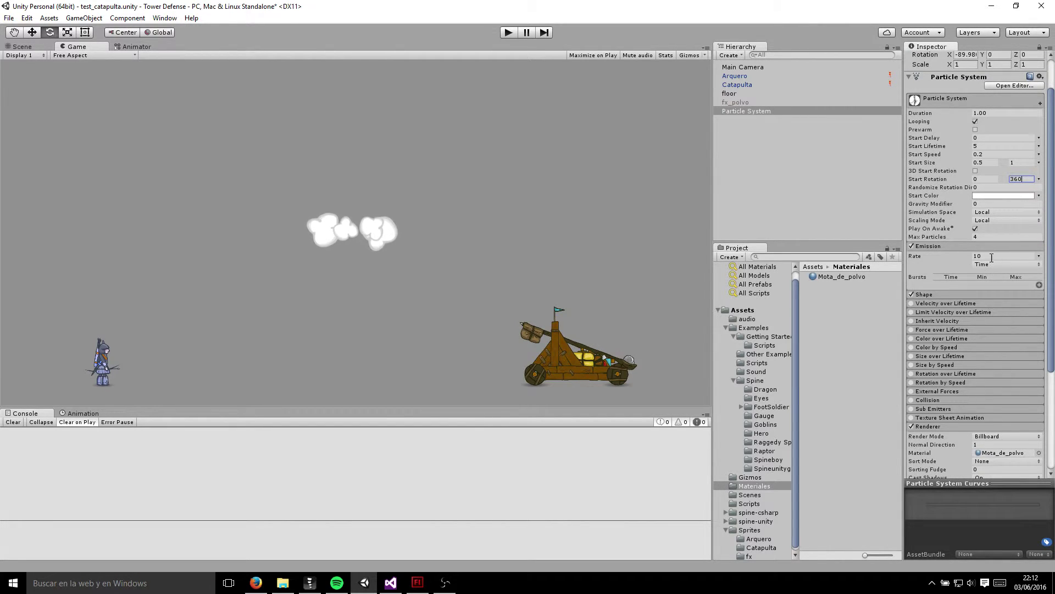
click(949, 294)
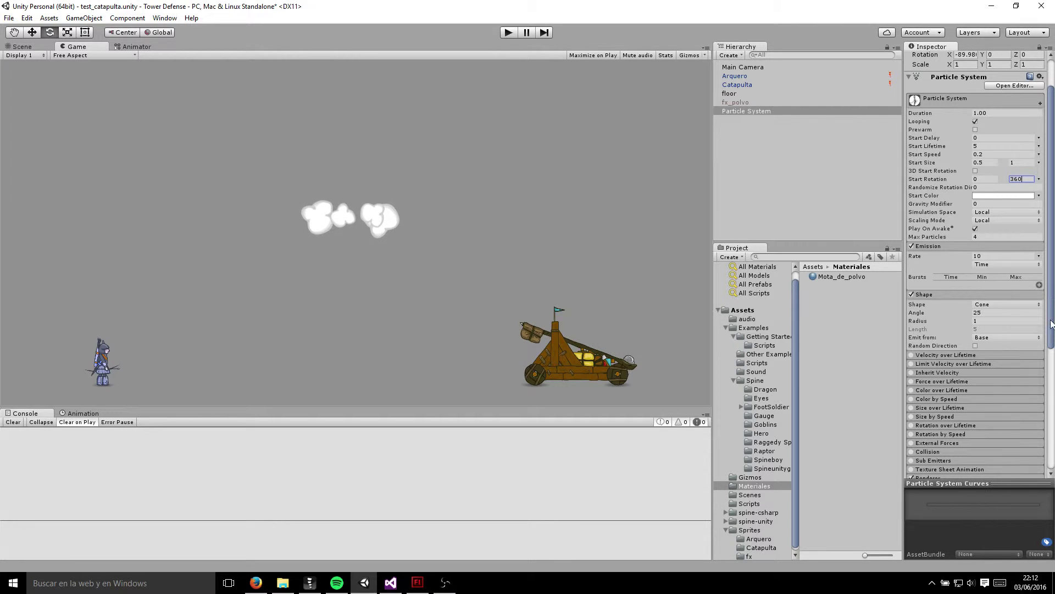
scroll(985, 297, down, 1)
click(997, 289)
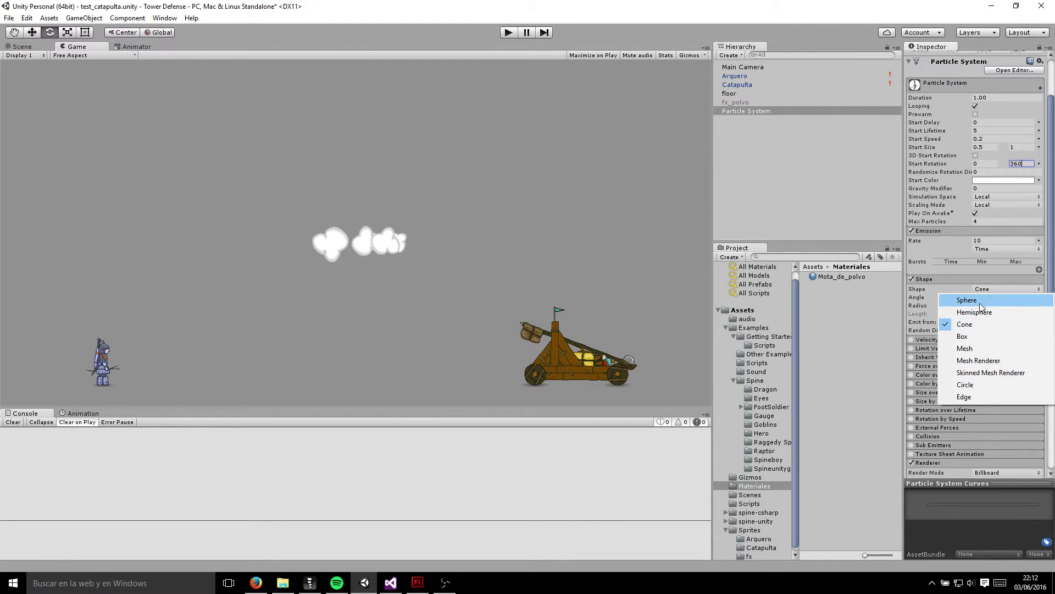
click(981, 303)
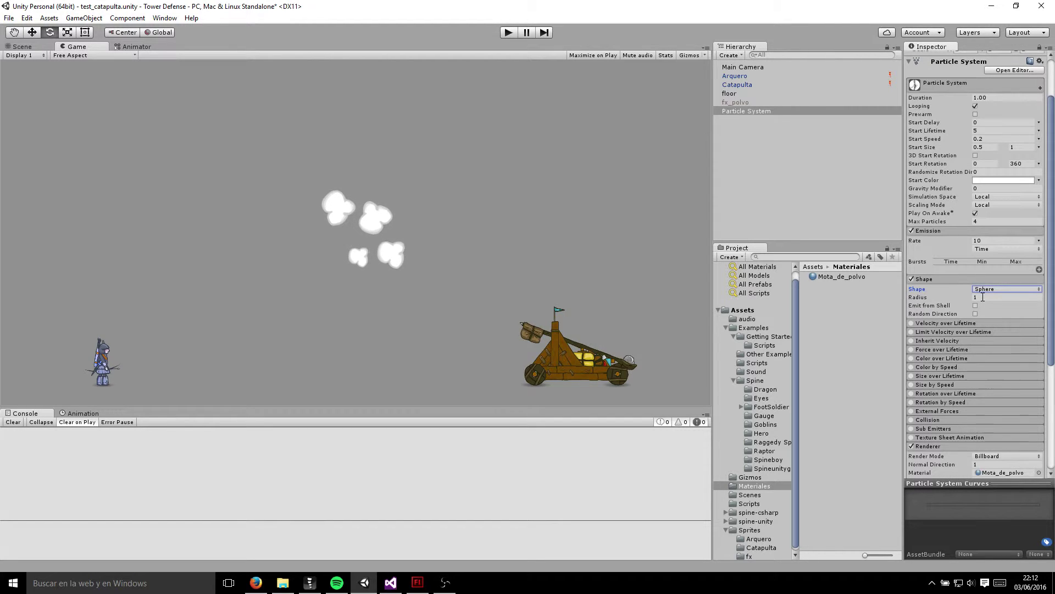
click(974, 298)
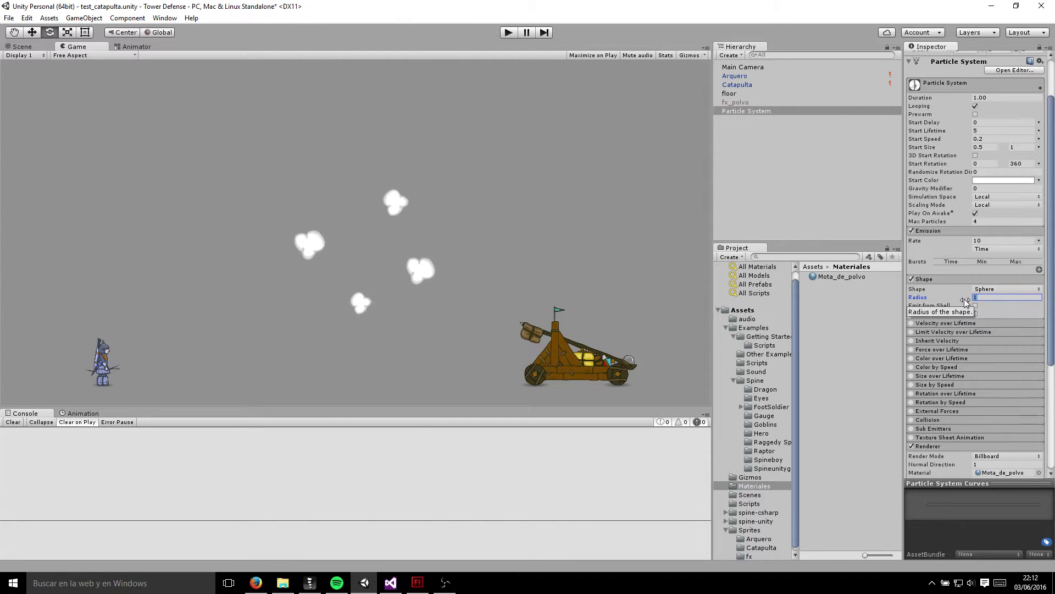
text(0.1)
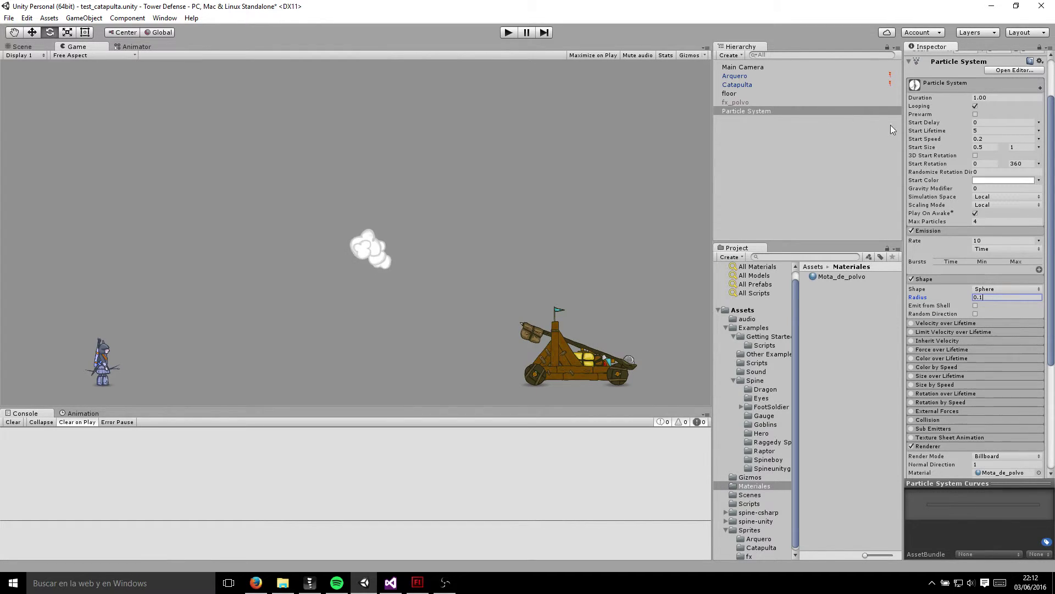
click(983, 131)
text(1)
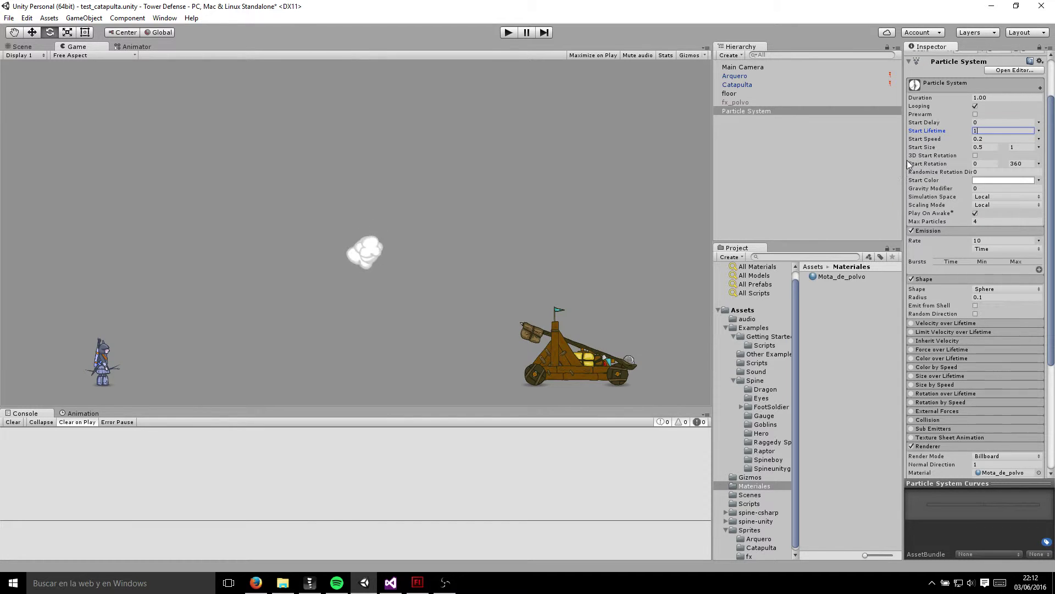
Step: Enable Color over Lifetime and open its gradient
scroll(917, 296, down, 1)
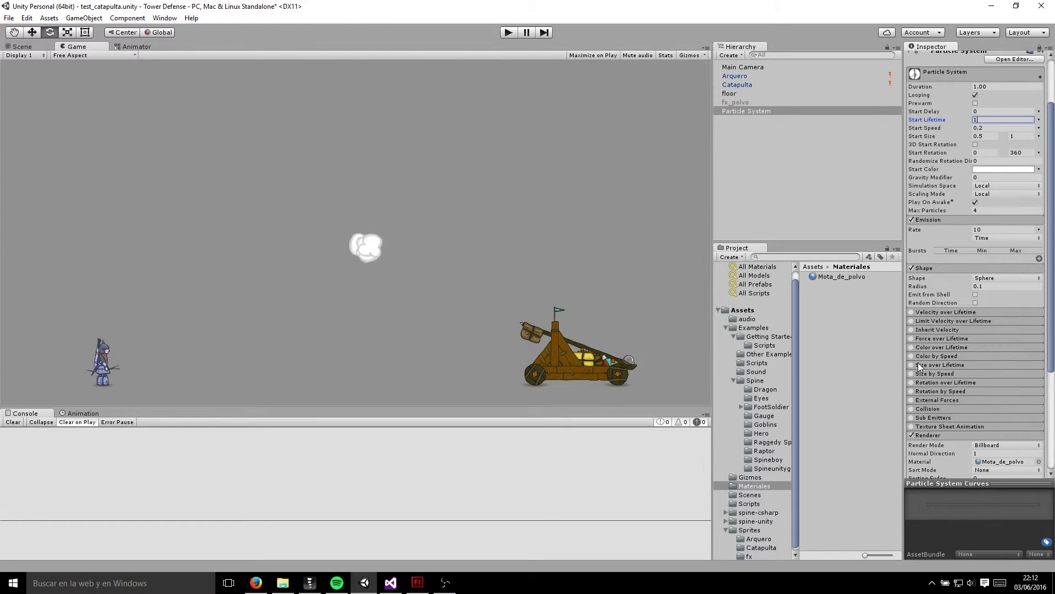
click(978, 348)
click(994, 358)
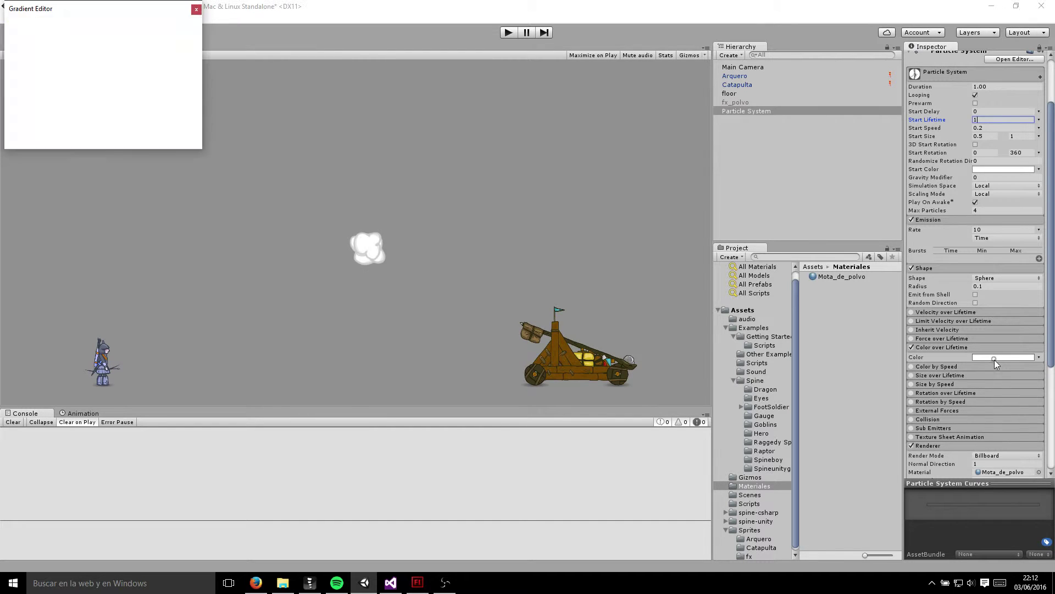
click(58, 71)
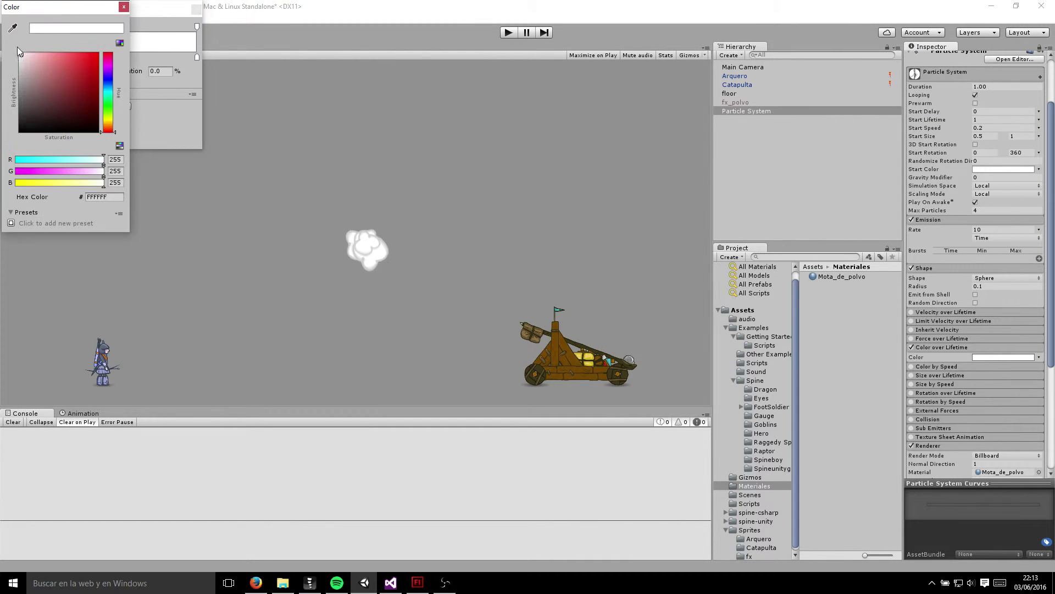
click(123, 7)
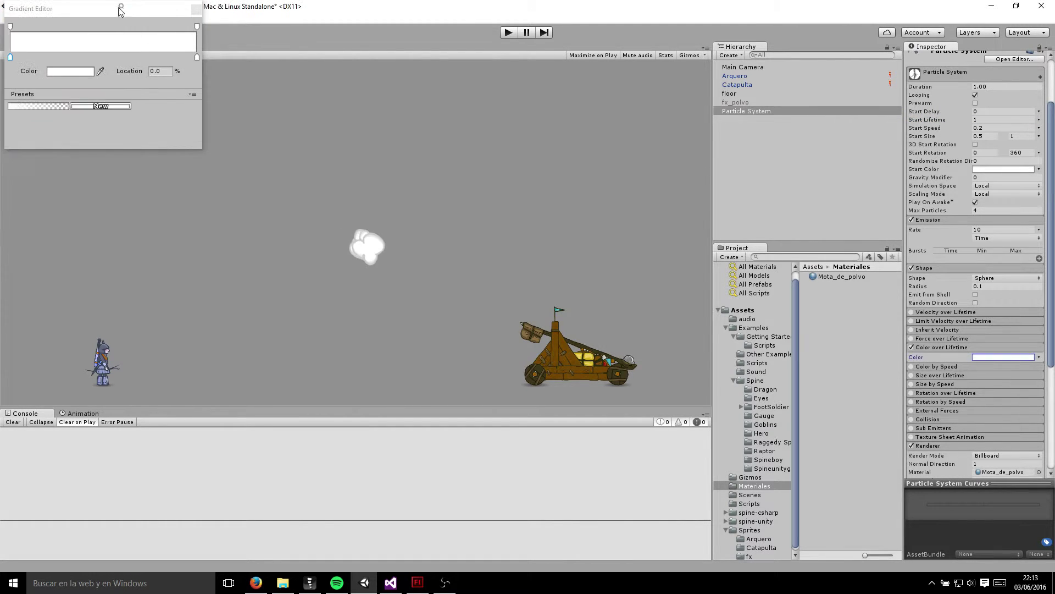
Step: Set the gradient's starting alpha to 125 and ending alpha to 0, then close the Gradient Editor
click(10, 27)
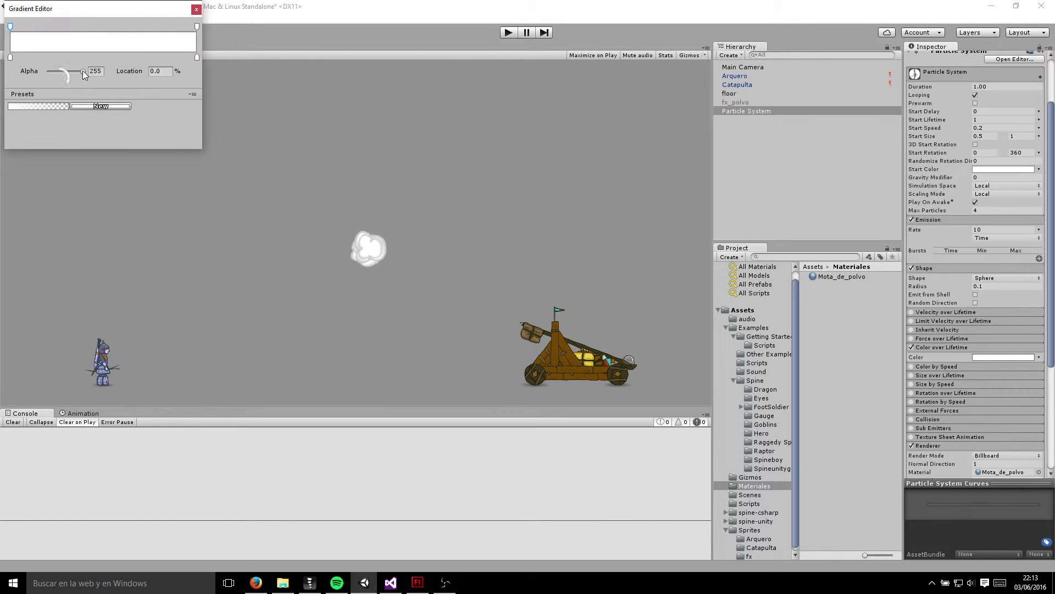
text(115)
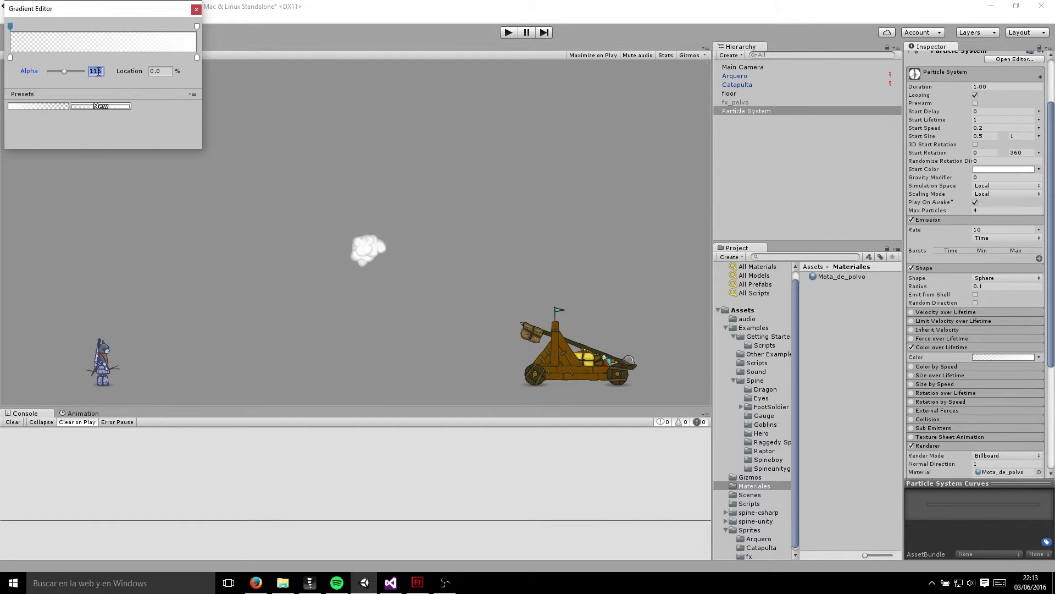
click(196, 27)
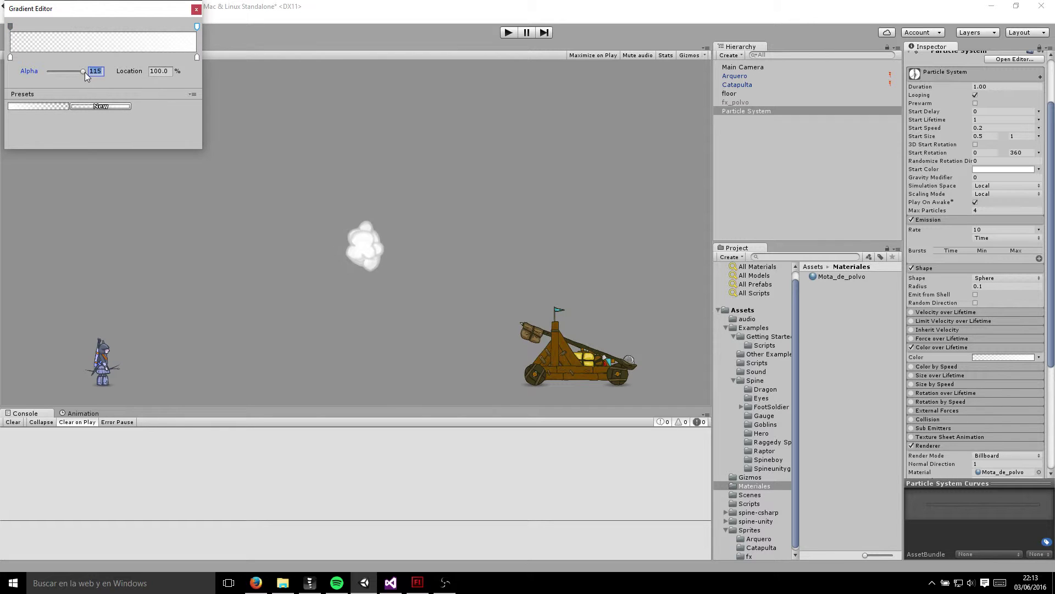
drag(85, 71, 44, 78)
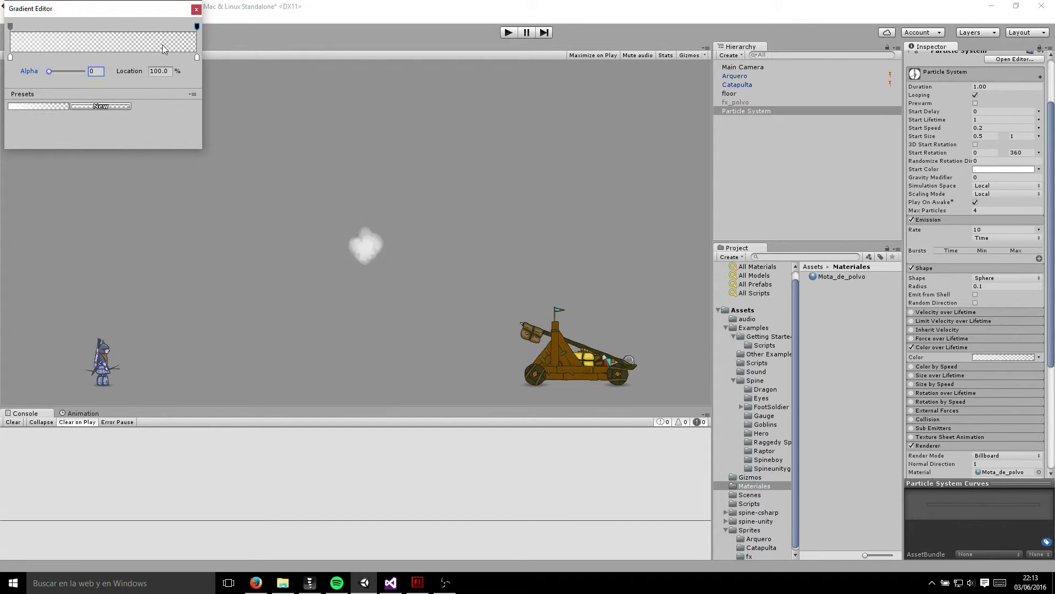
click(10, 27)
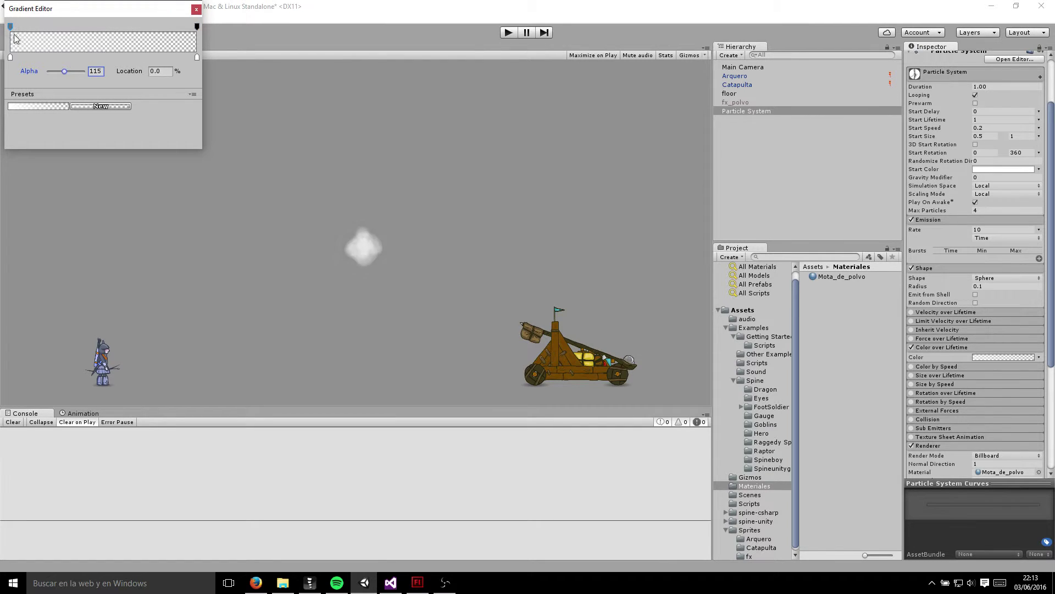
drag(49, 72, 70, 73)
click(99, 71)
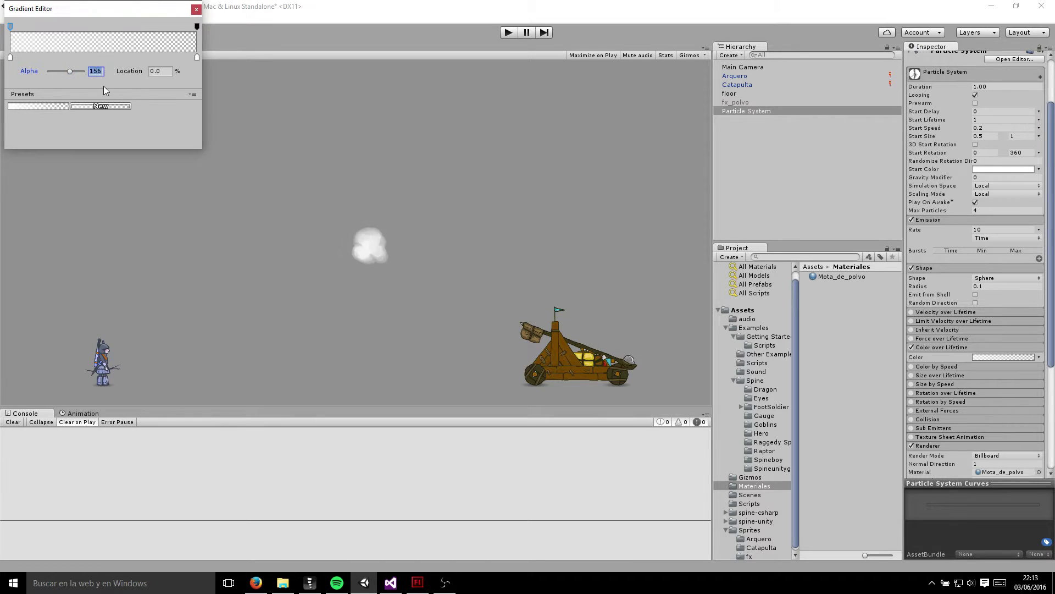
text(125)
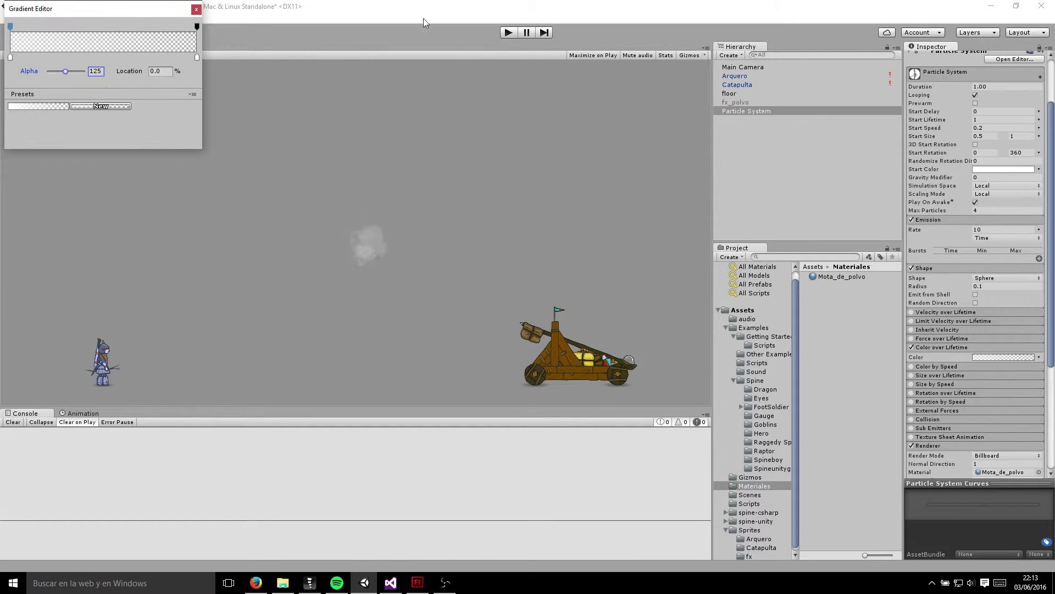
click(196, 9)
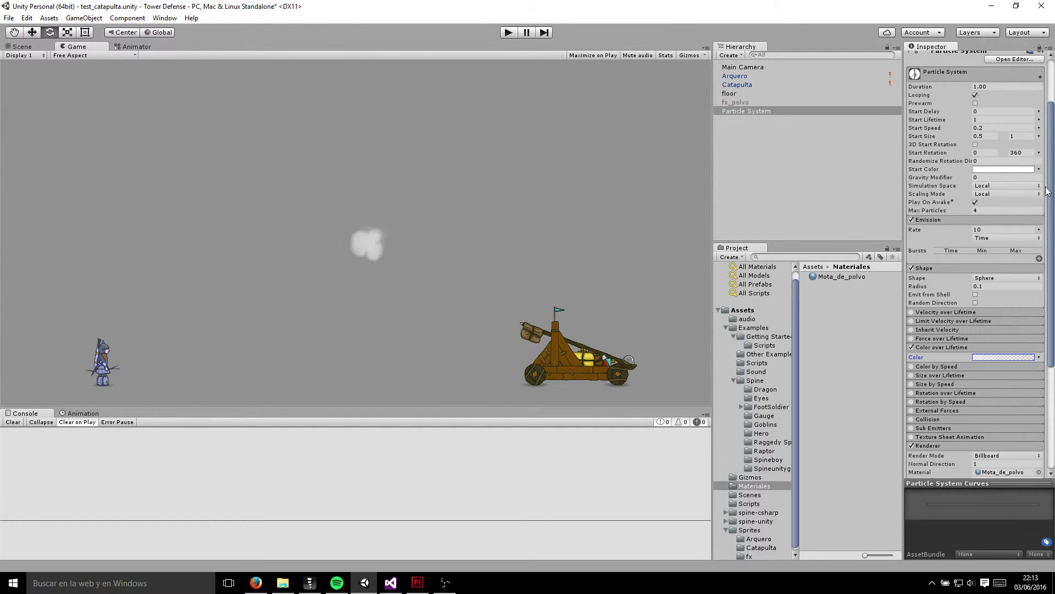
drag(1052, 216, 1053, 292)
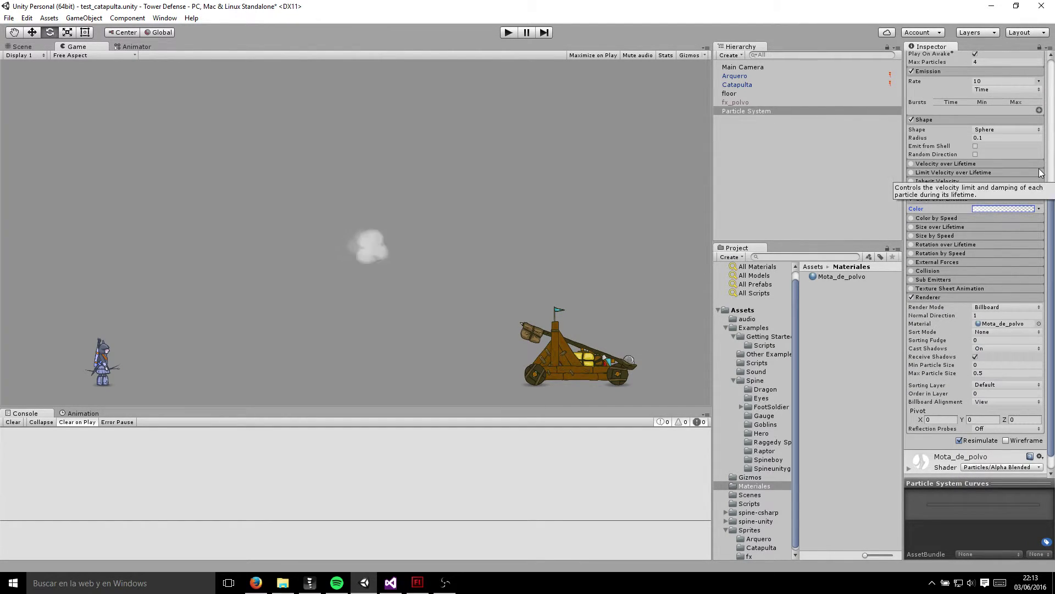
key(alt+Tab)
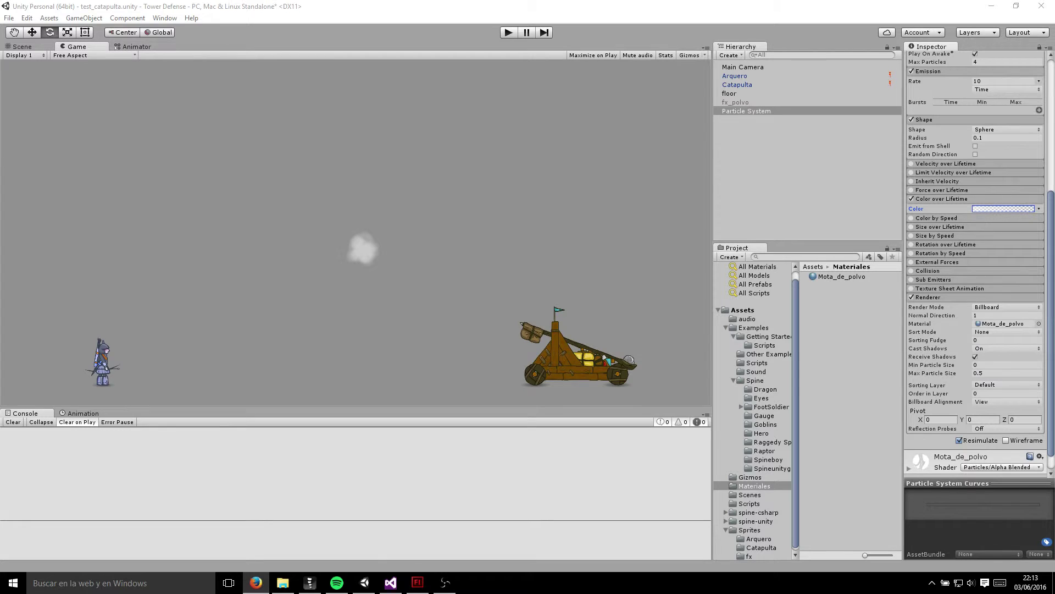
Step: Rename the Particle System object in the Hierarchy to Mota_de_polvo
drag(797, 391, 796, 416)
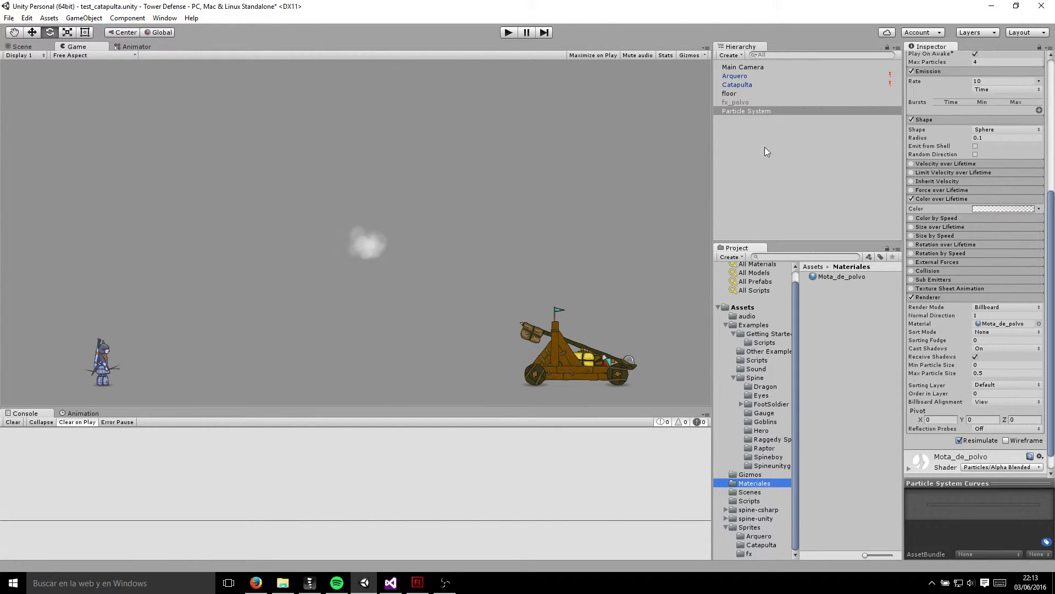
click(755, 112)
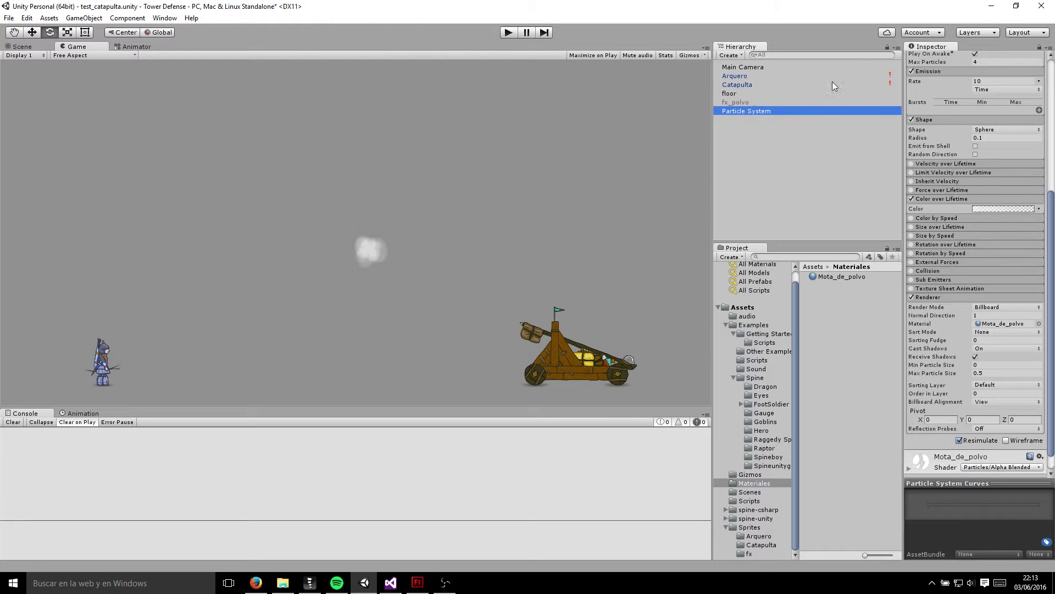
click(756, 112)
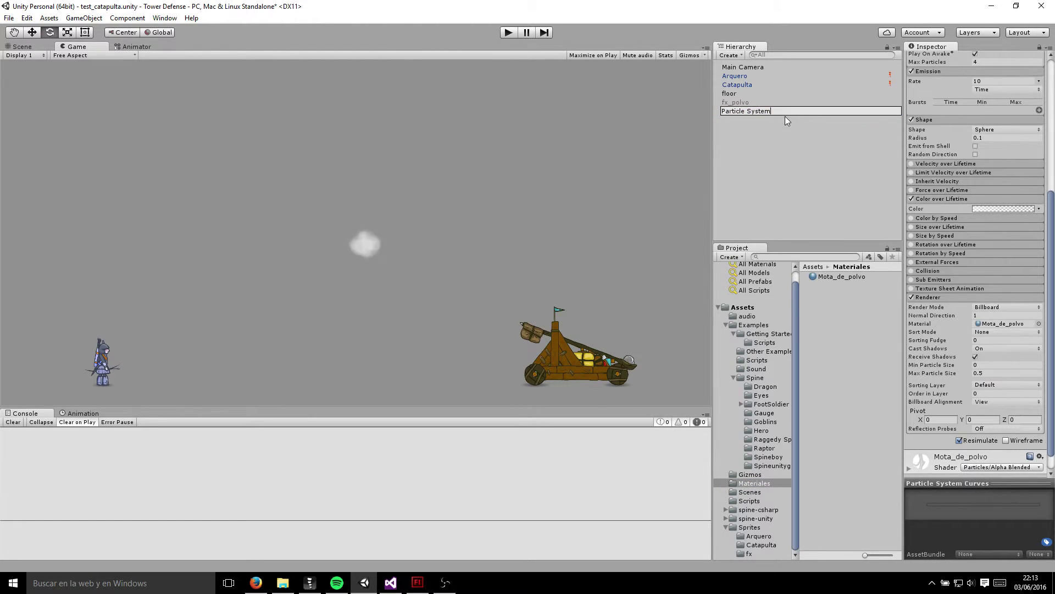
key(BackSpace)
key(BackSpace)
key(BackSpace)
key(BackSpace)
key(BackSpace)
key(BackSpace)
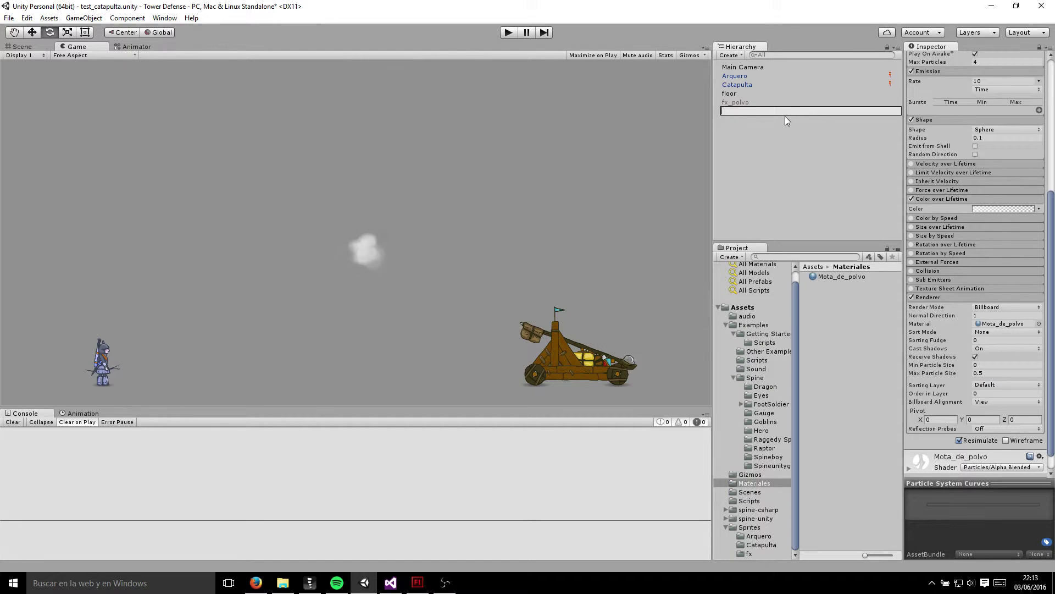
text(mota)
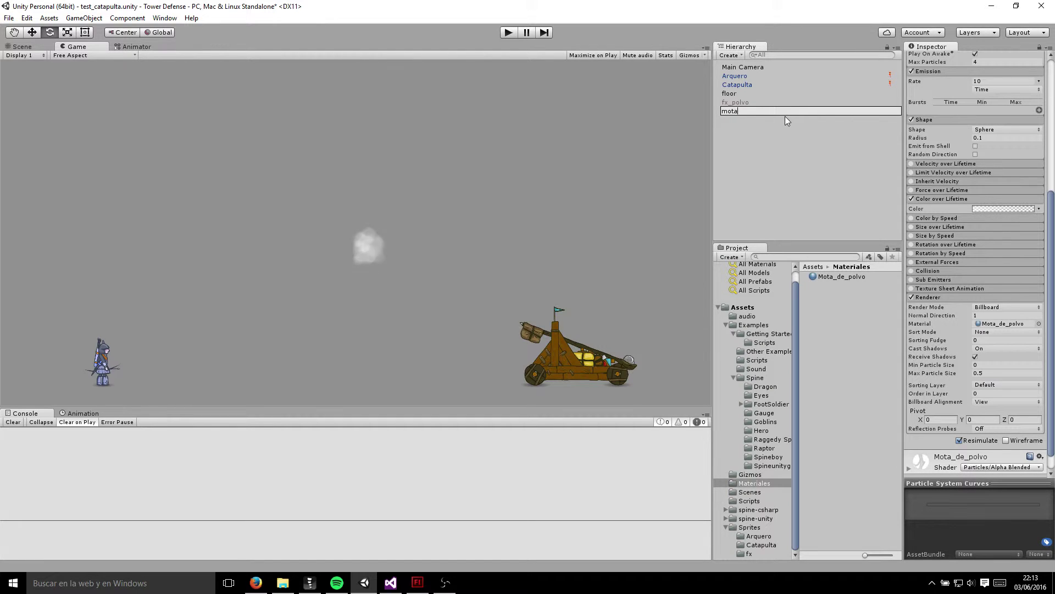
key(BackSpace)
key(BackSpace)
key(BackSpace)
key(BackSpace)
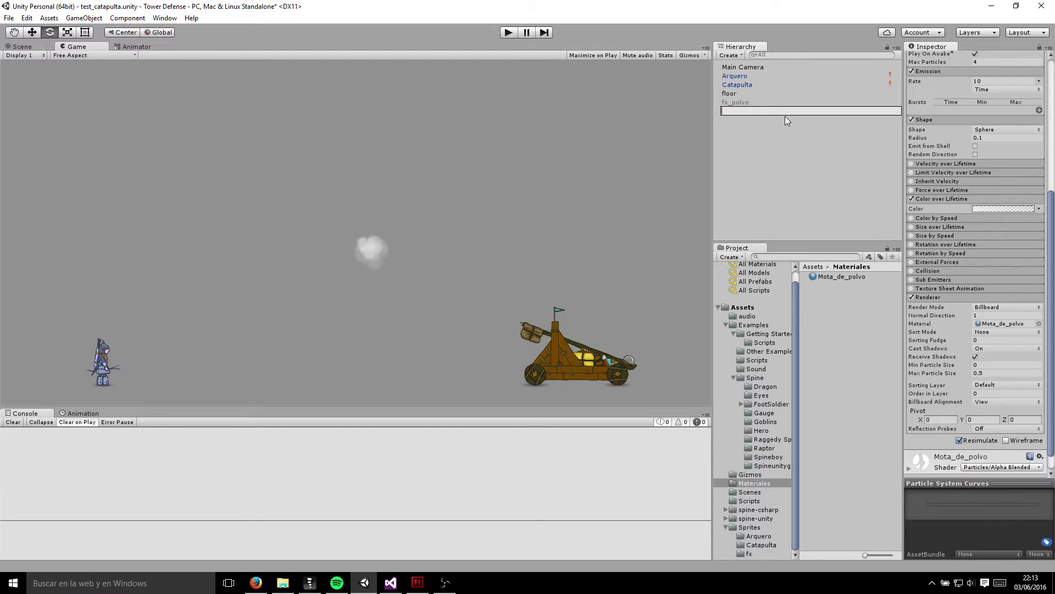
text(Mo)
text(ta_de_polvo)
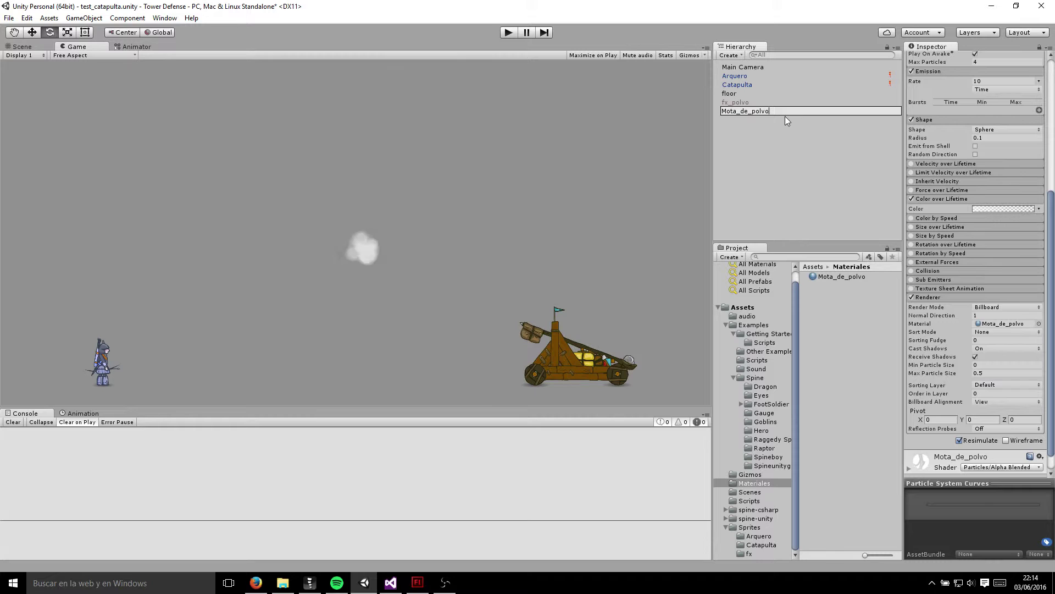
key(Return)
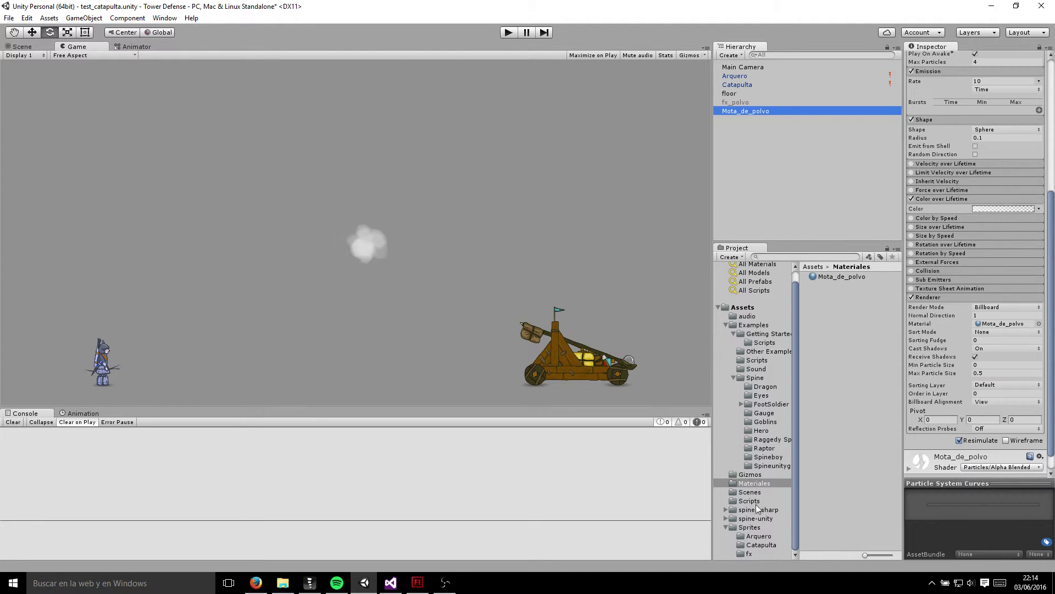
Step: Delete the mota_de_polvo texture from the Sprites/fx folder
click(790, 483)
click(749, 553)
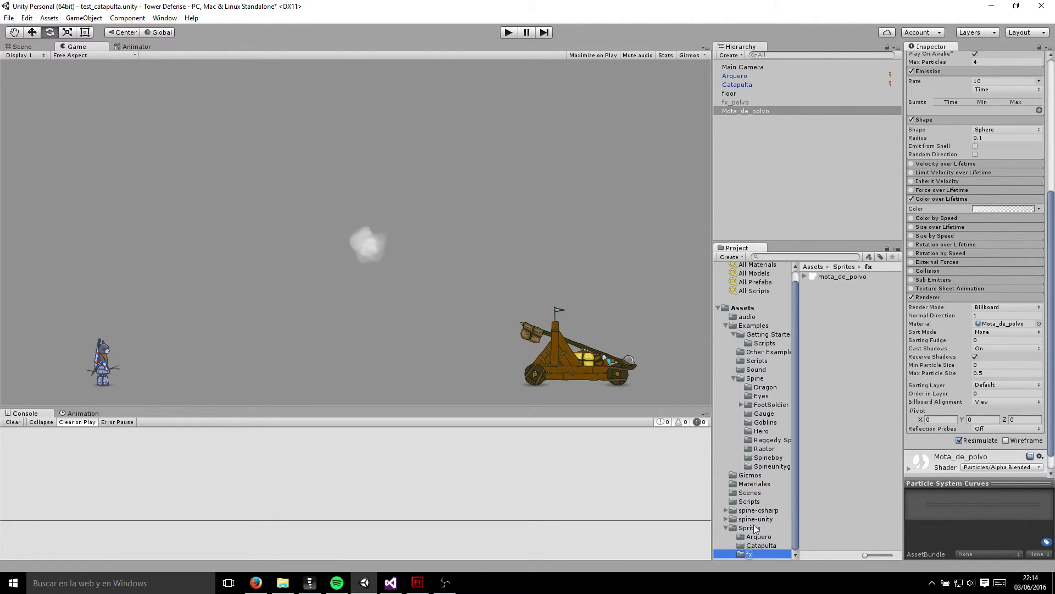
click(836, 276)
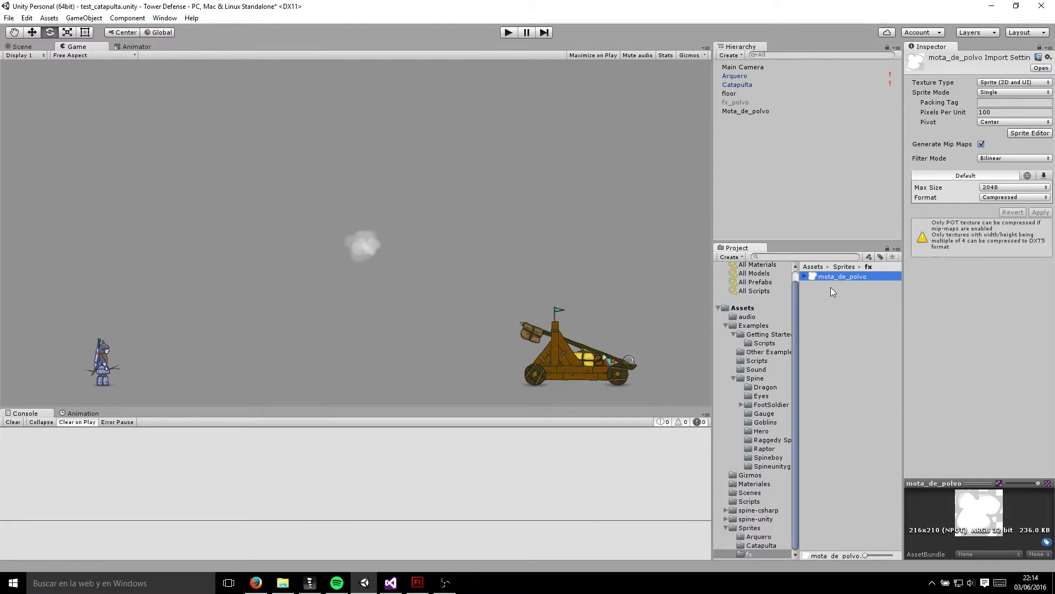
key(Delete)
click(574, 312)
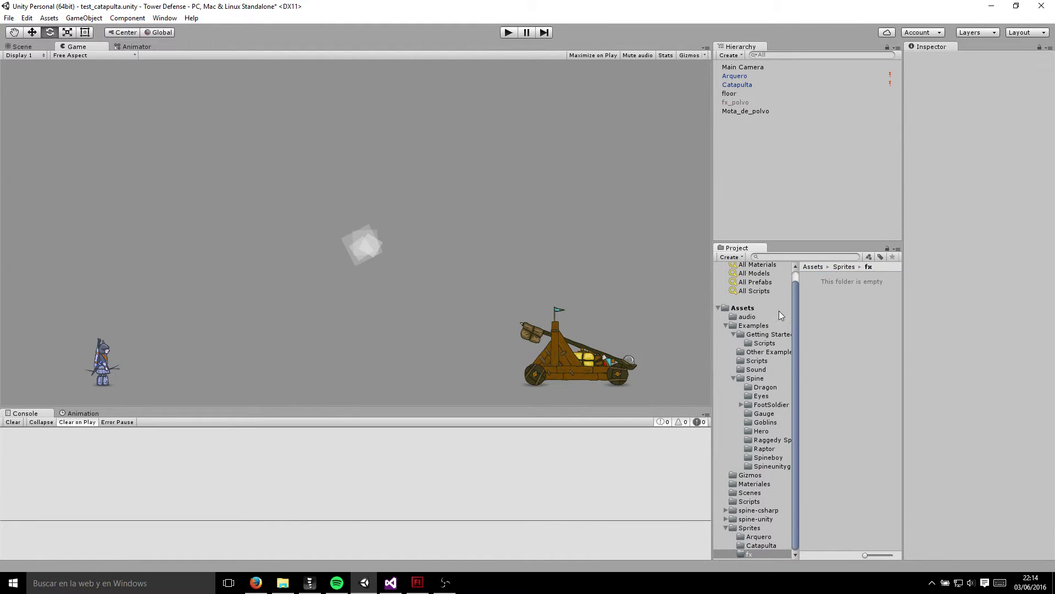
Step: Make Mota_de_polvo a prefab in the fx folder and test it in Play mode
click(760, 112)
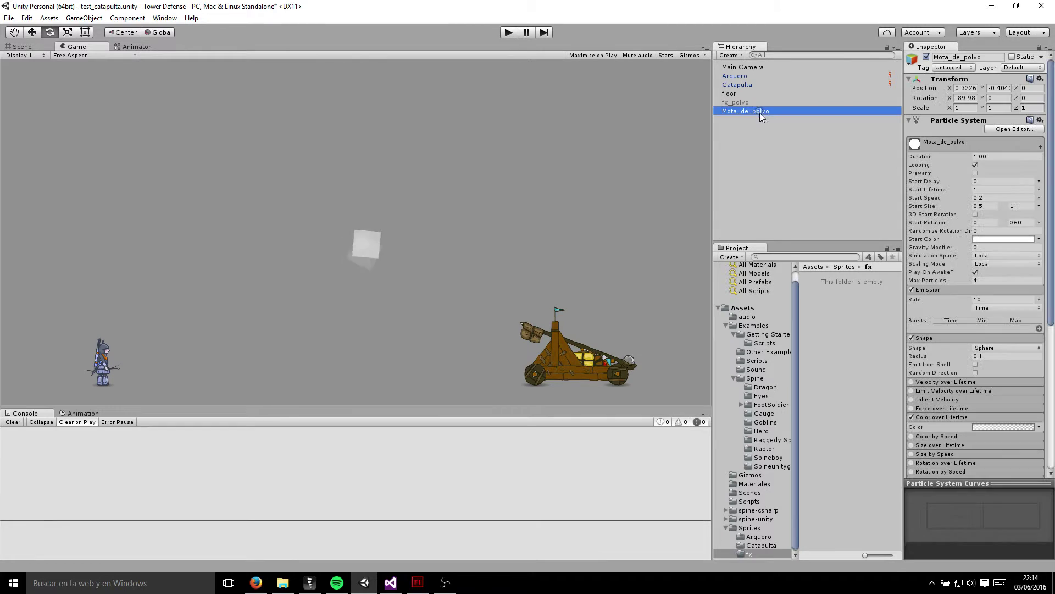
click(817, 312)
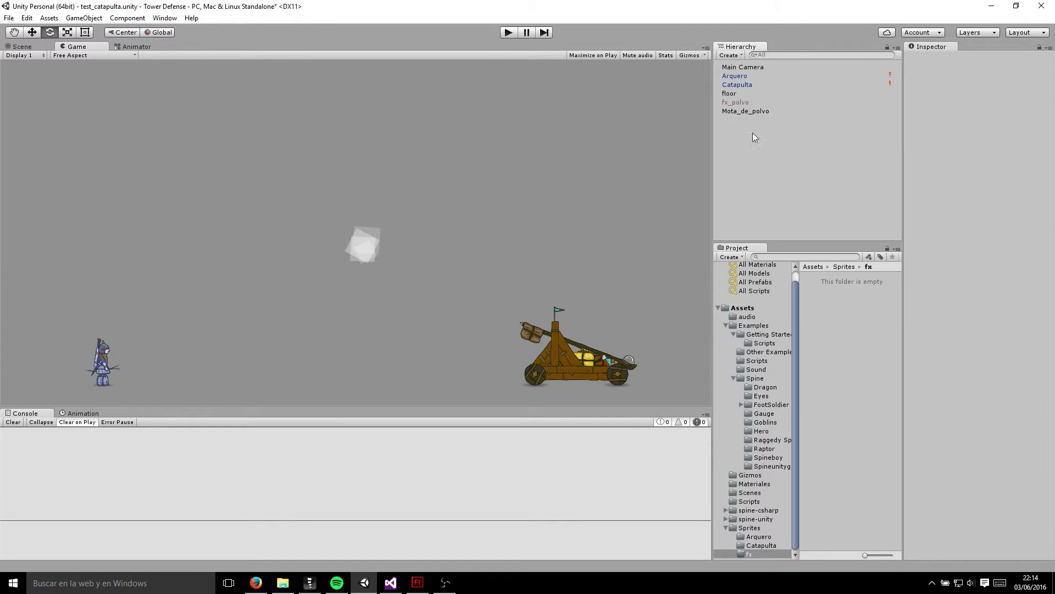
click(746, 111)
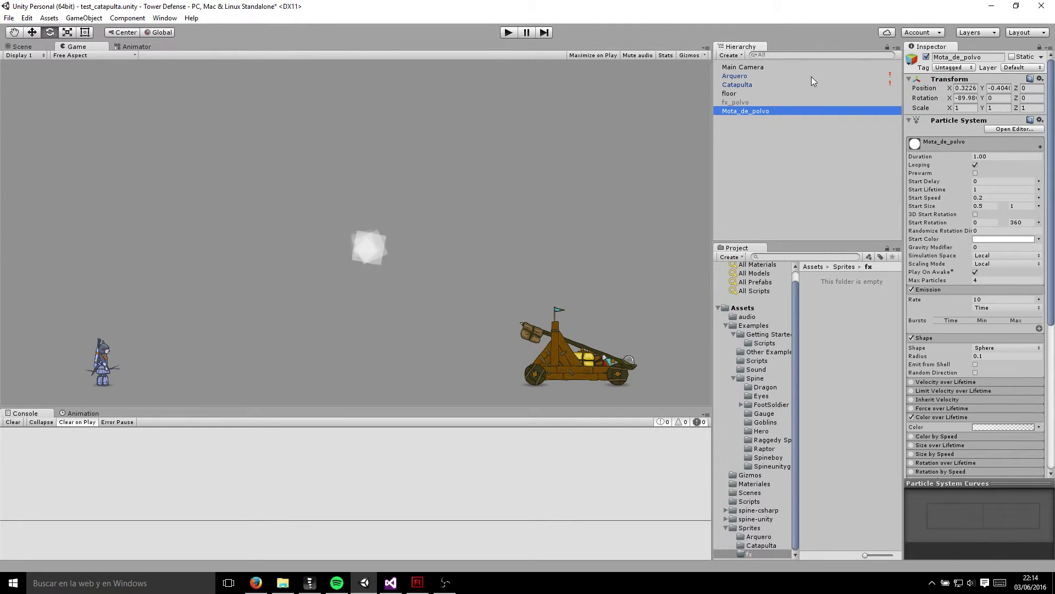
drag(760, 109, 834, 325)
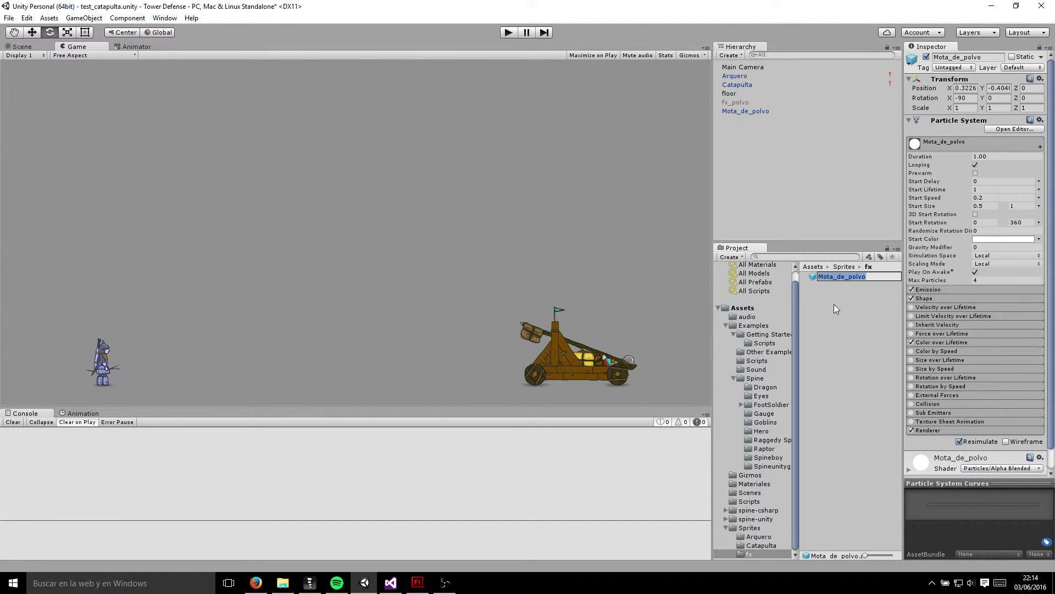
click(509, 32)
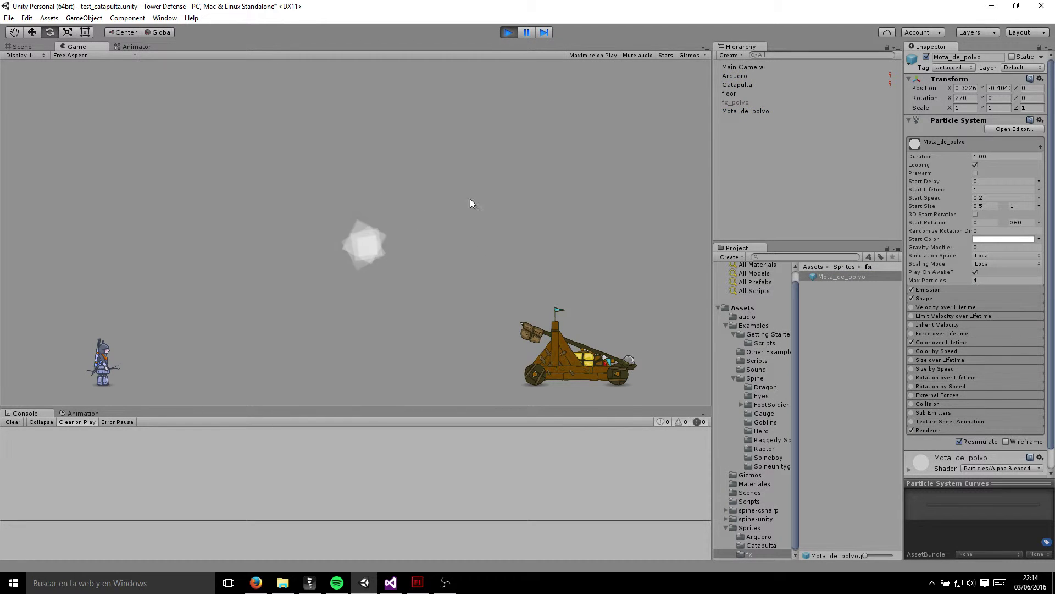
click(508, 33)
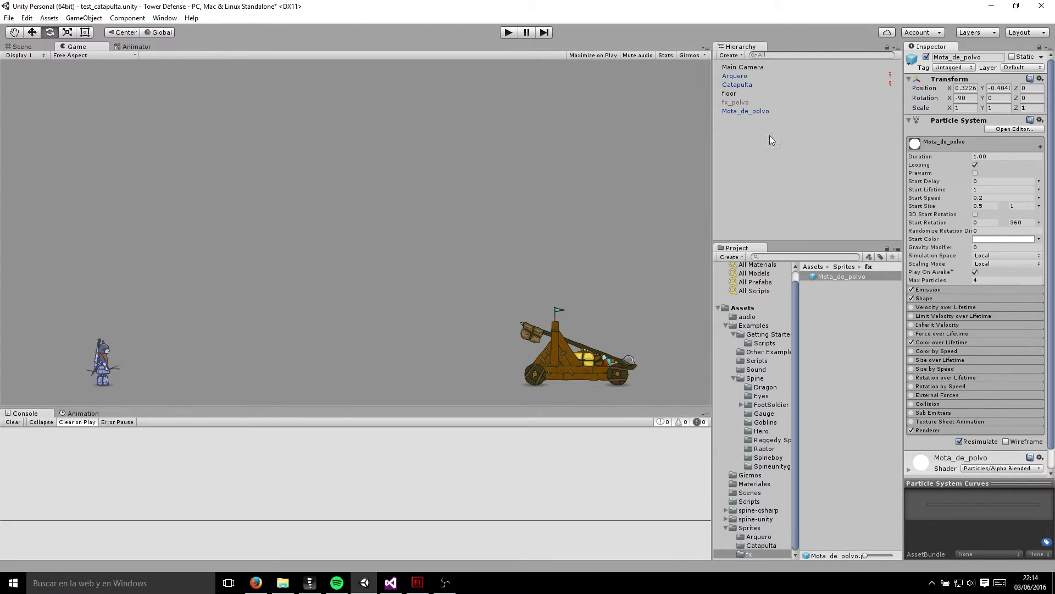
Step: Assign the Mota_de_polvo material in the particle Renderer
click(751, 111)
scroll(967, 267, down, 3)
scroll(970, 272, down, 3)
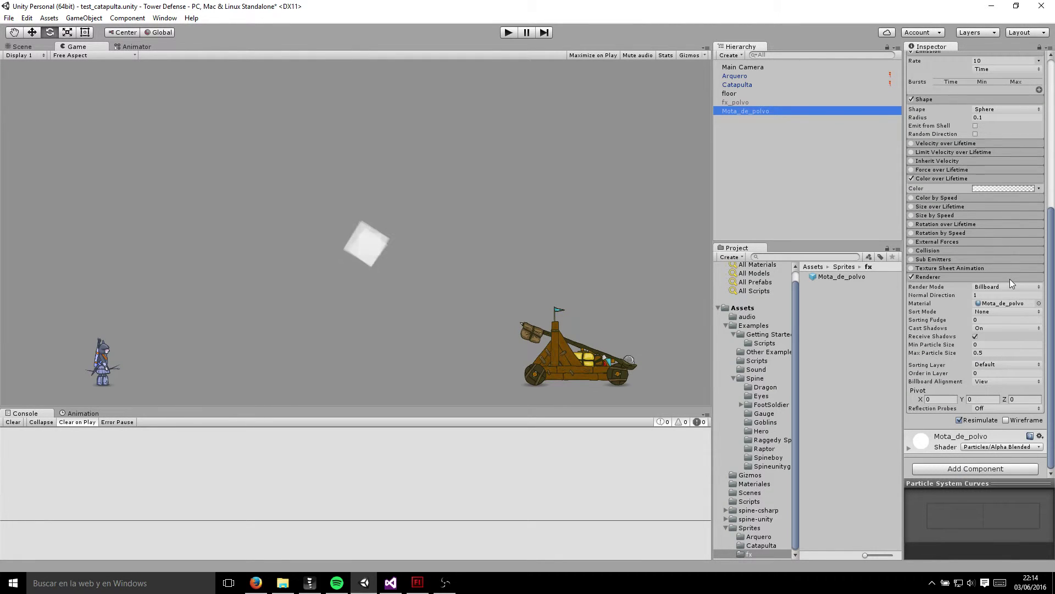
click(1039, 303)
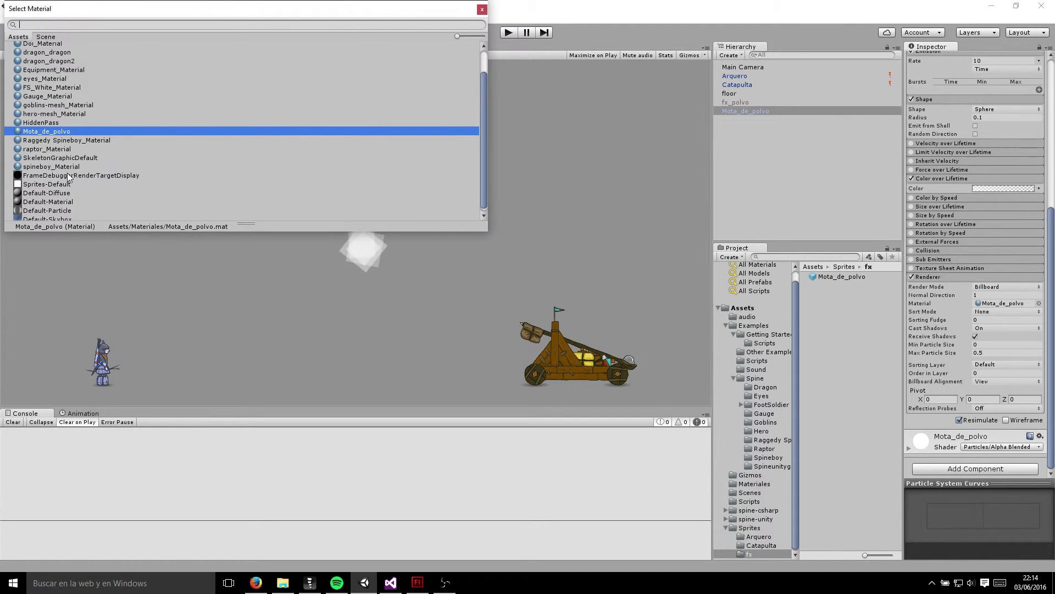
double_click(39, 131)
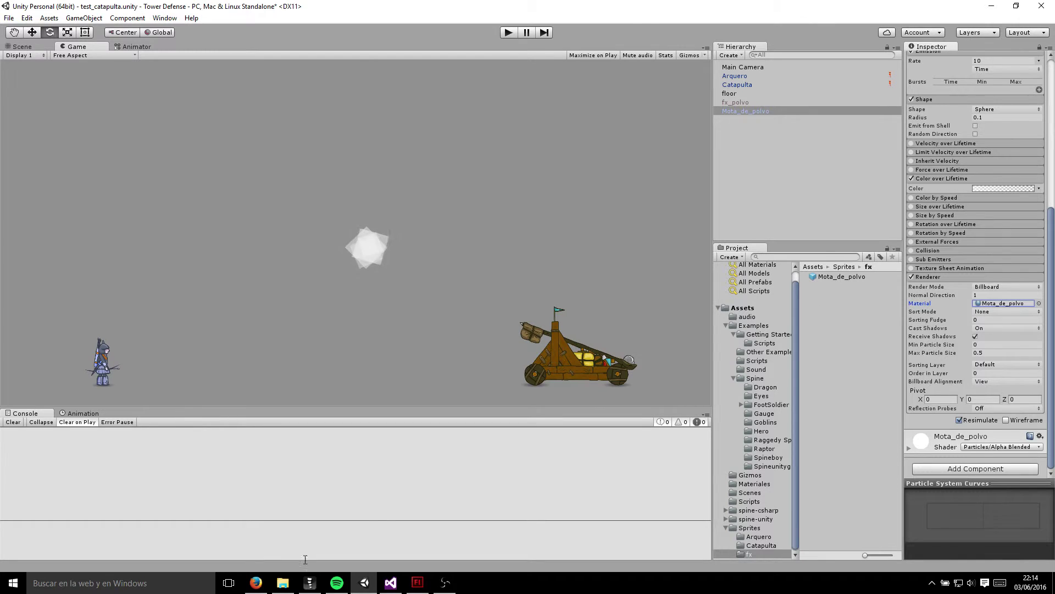
Step: Drag mota_de_polvo.png from the Explorer fx folder into Unity's fx folder and select it
mouse_move(283, 583)
click(284, 528)
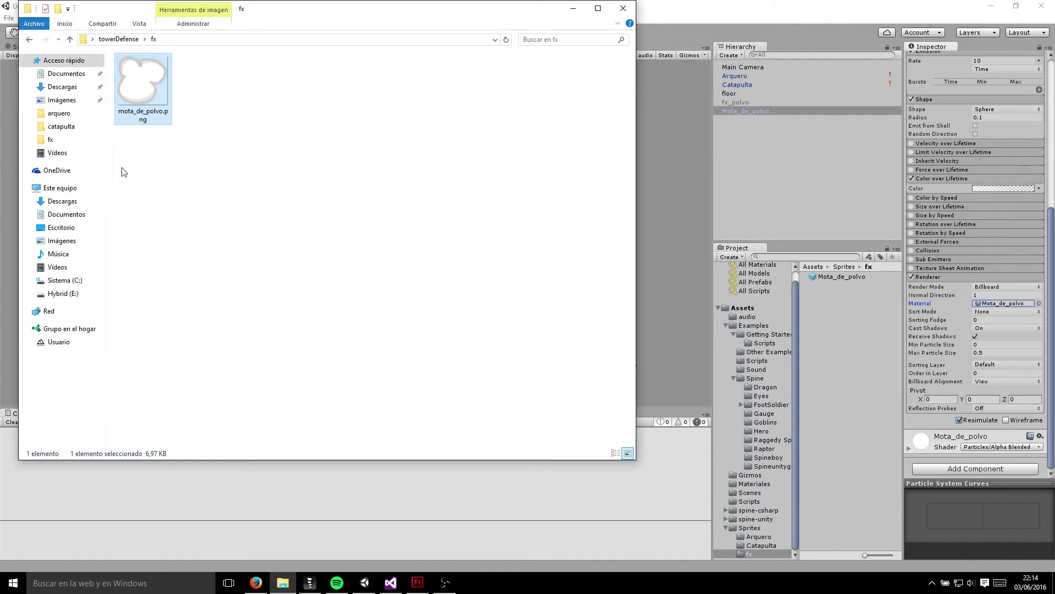
drag(141, 92, 832, 336)
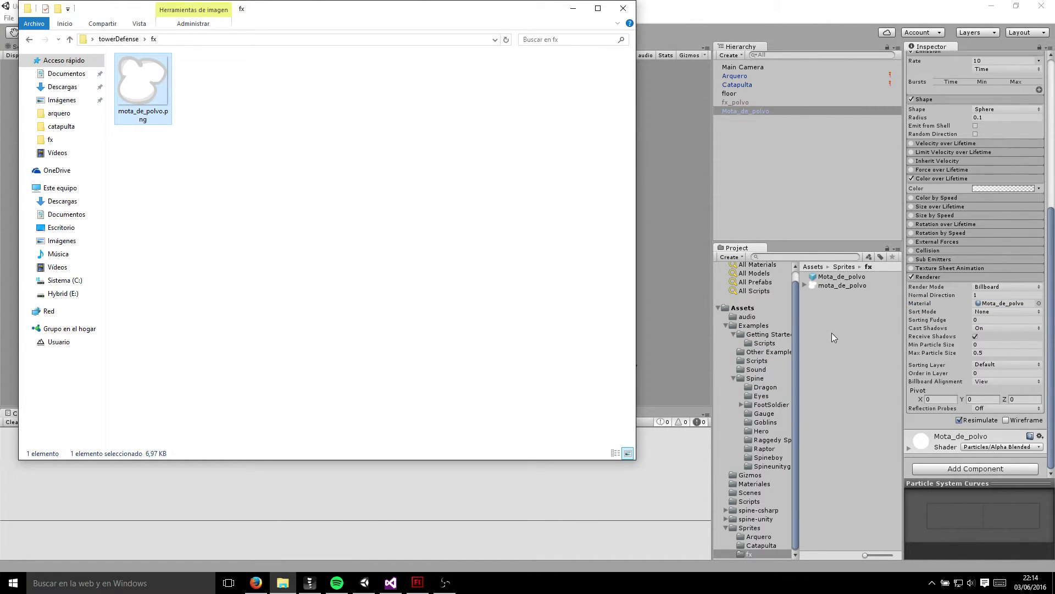
click(835, 483)
click(843, 286)
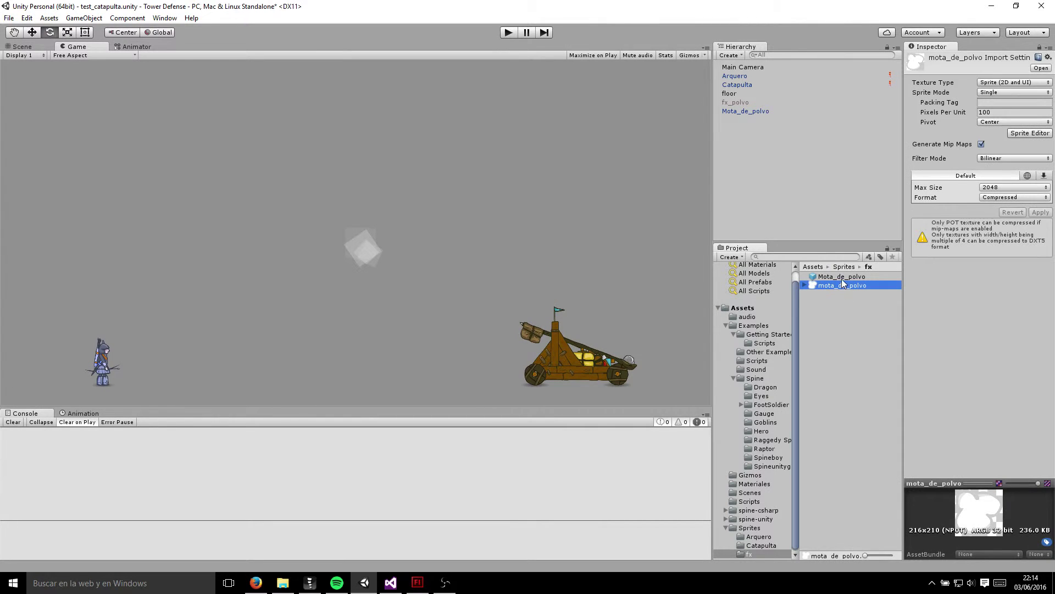
Step: Set the Mota_de_polvo material's Particle Texture to mota_de_polvo
click(760, 484)
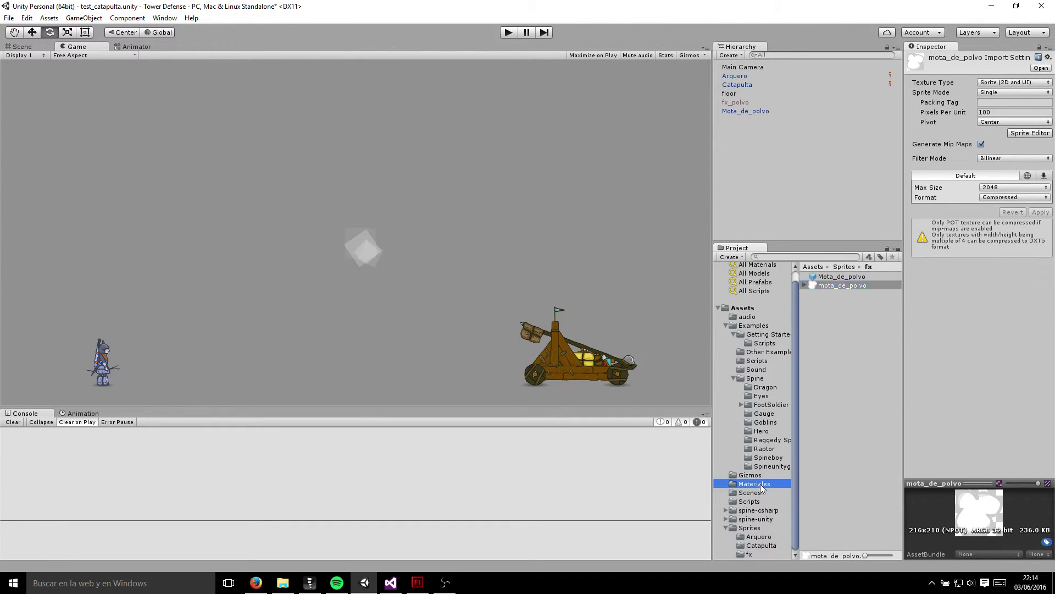
click(844, 277)
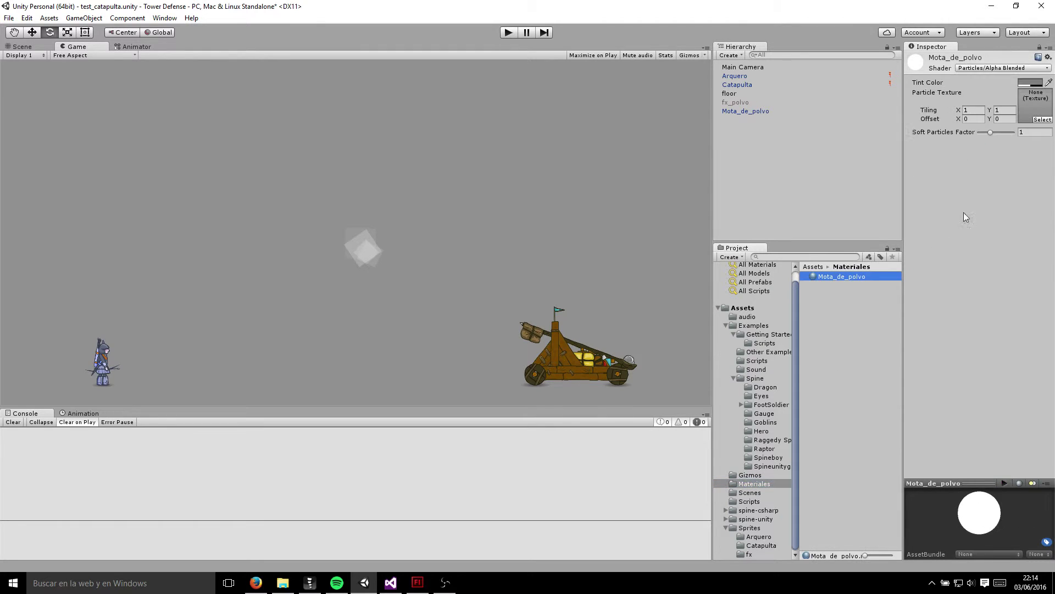
click(1043, 120)
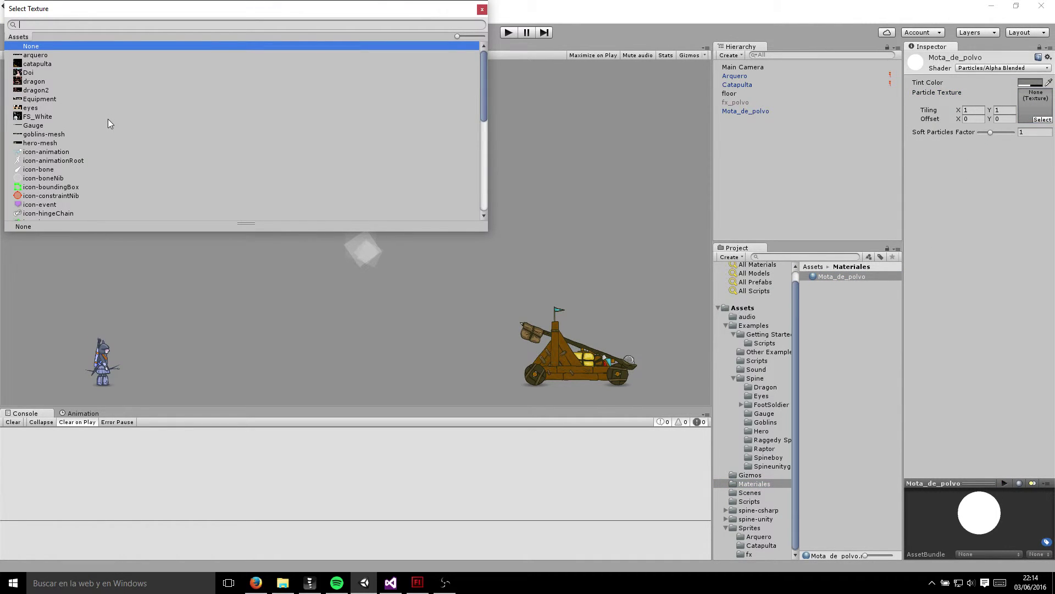
scroll(62, 172, down, 3)
scroll(55, 157, down, 2)
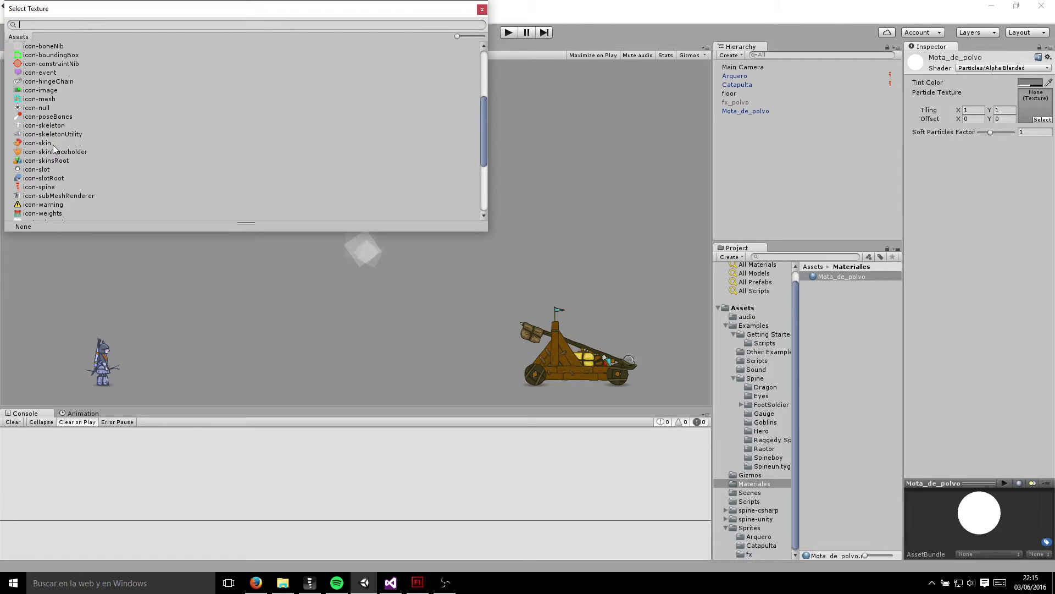
scroll(52, 144, down, 3)
scroll(58, 170, down, 2)
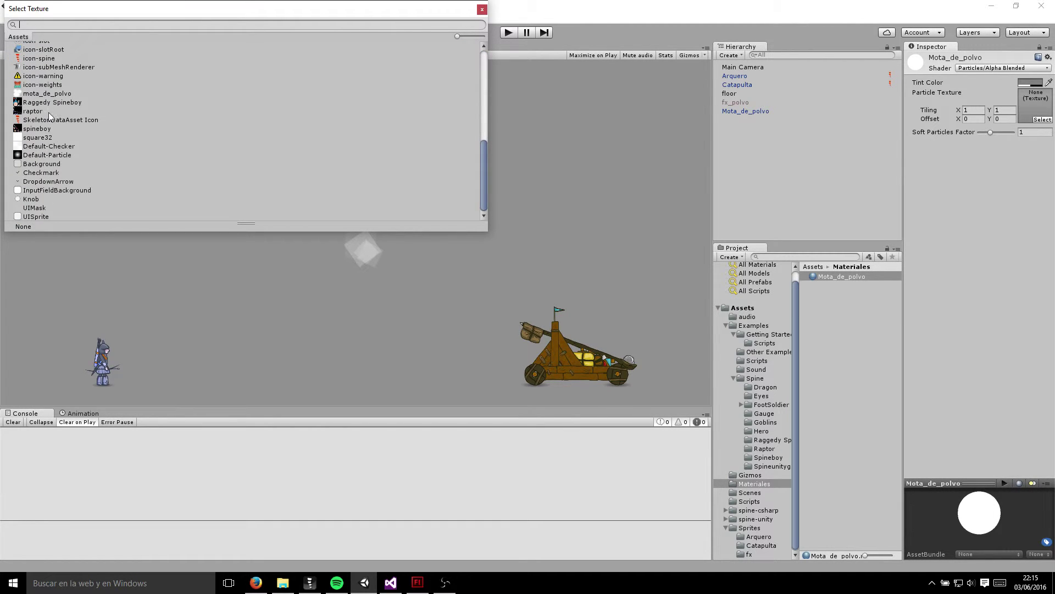
double_click(46, 95)
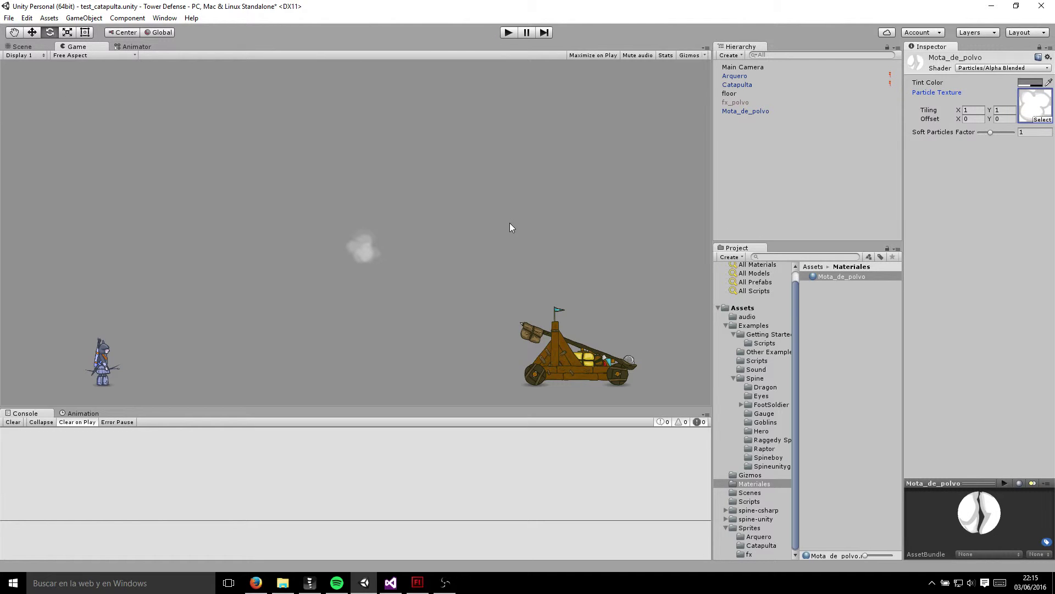
Step: Run and stop the game twice to check the dust puff, then select Mota_de_polvo
click(510, 32)
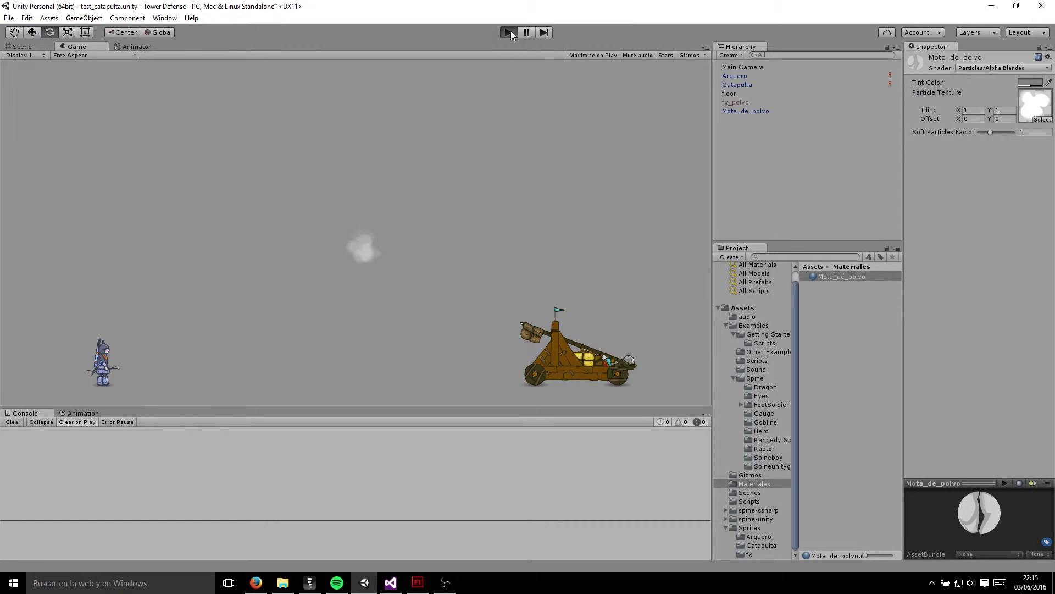
click(510, 32)
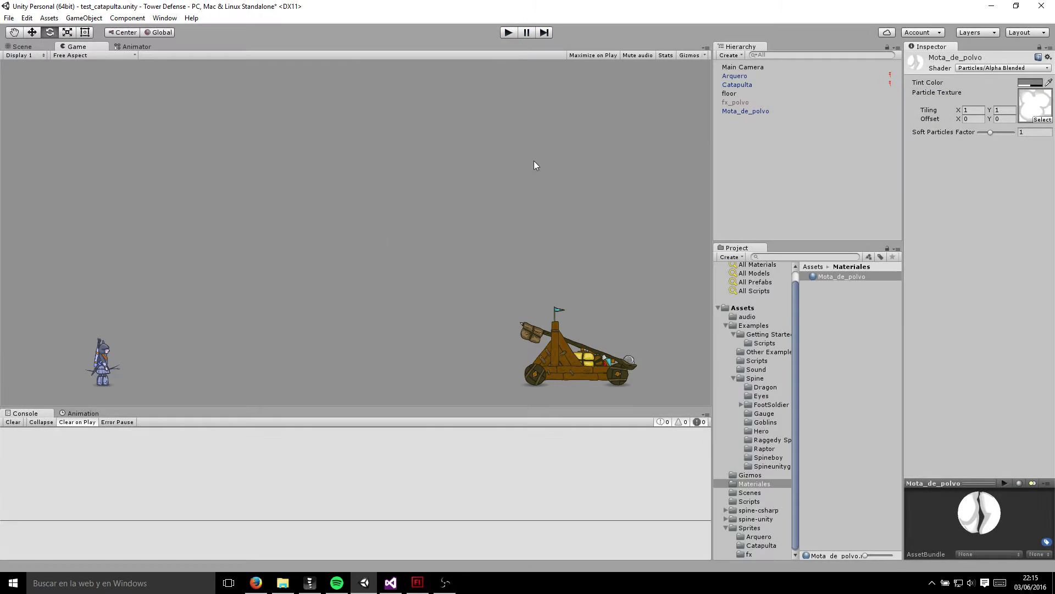
click(509, 32)
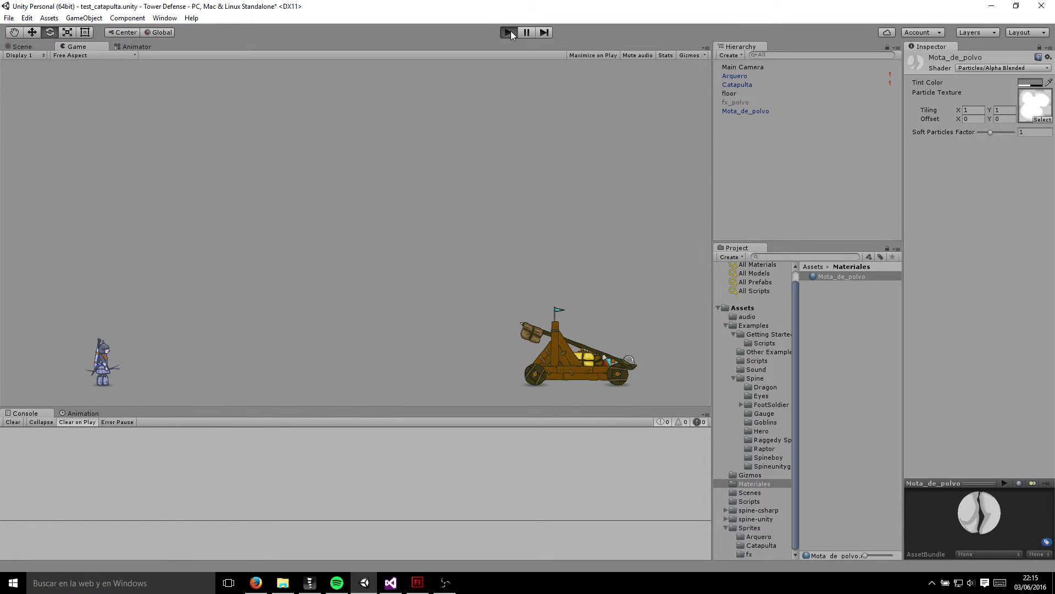
click(510, 32)
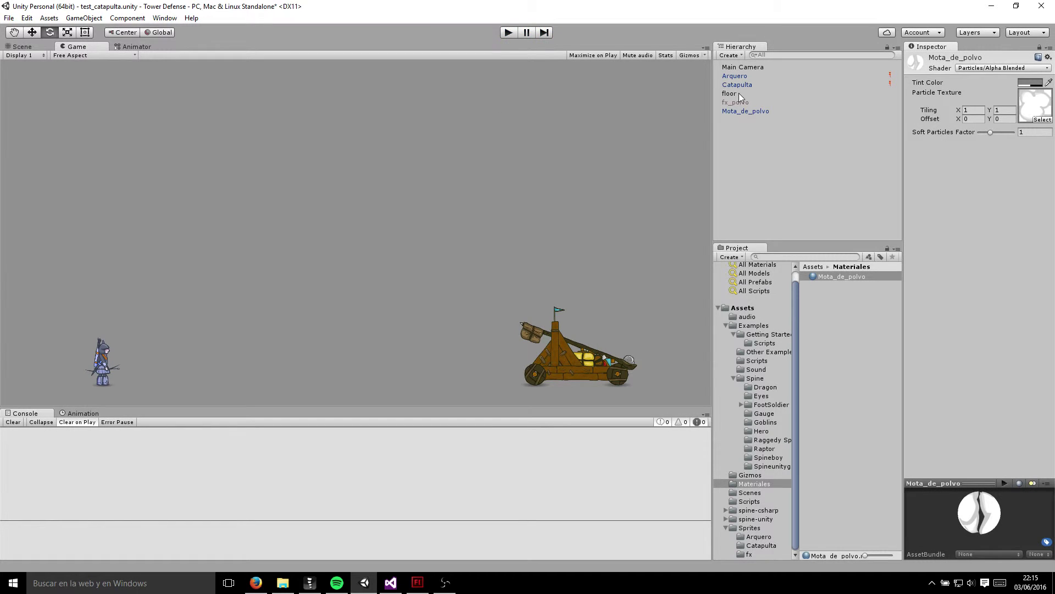
click(745, 111)
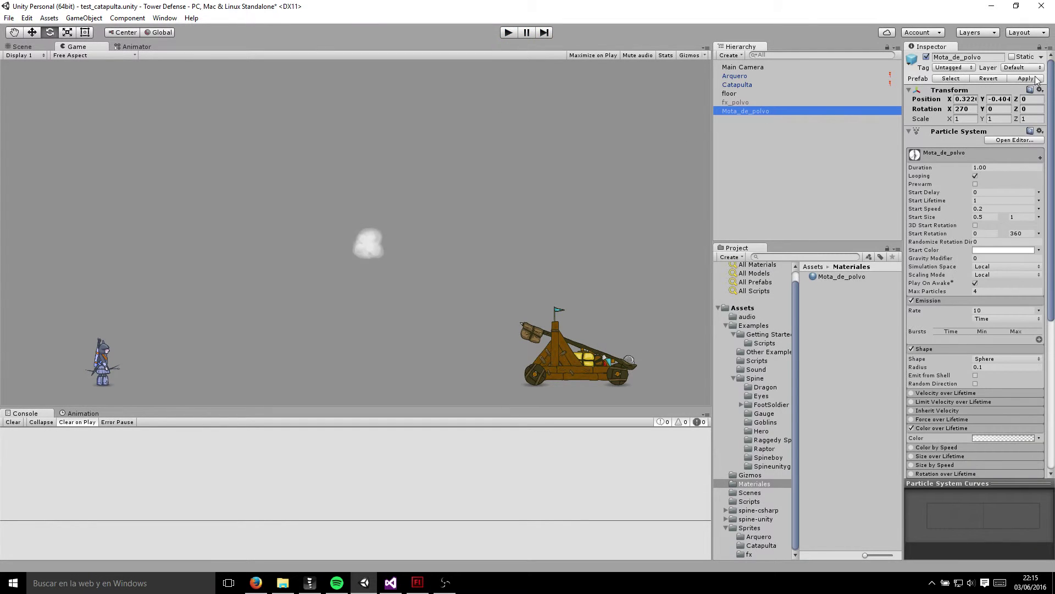
Step: Set Mota_de_polvo's Transform scale to 0.35 on X, Y and Z
click(973, 118)
text(0.1)
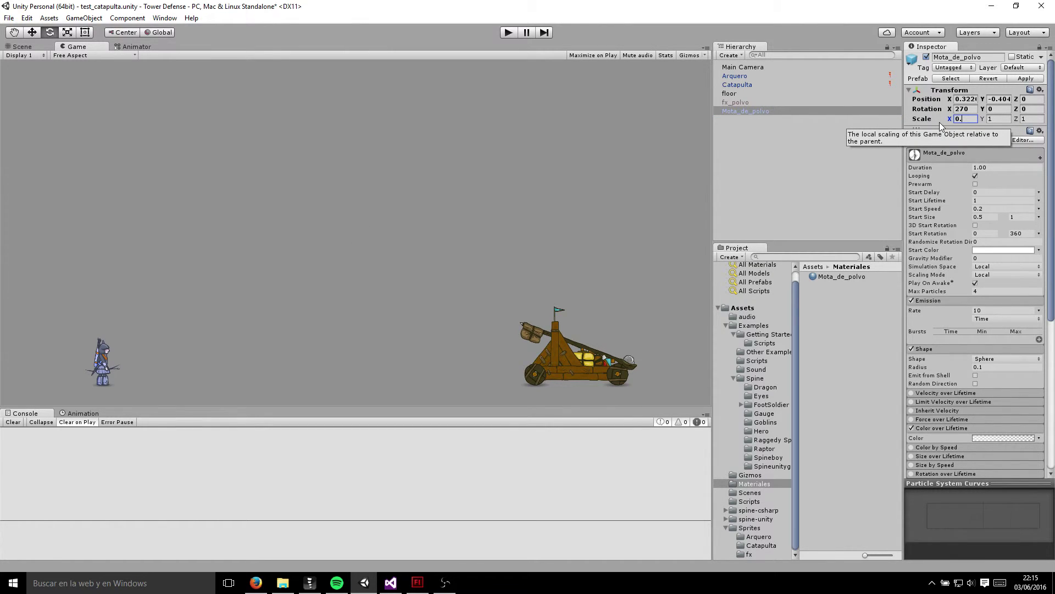
text(5)
key(Tab)
text(0.5)
key(Tab)
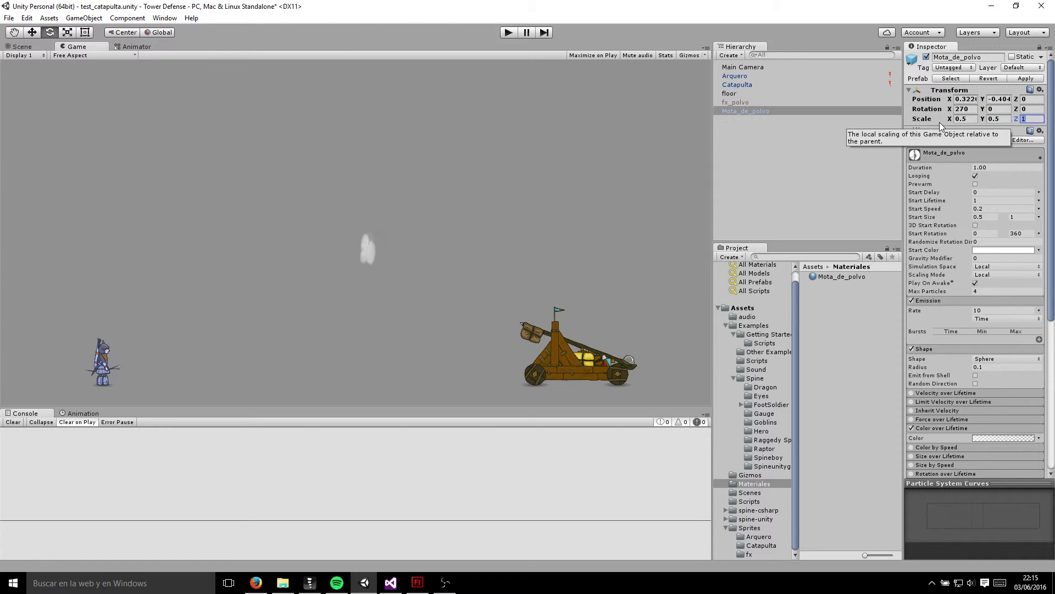
text(0.5)
click(976, 119)
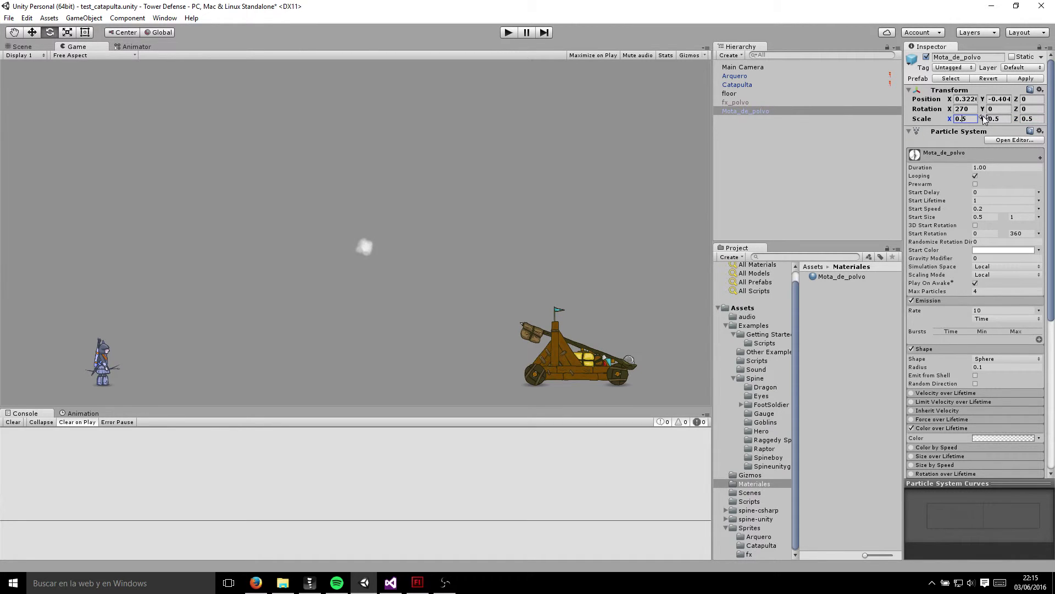
text(3)
click(996, 118)
text(0.35)
click(1028, 119)
text(0.35)
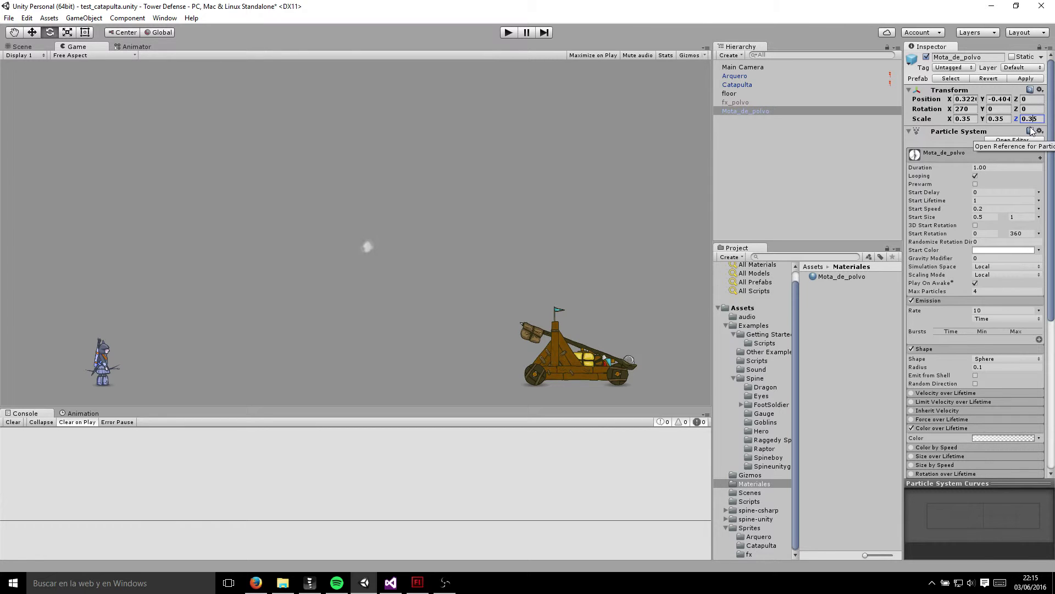
Step: Apply the scale change to the prefab and test it in Play mode
click(749, 112)
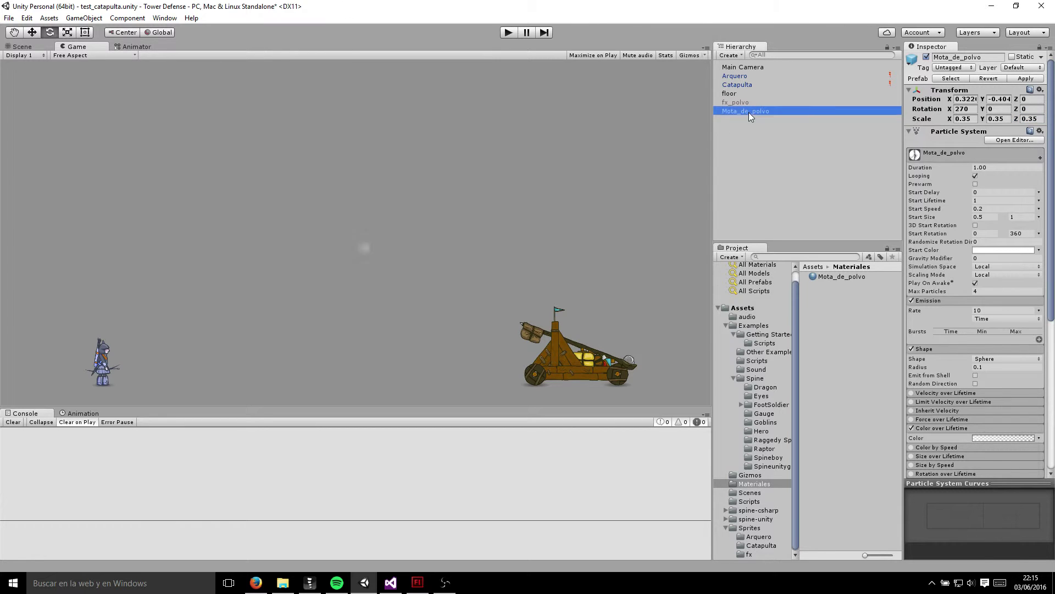
click(1026, 78)
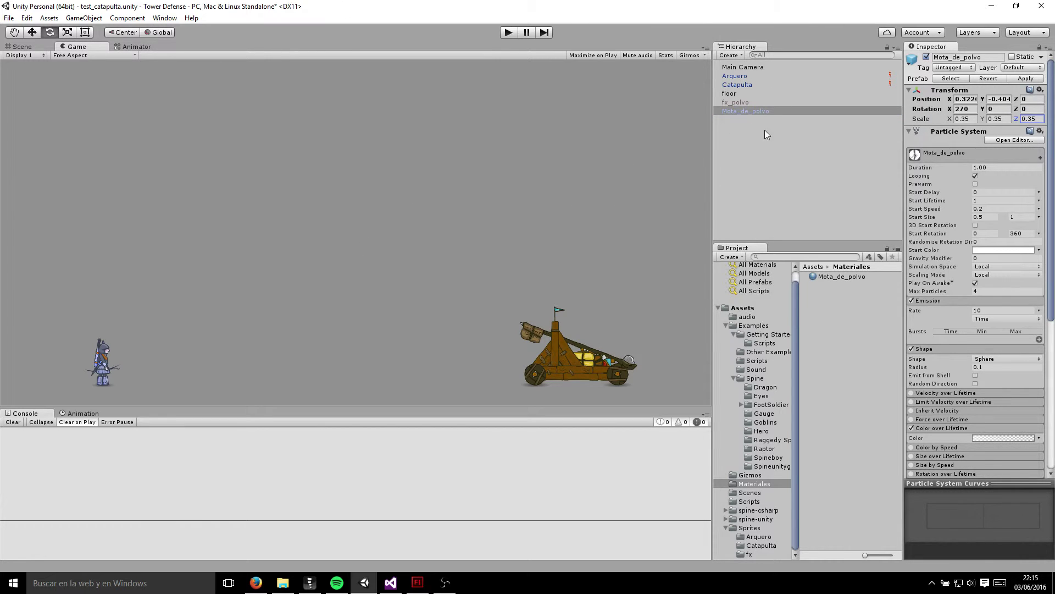
click(509, 33)
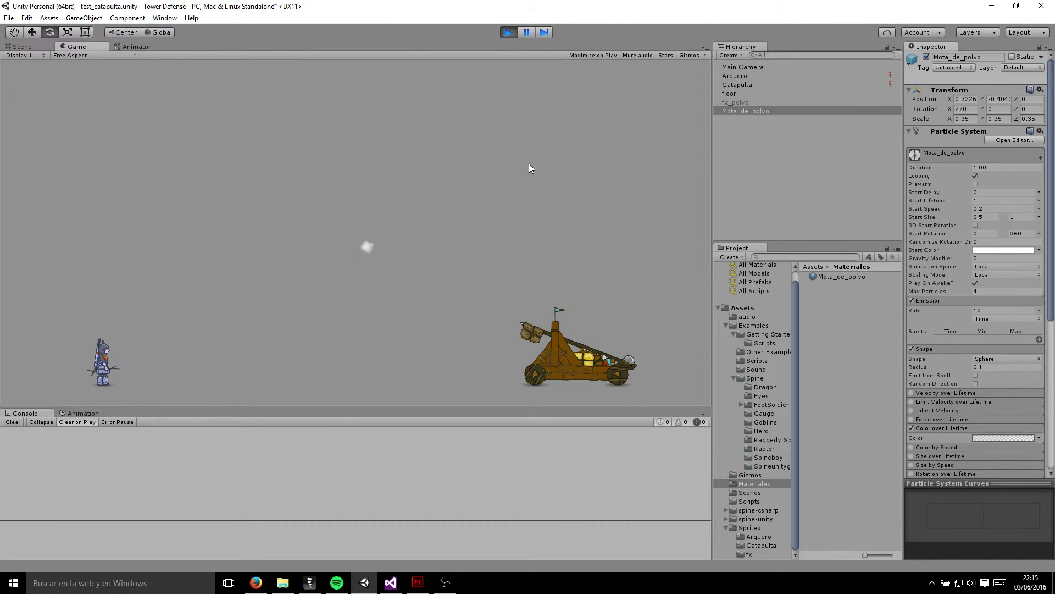
click(516, 34)
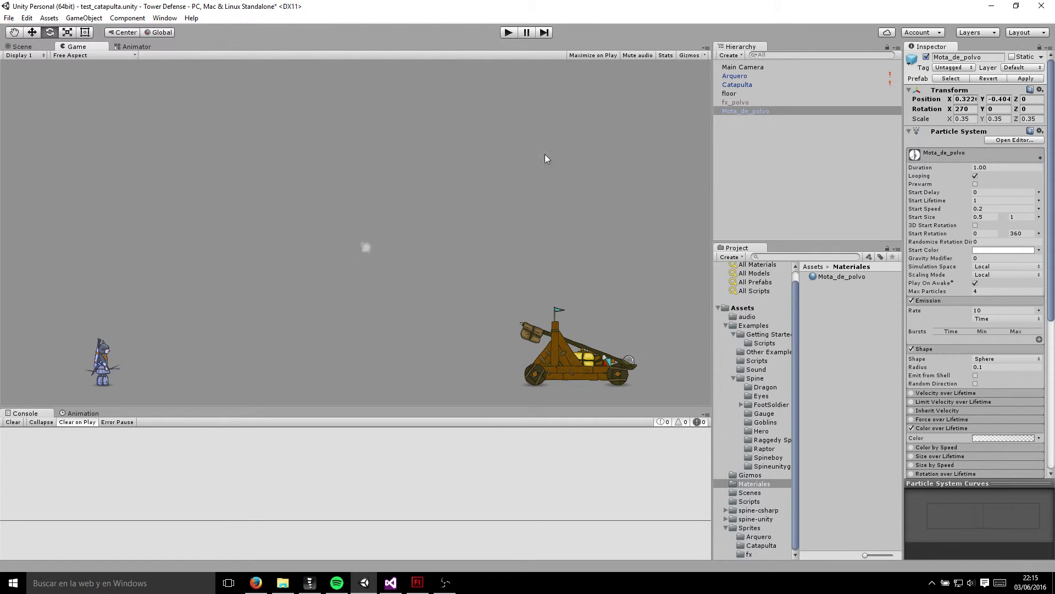
Step: Deactivate the Mota_de_polvo object in the scene
click(927, 58)
click(926, 57)
click(927, 57)
key(alt+Tab)
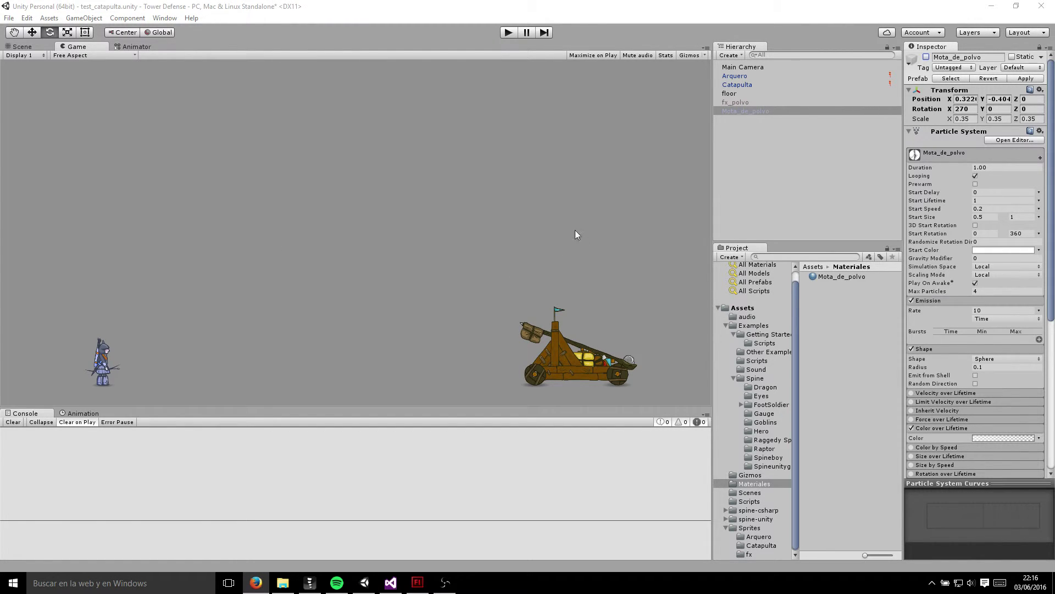
Step: Declare 'public GameObject mota_de_polvo;' in Bullet.cs, save, and add a line inside the Floor branch
click(391, 584)
click(248, 304)
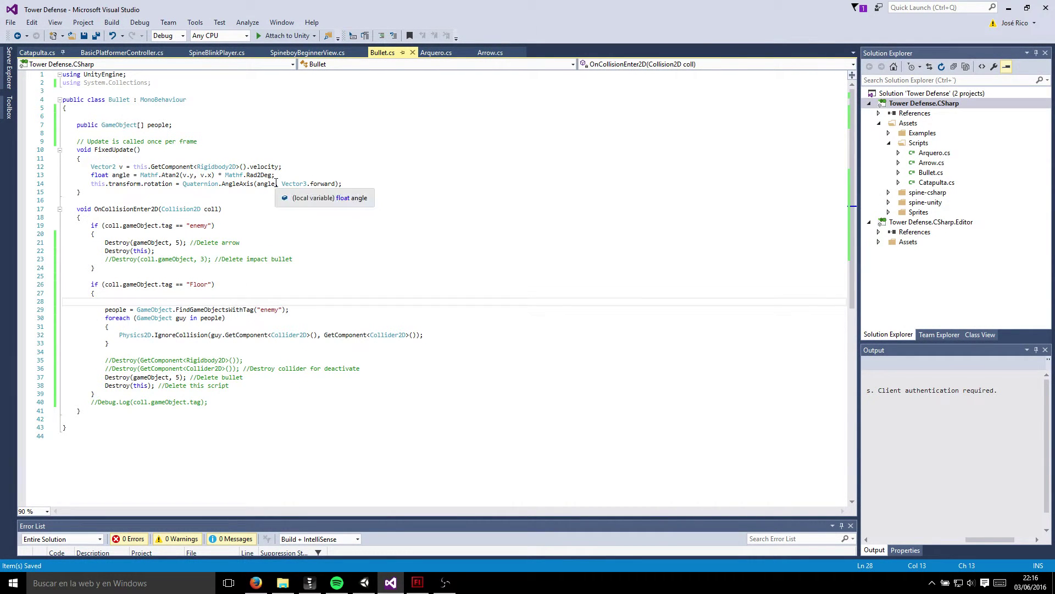
click(347, 183)
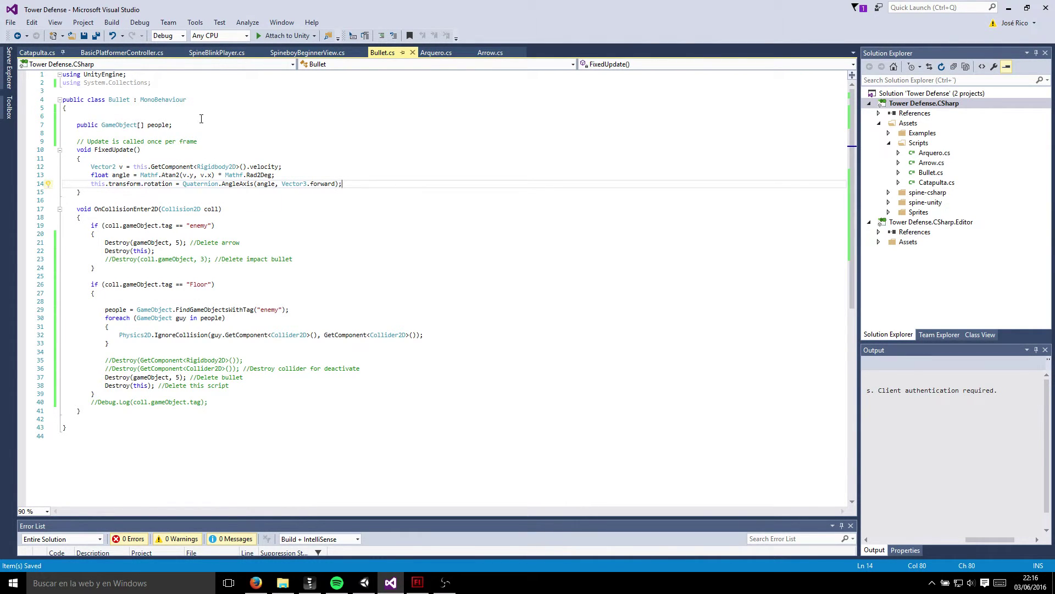
click(269, 127)
key(Return)
key(Return)
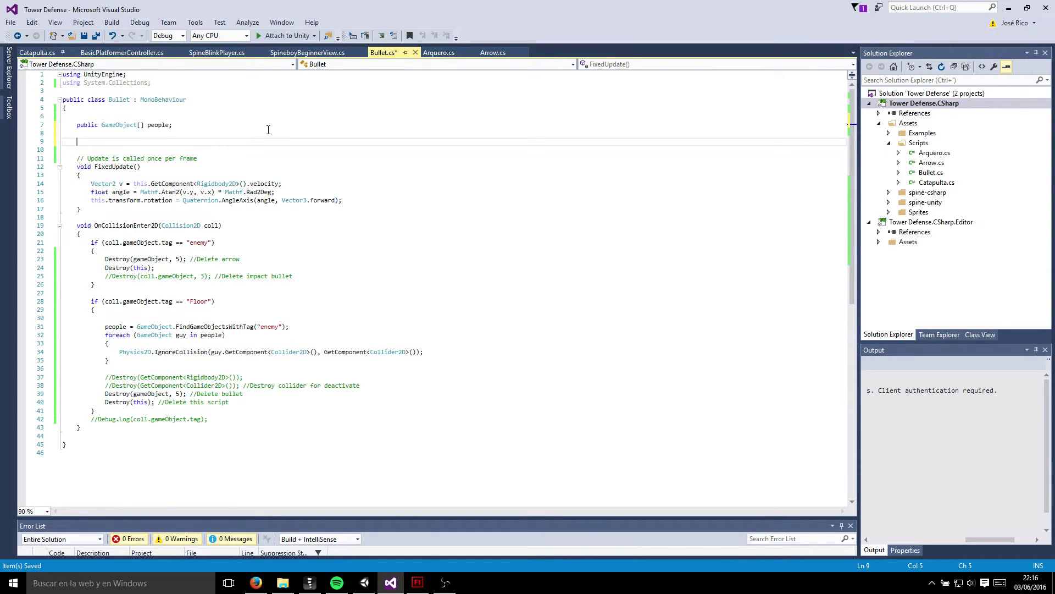
text(p)
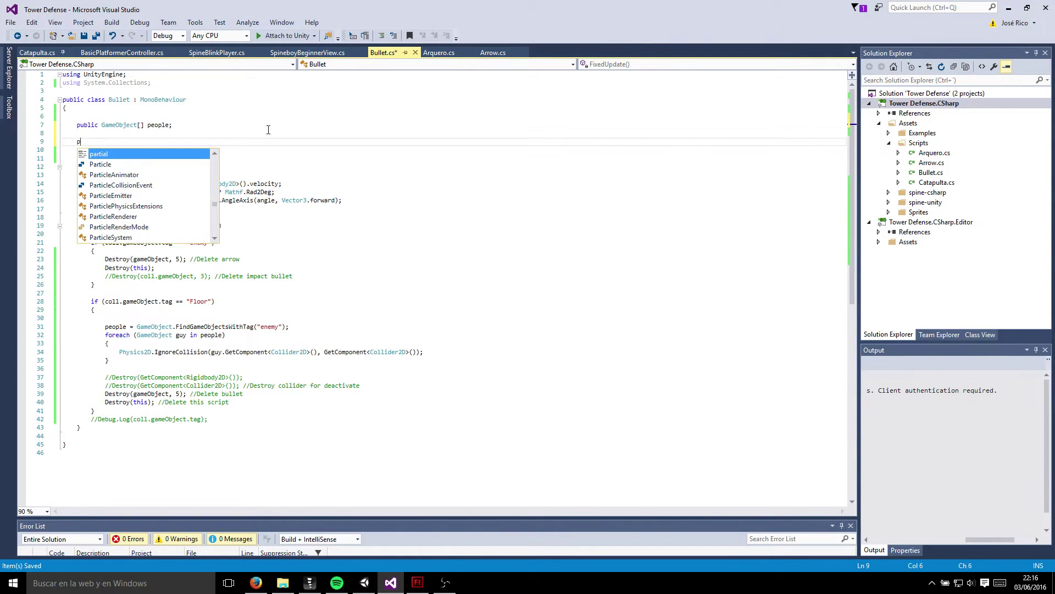
text(ublic)
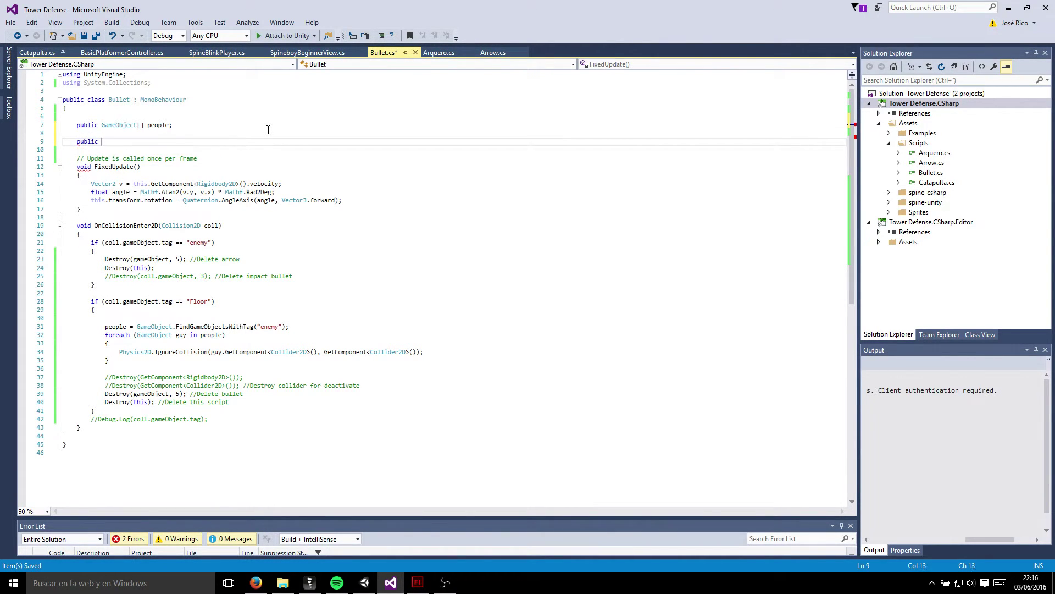
text( GameObject mota_de_po)
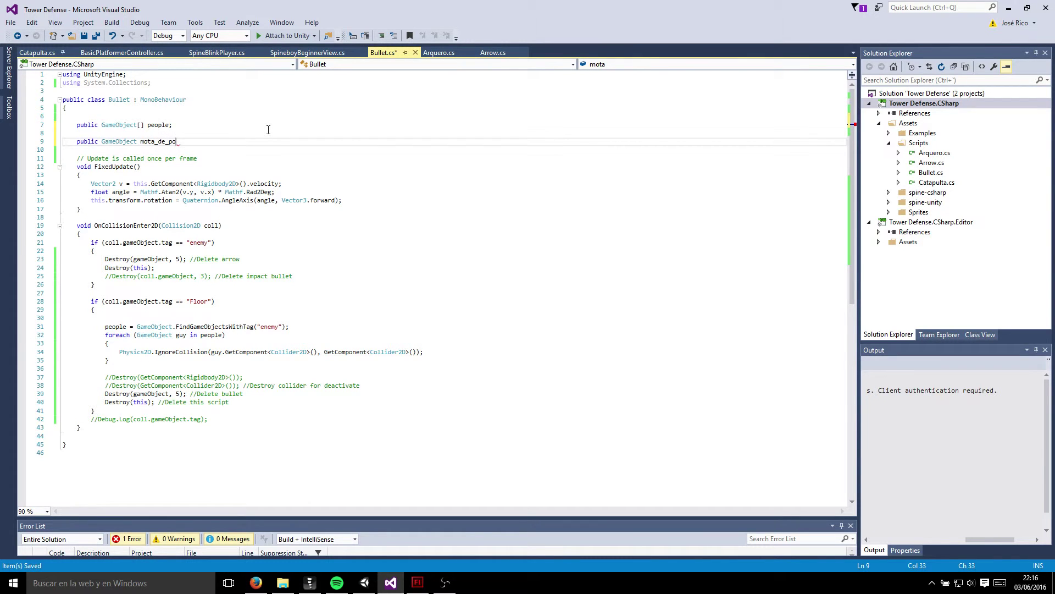
text(lvo;)
key(ctrl+s)
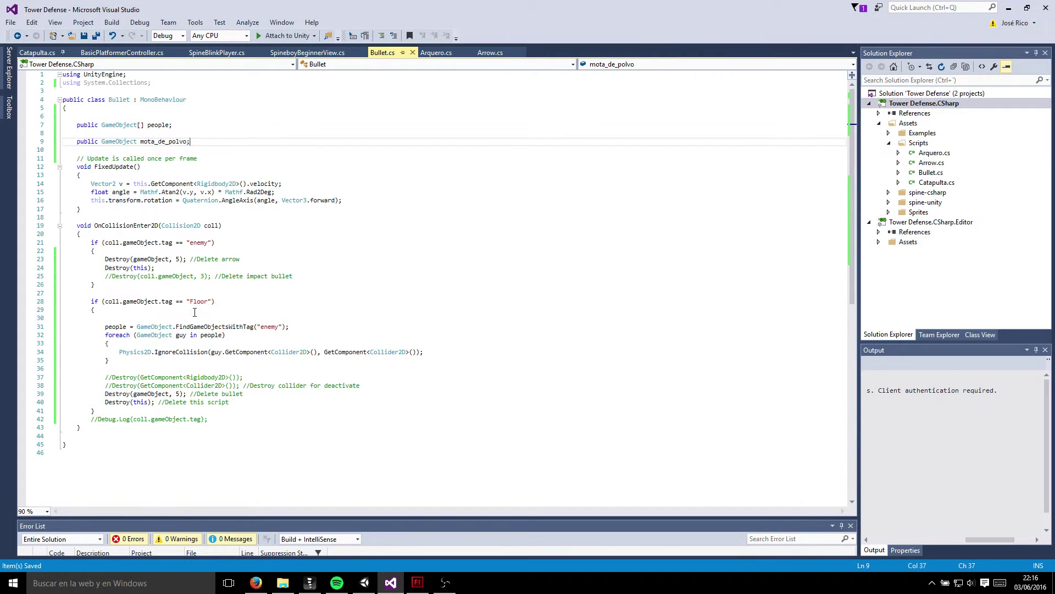
click(218, 313)
key(Return)
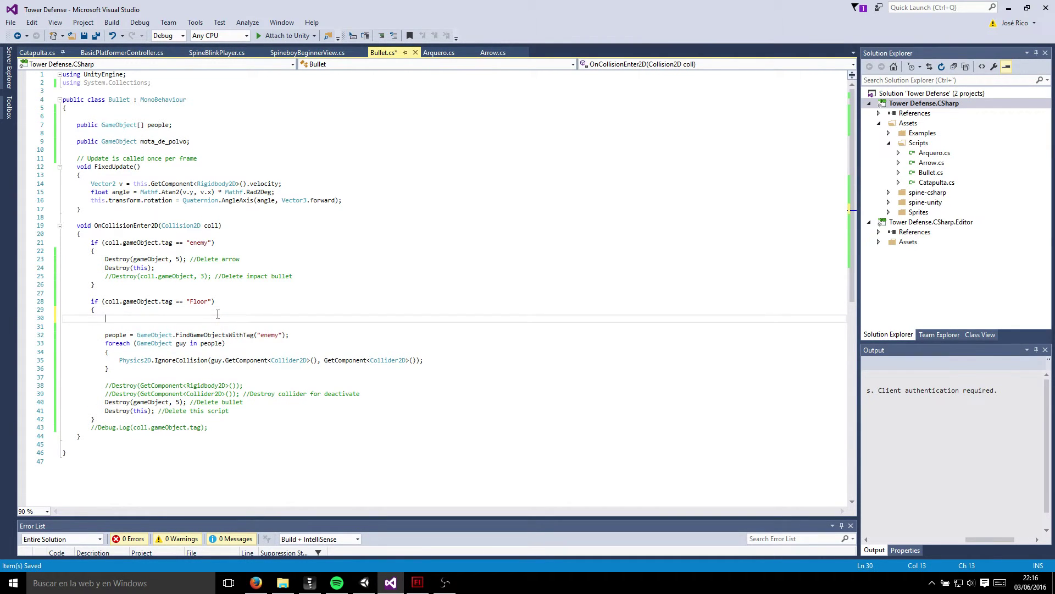
Step: On a new line in the Floor branch, write Instantiate(mota_de_polvo, transform.position
key(Return)
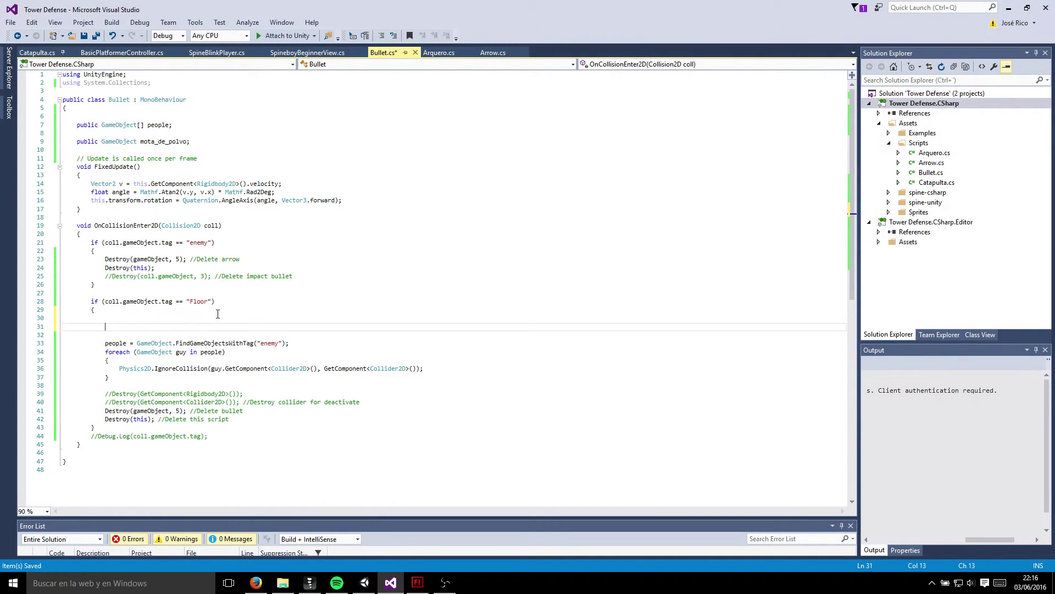
text(In)
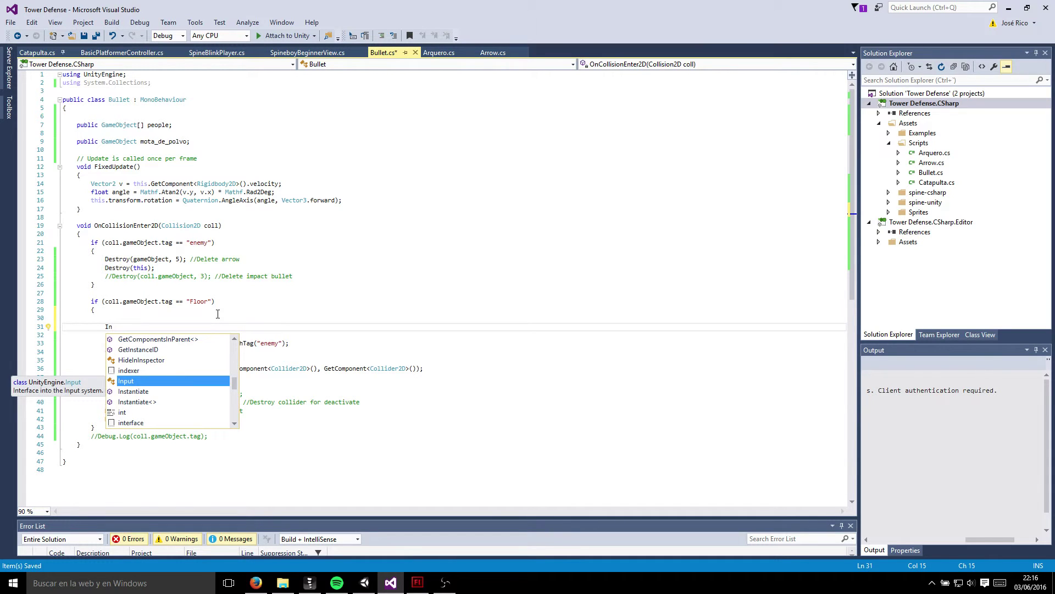
key(Down)
key(Tab)
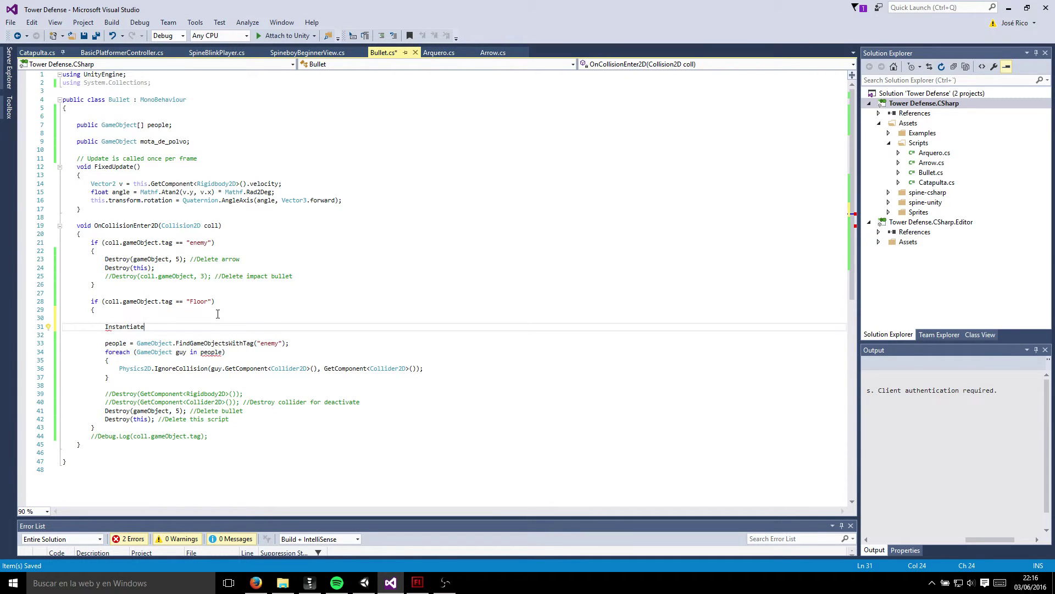
text(()
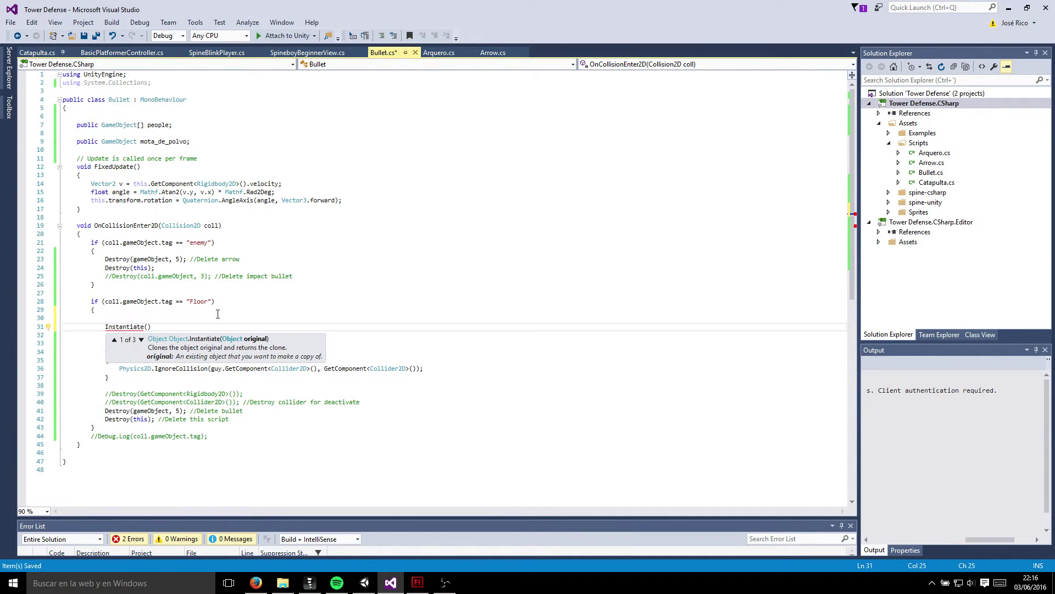
text(mota)
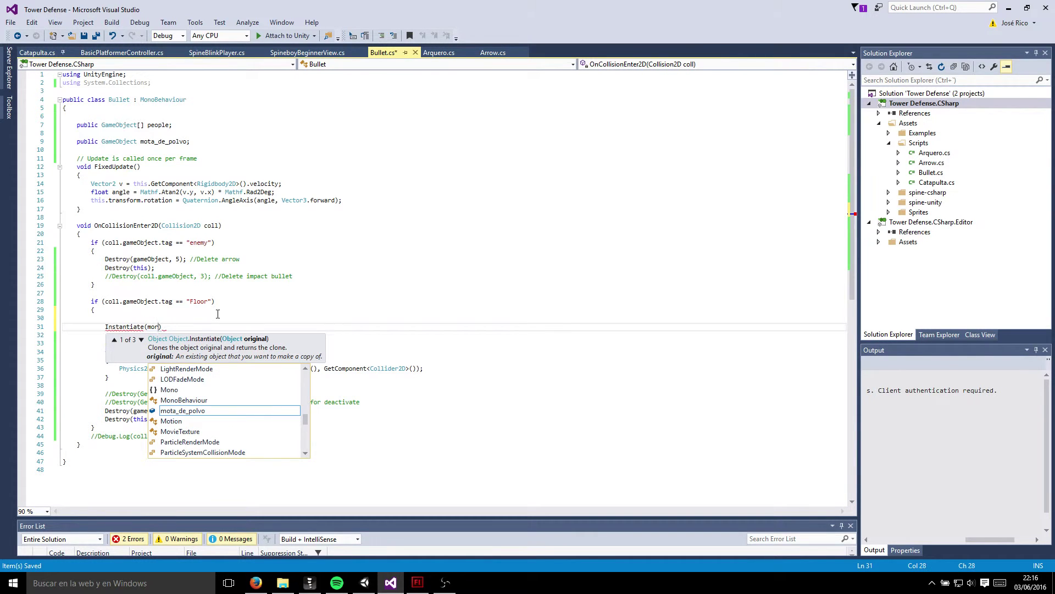
text(_de_)
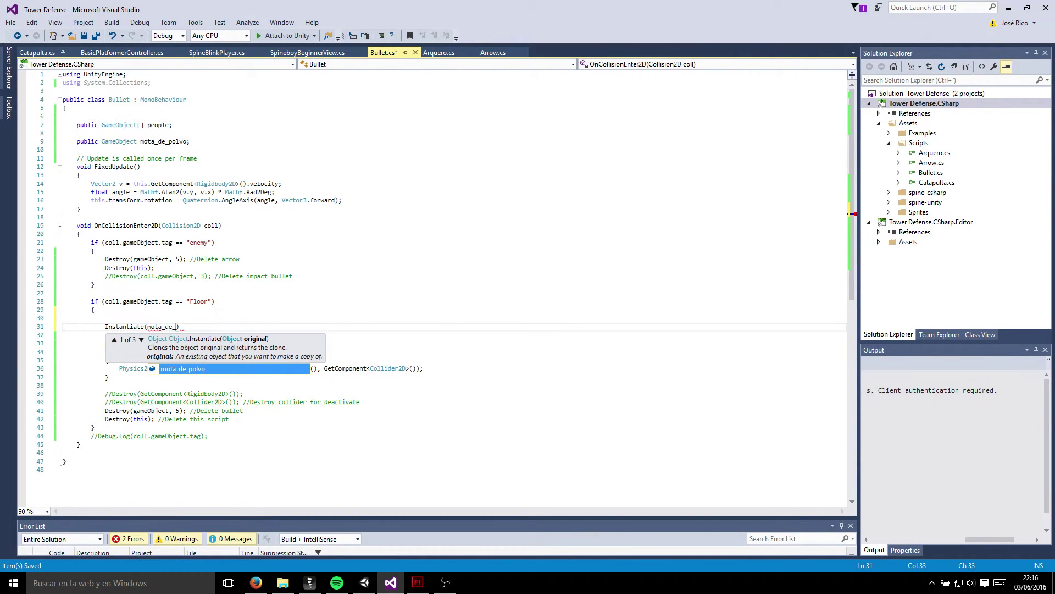
text(polbvo)
key(BackSpace)
key(BackSpace)
text(vo, t)
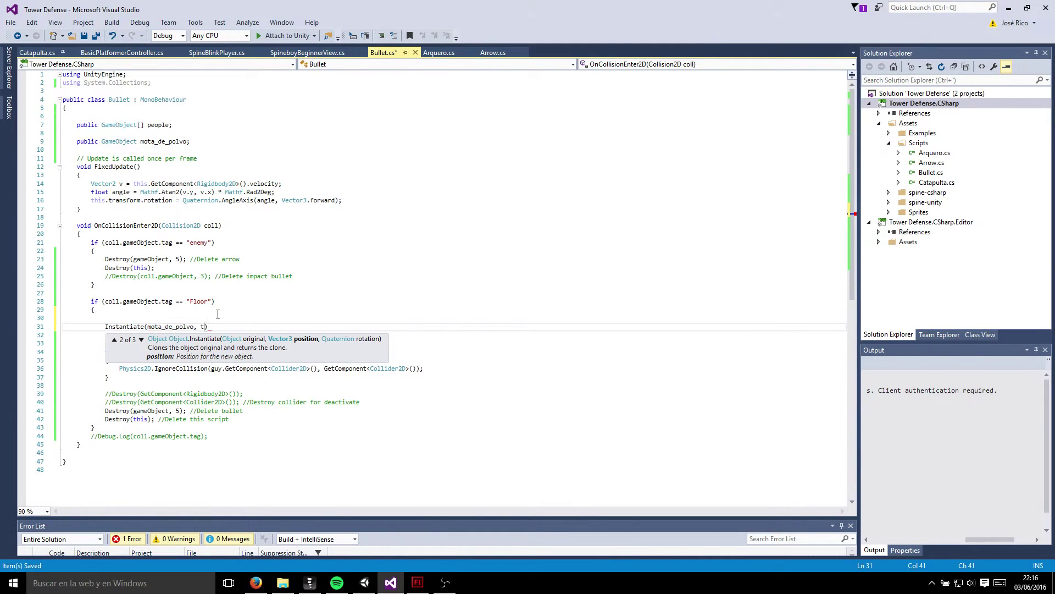
text(rans)
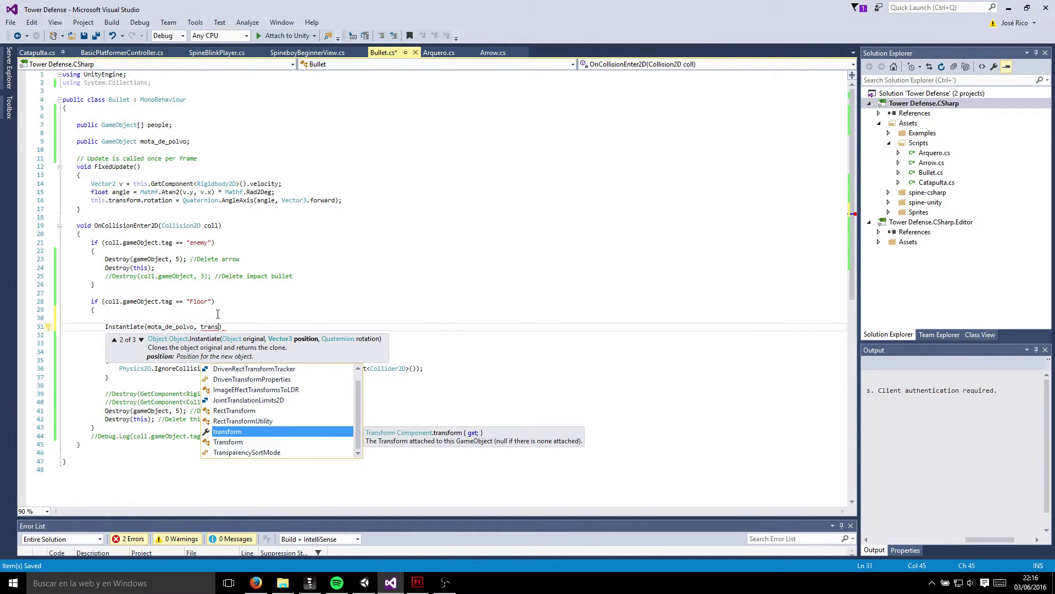
key(Tab)
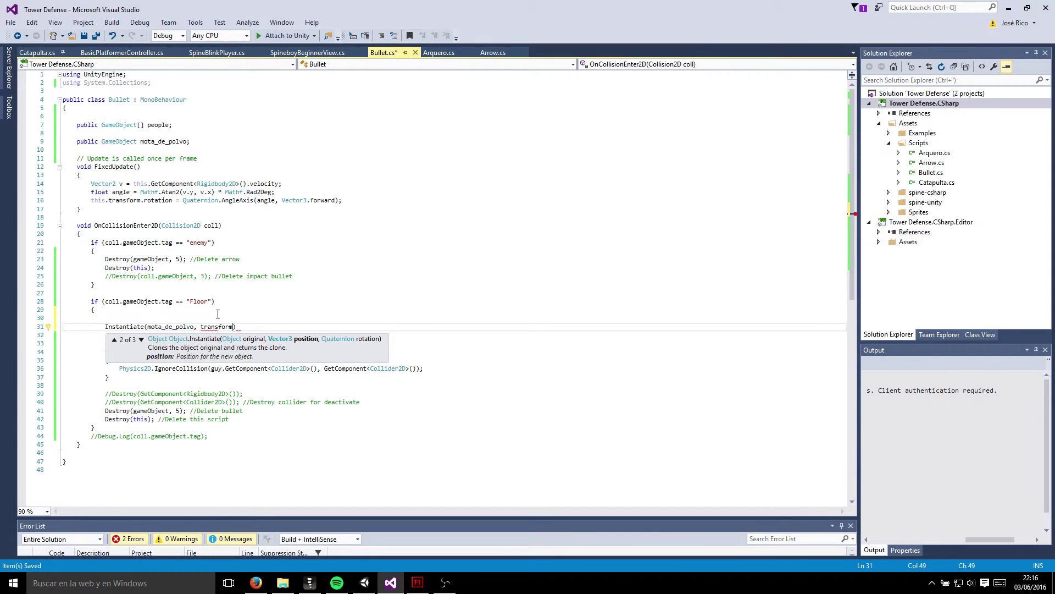
text(.pos)
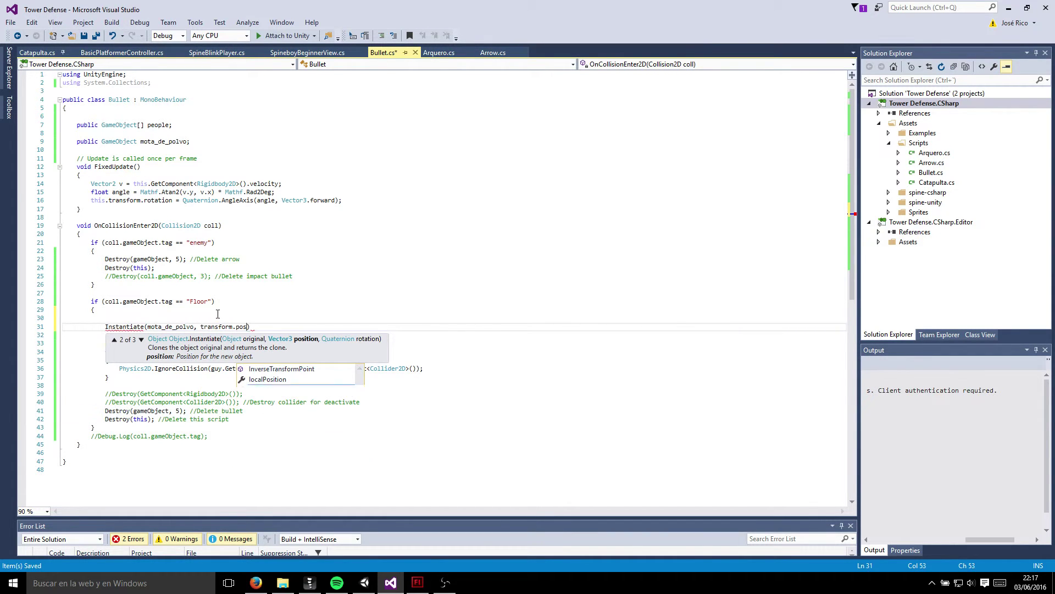
key(Tab)
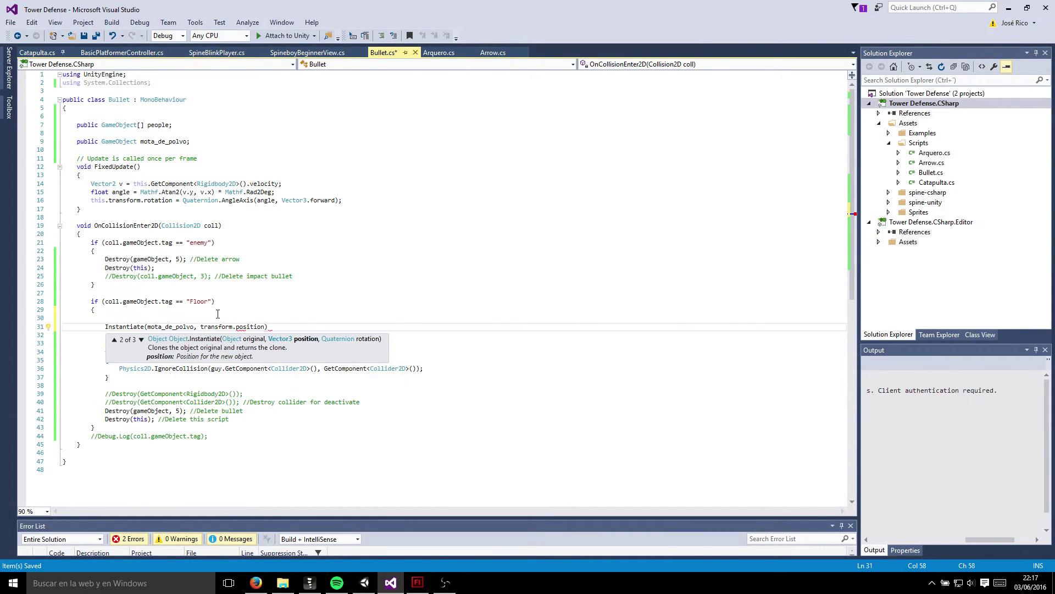
Step: Add Quaternion.identity as the rotation argument of the Instantiate call
text(, )
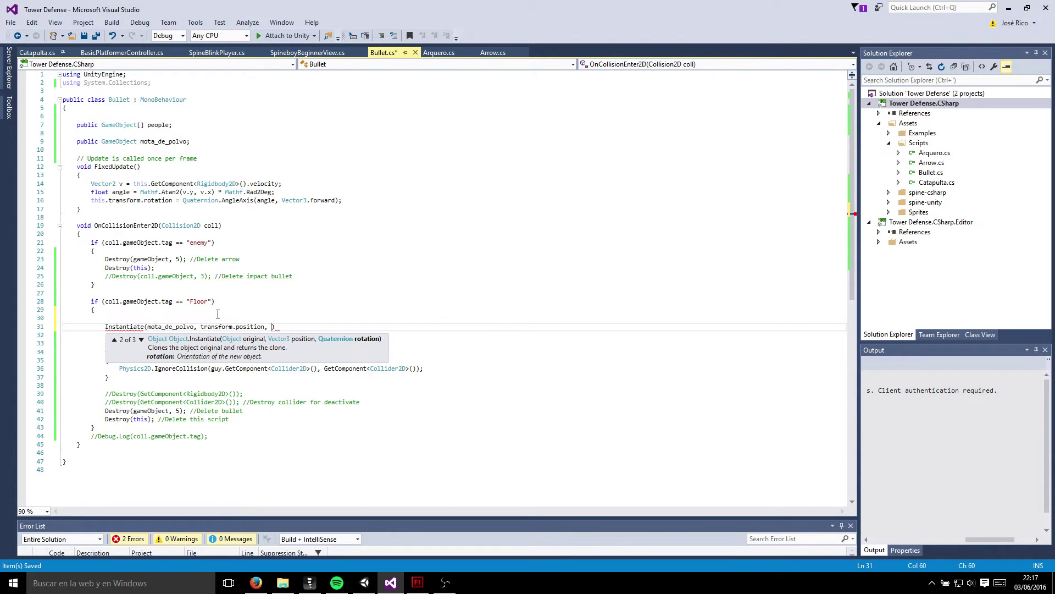
text(Q)
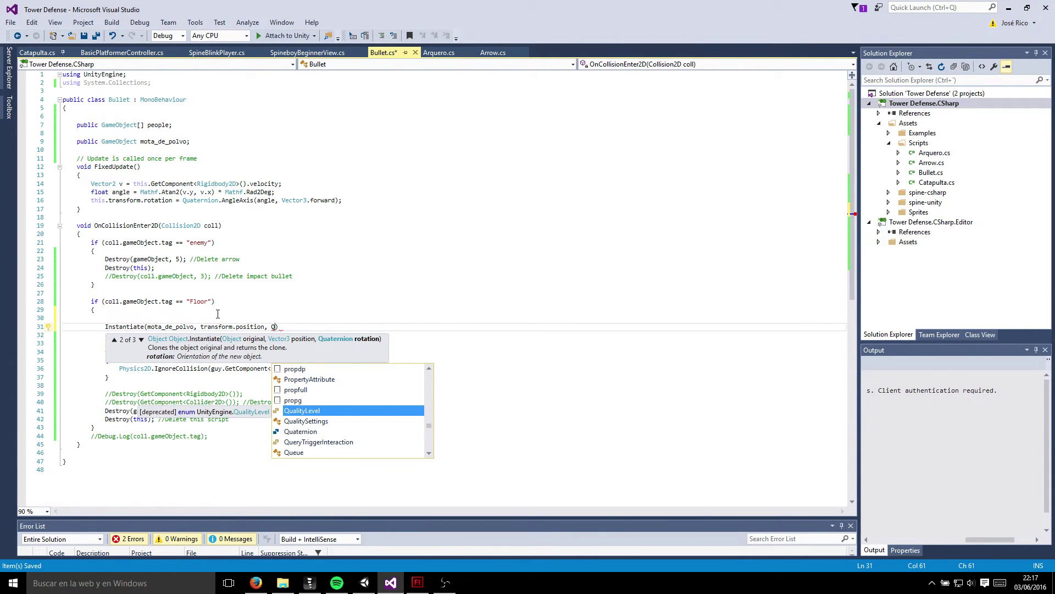
key(Up)
key(Up)
key(Up)
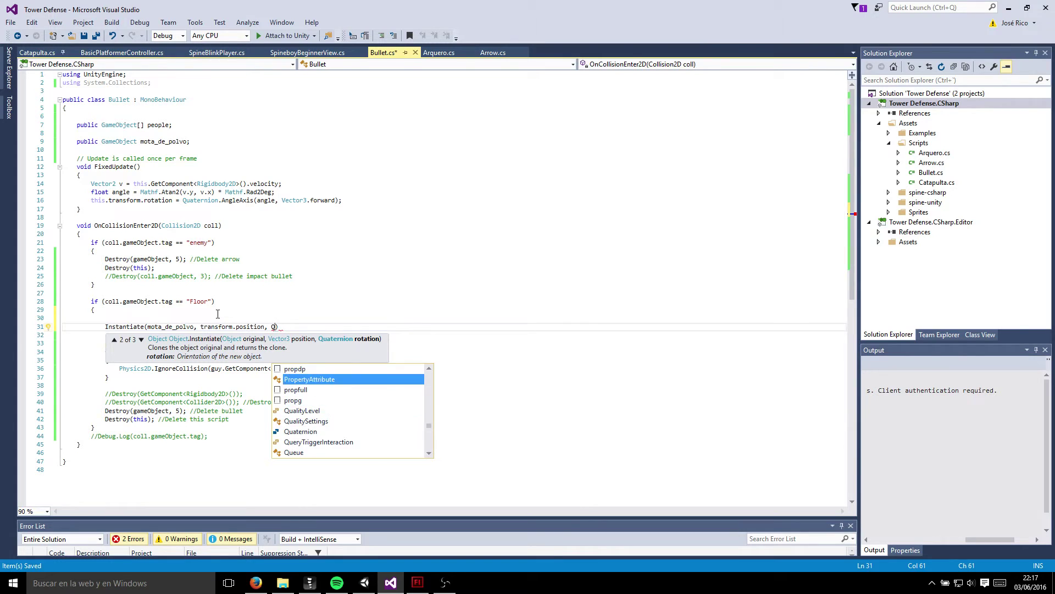
key(Up)
key(Down)
key(Down)
key(Down)
key(Down)
key(Down)
key(Down)
key(Down)
key(Down)
key(Down)
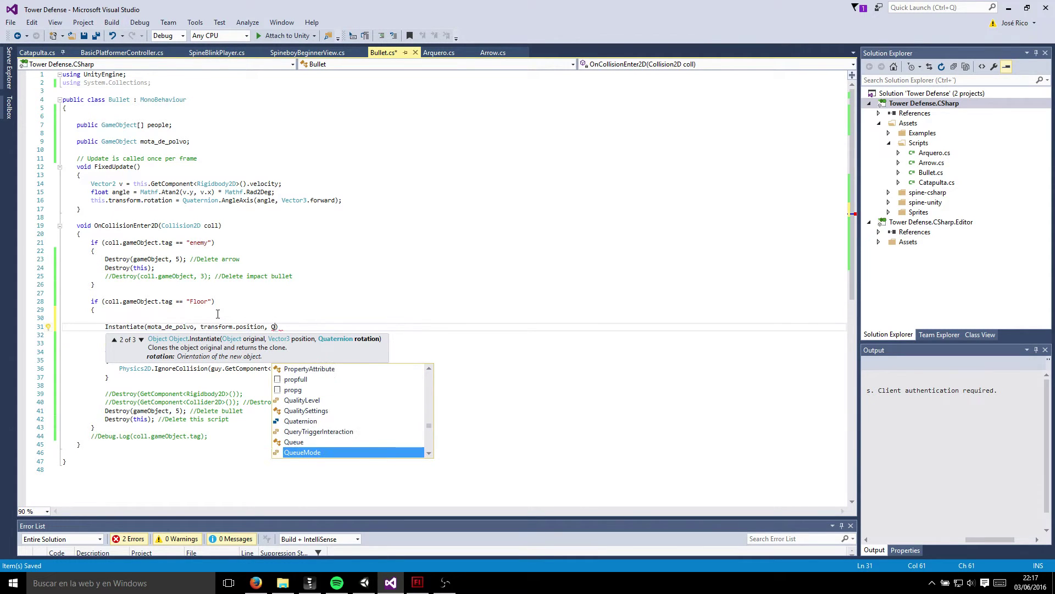
key(Up)
key(Up)
key(Up)
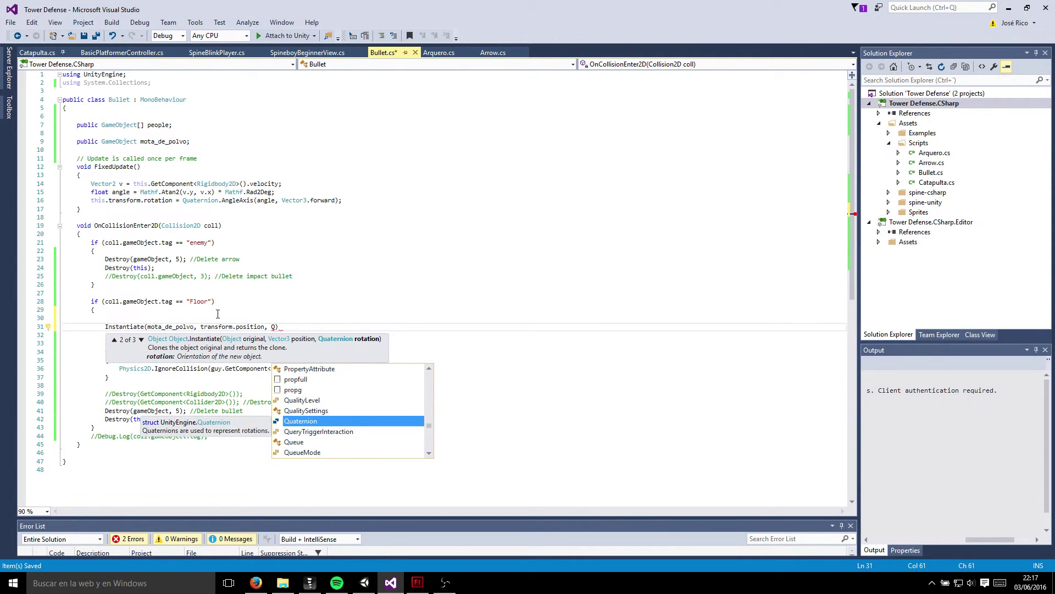
text(a)
key(BackSpace)
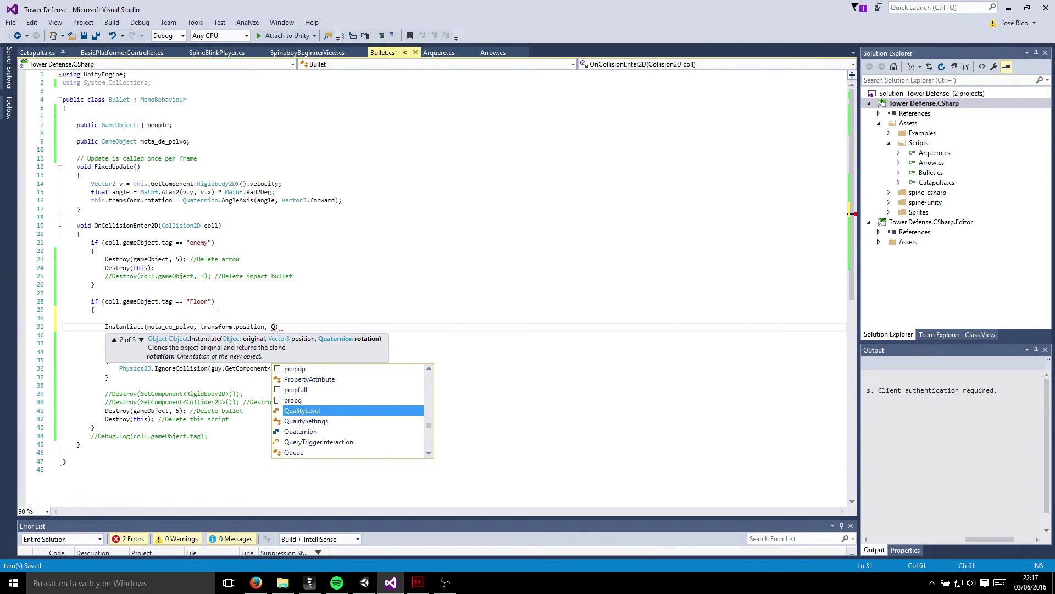
text(uater)
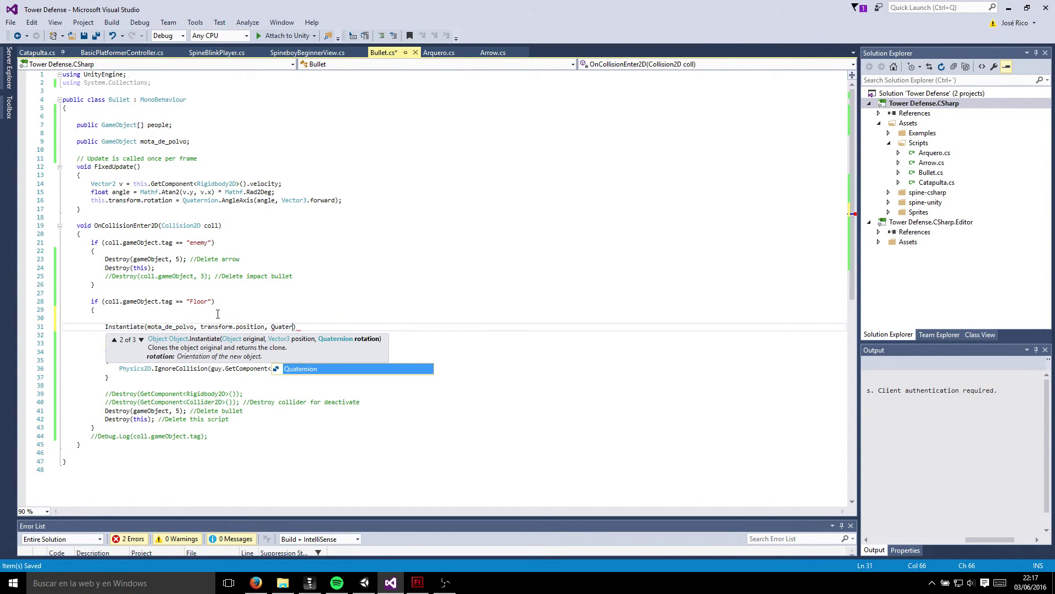
key(Tab)
text(.)
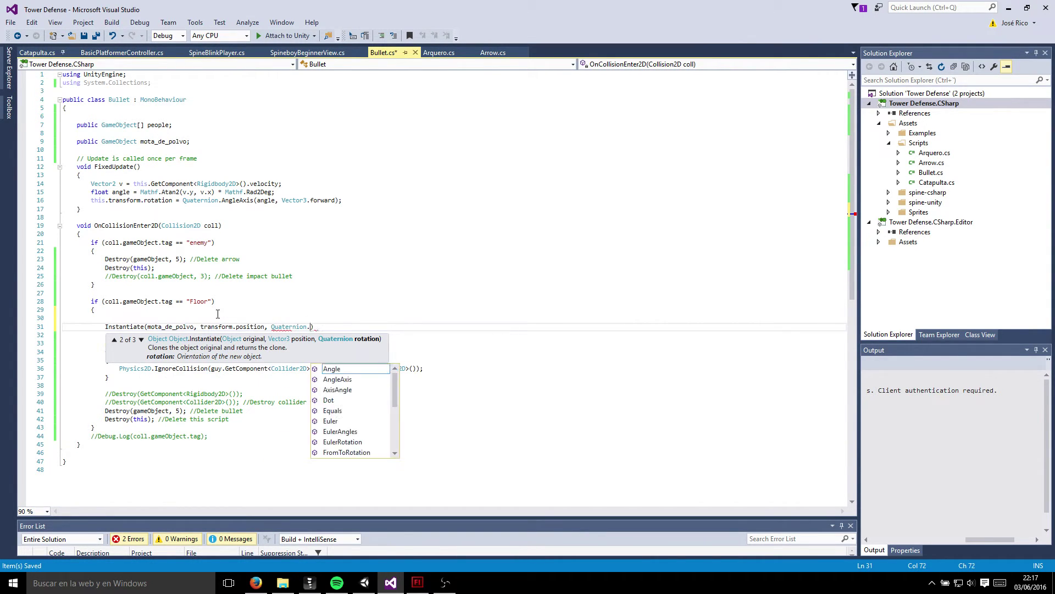
text(id)
key(Tab)
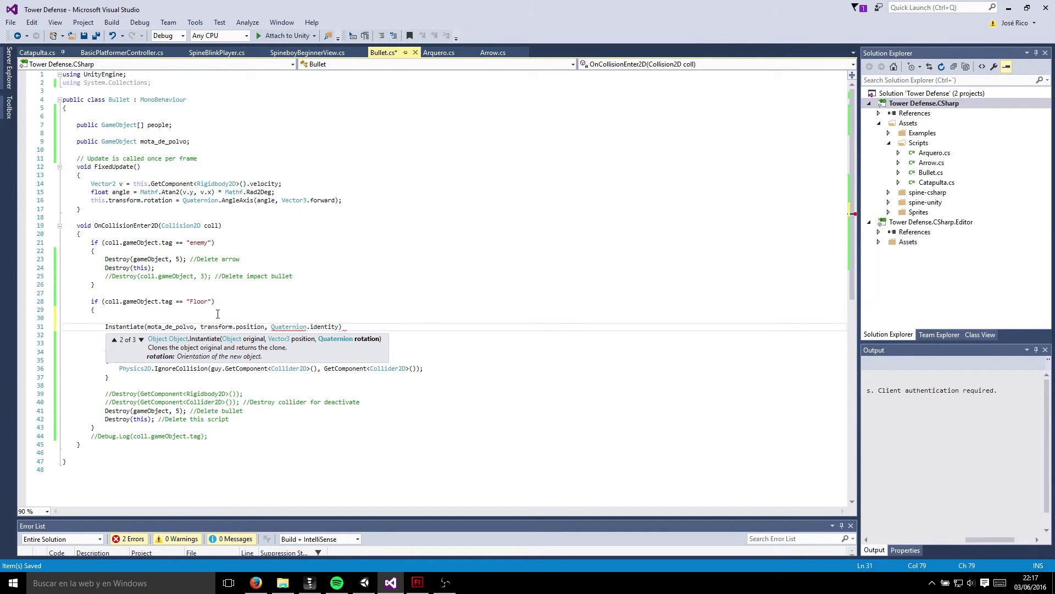
Step: Fix the .identity completion, close the Instantiate call, and save Bullet.cs before returning to Unity
key(Down)
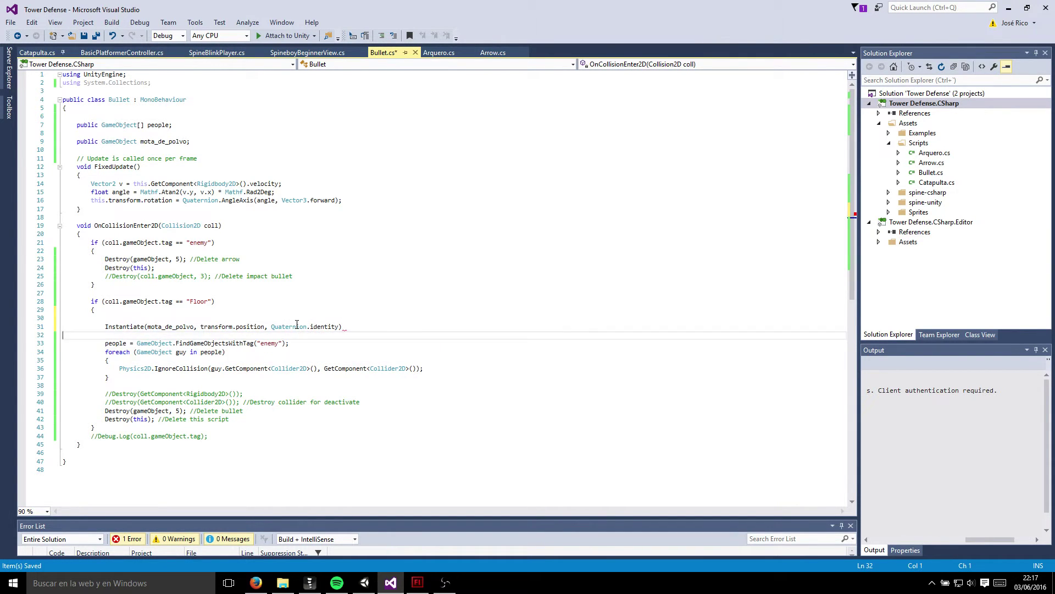
key(Down)
key(ctrl+z)
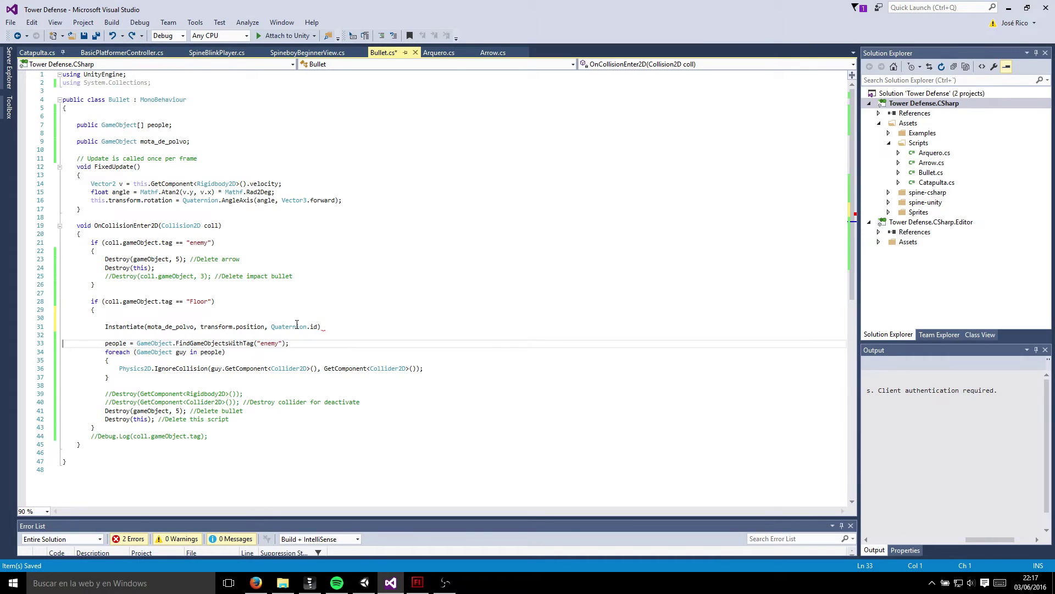
key(Up)
key(Up)
key(End)
key(Left)
key(shift+Left)
key(shift+Left)
key(shift+Left)
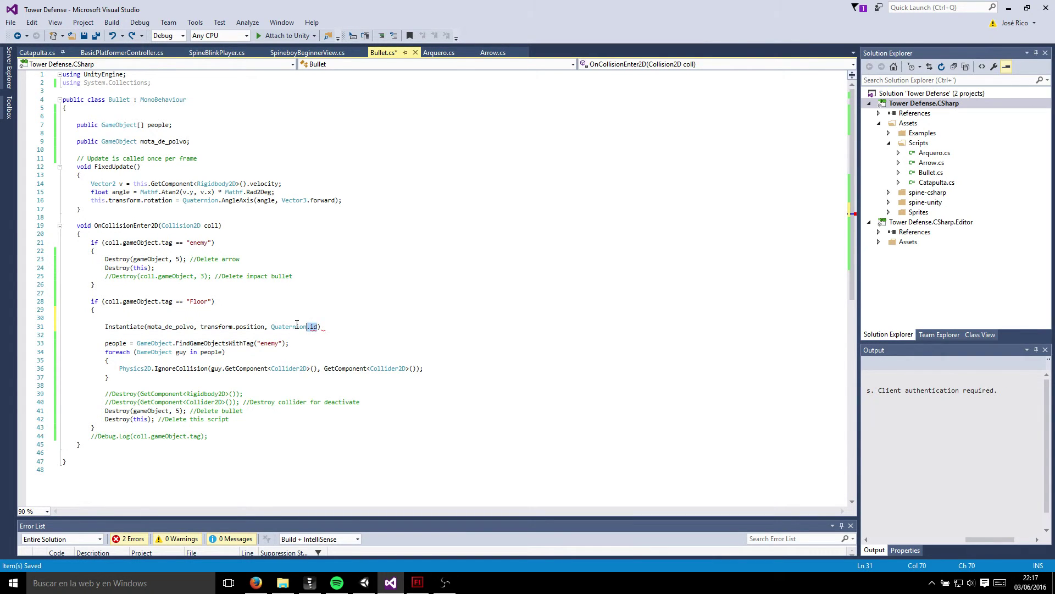
text(.id)
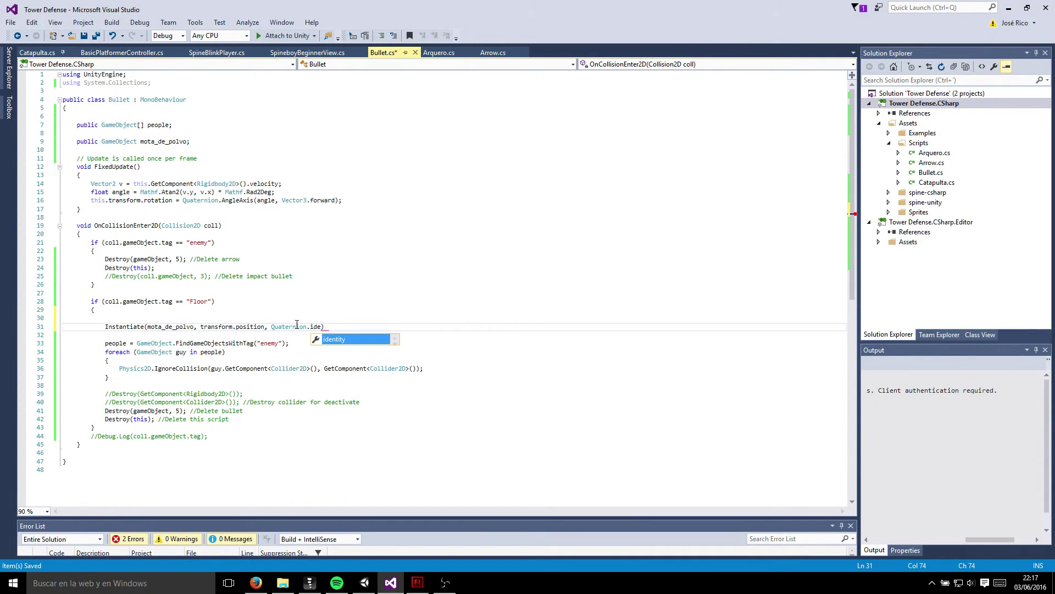
key(Tab)
text())
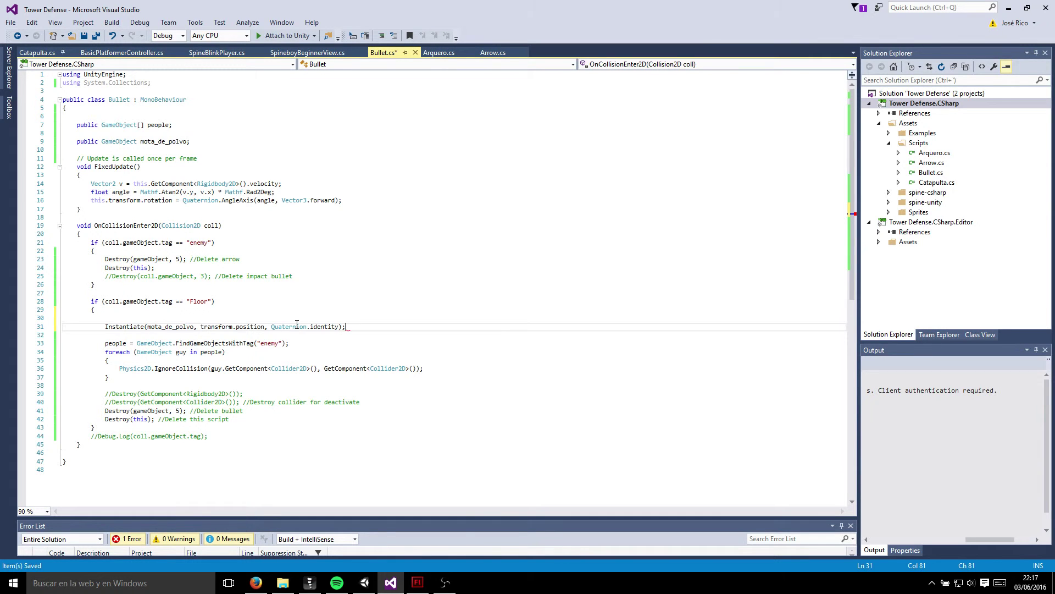
key(ctrl+s)
scroll(436, 490, down, 1)
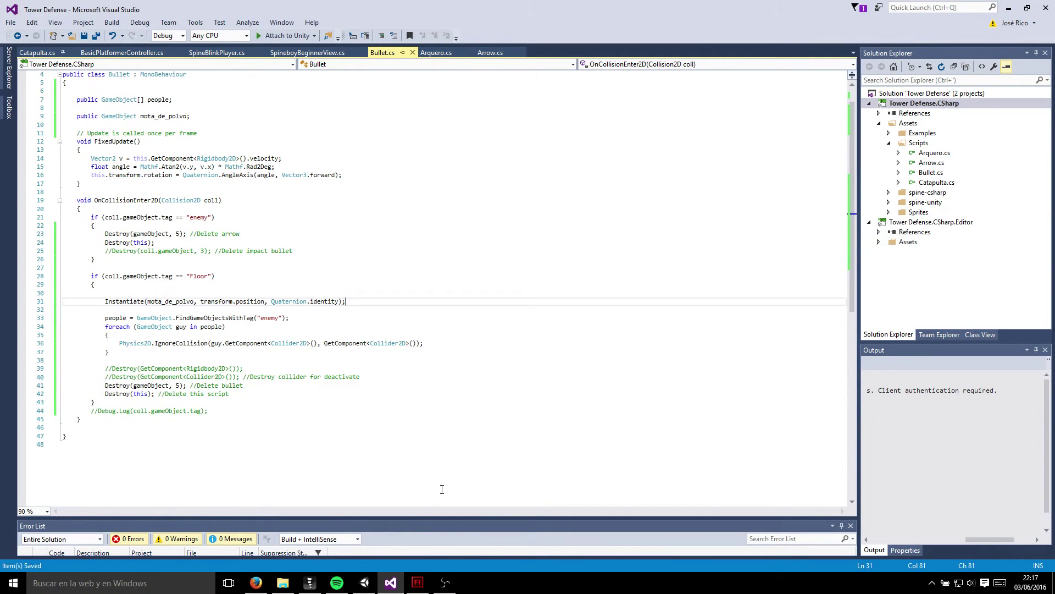
click(373, 578)
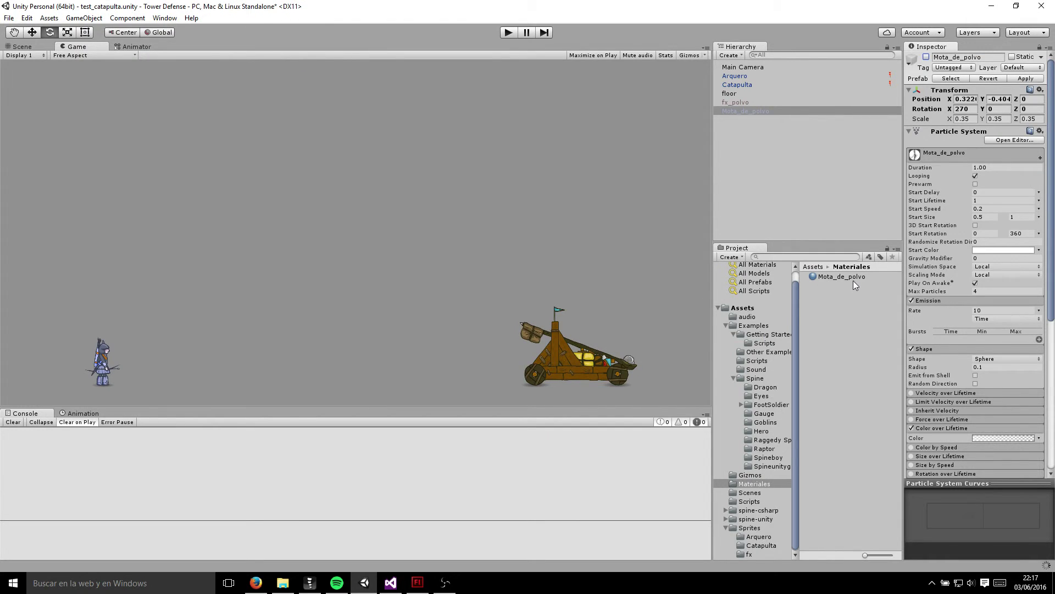
Step: Drag Mota_de_polvo from Sprites/fx into the roca prefab's Bullet script field, then start Play mode
scroll(962, 329, down, 5)
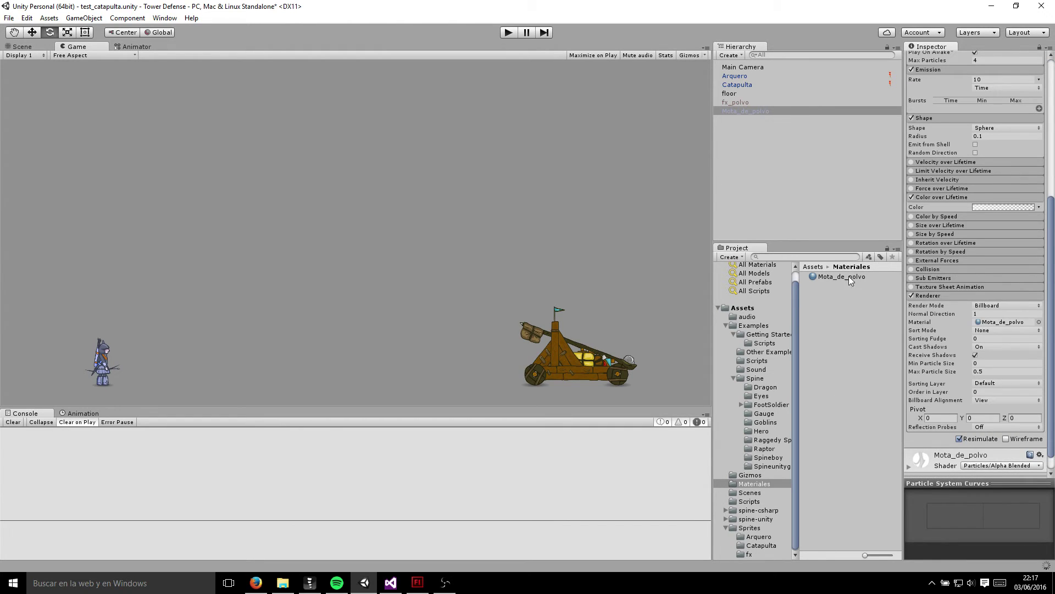
click(757, 544)
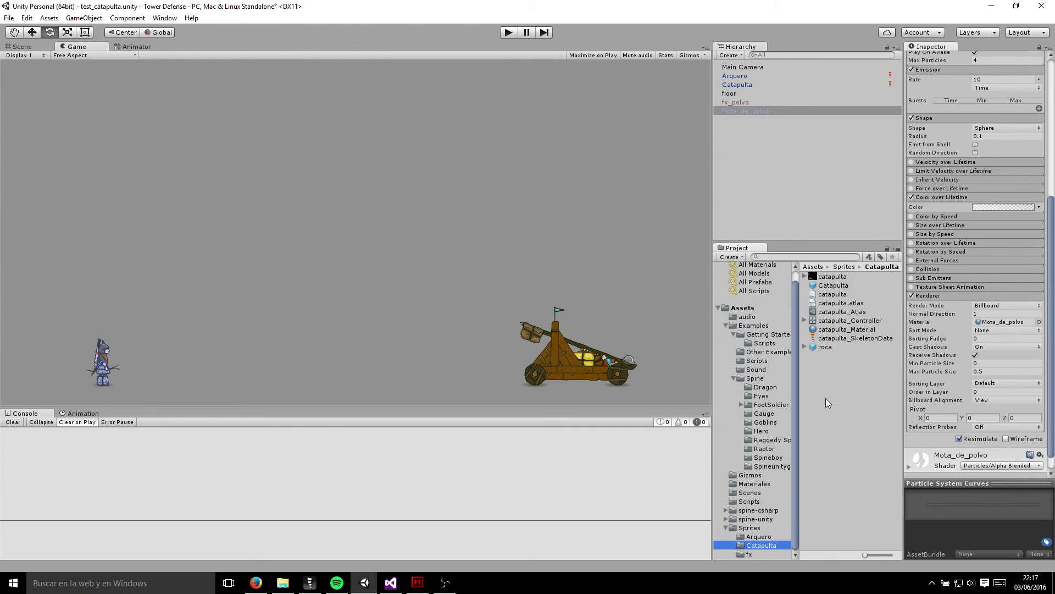
click(825, 347)
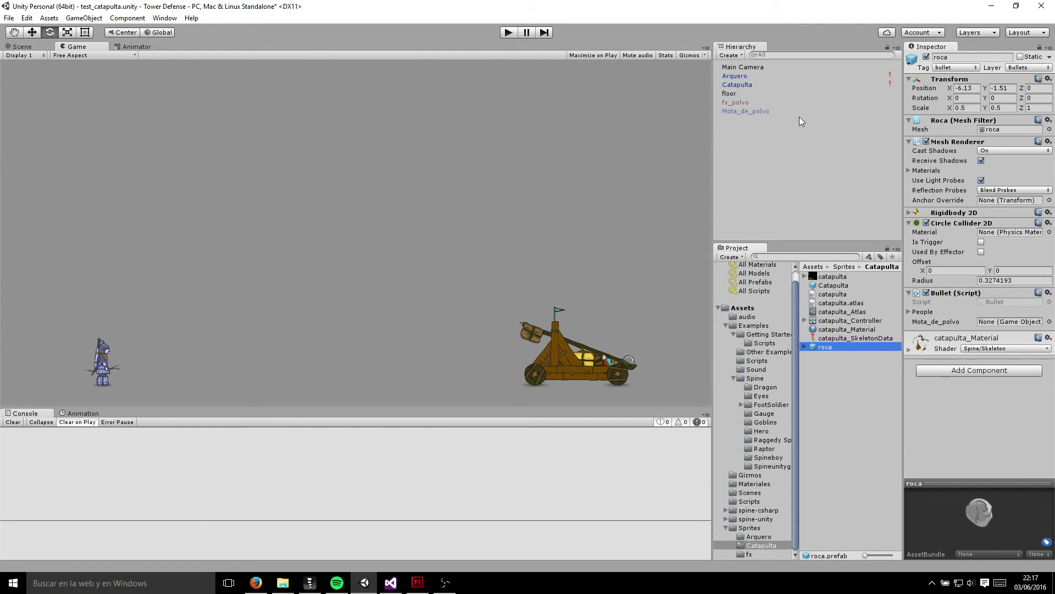
click(753, 553)
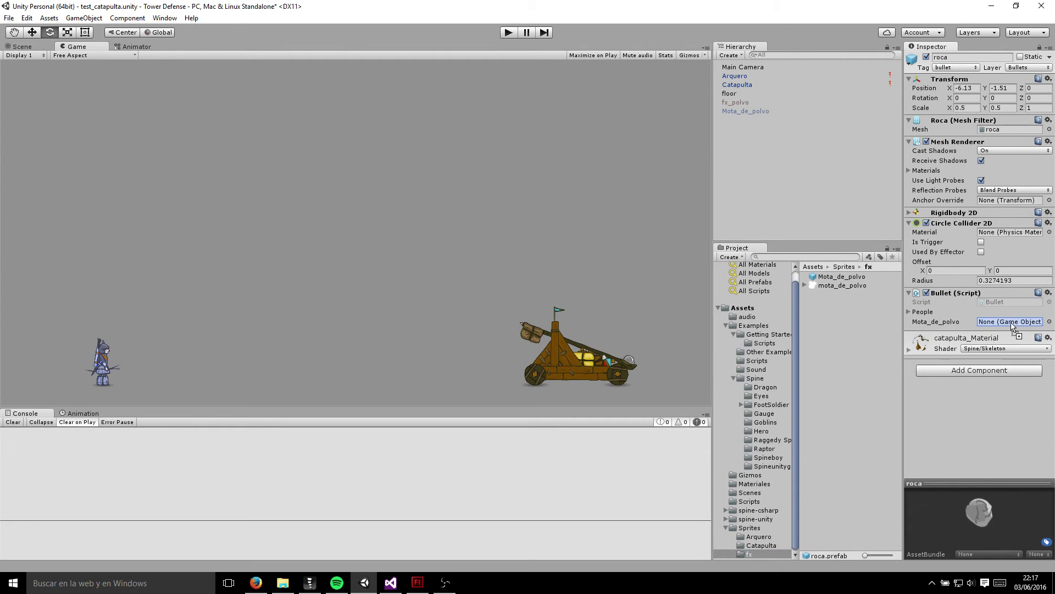
drag(844, 278, 1011, 323)
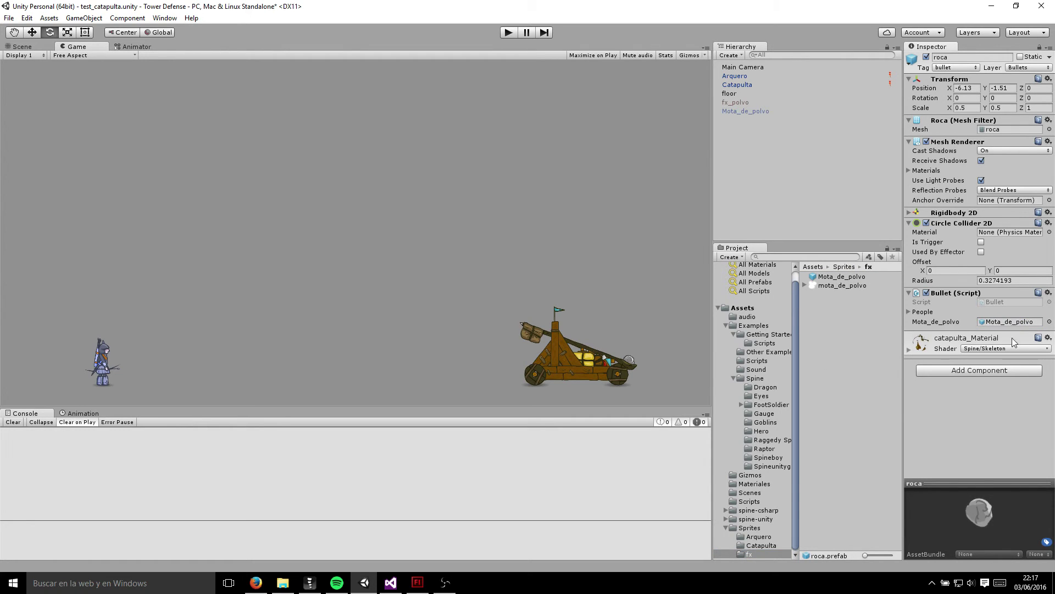
click(493, 154)
click(509, 33)
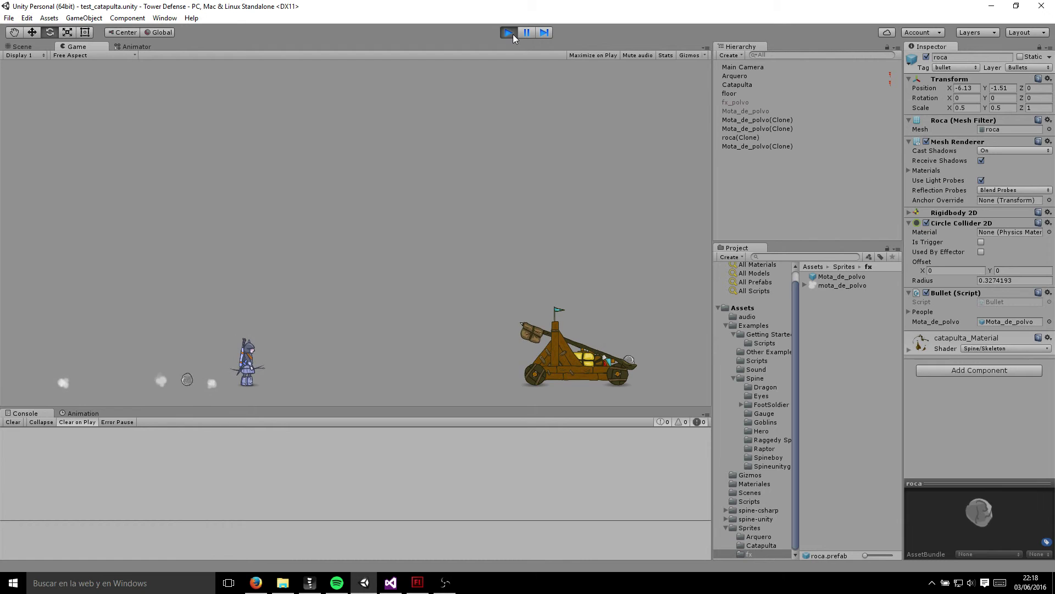
Step: Stop the test run and select the Mota_de_polvo effect in the Hierarchy
click(512, 34)
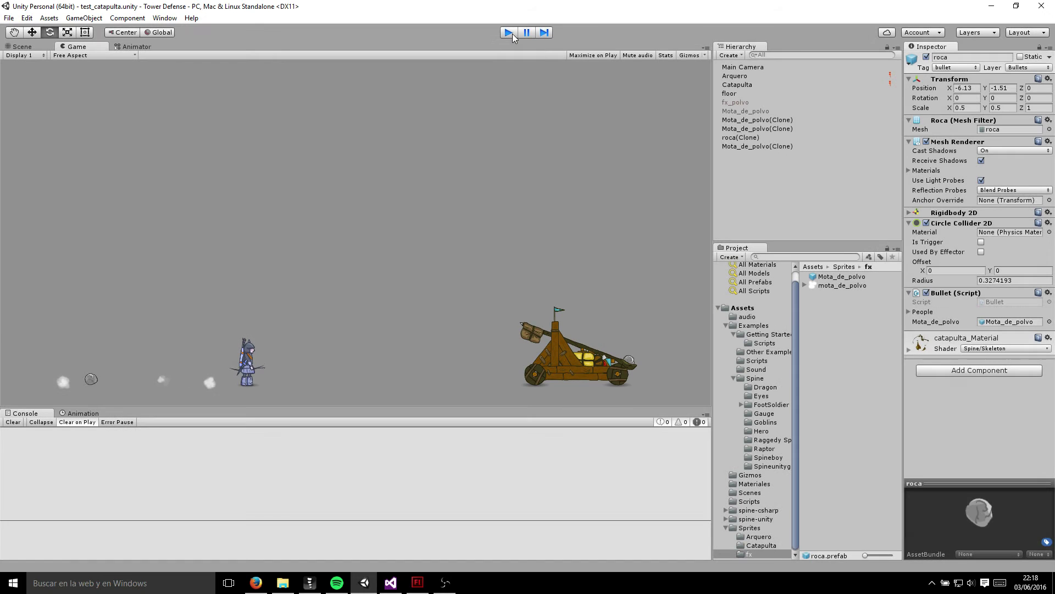
click(751, 111)
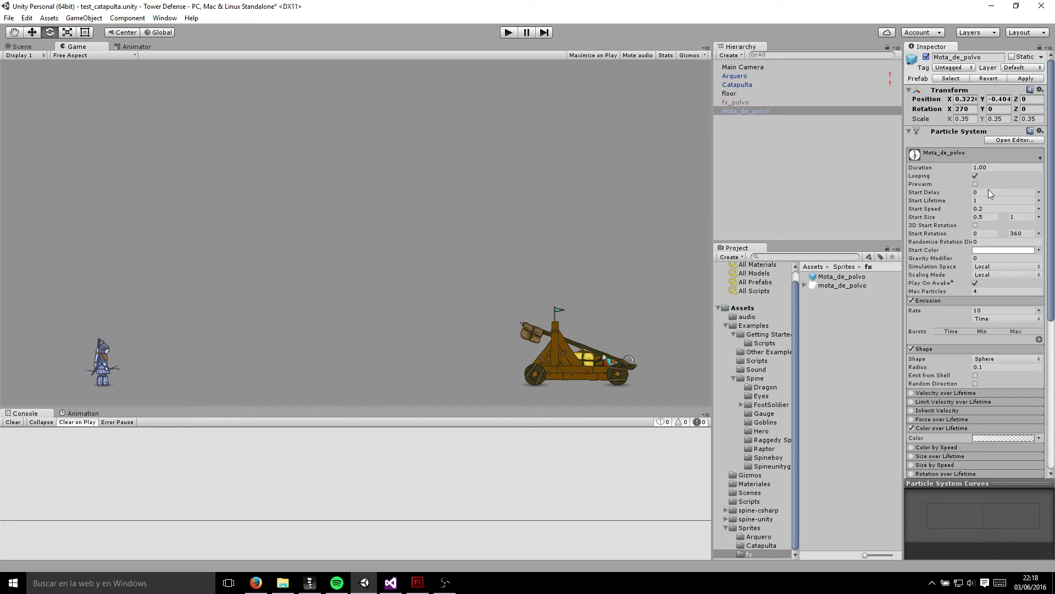
Step: Uncheck Looping on Mota_de_polvo, deactivate its scene object, and play the game again
click(976, 176)
click(746, 111)
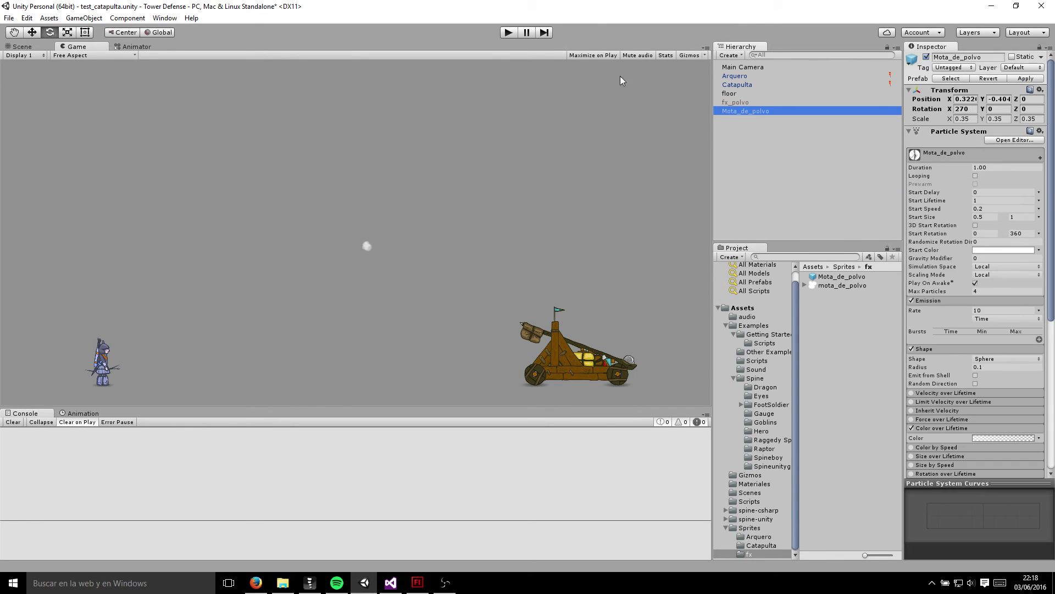
click(926, 56)
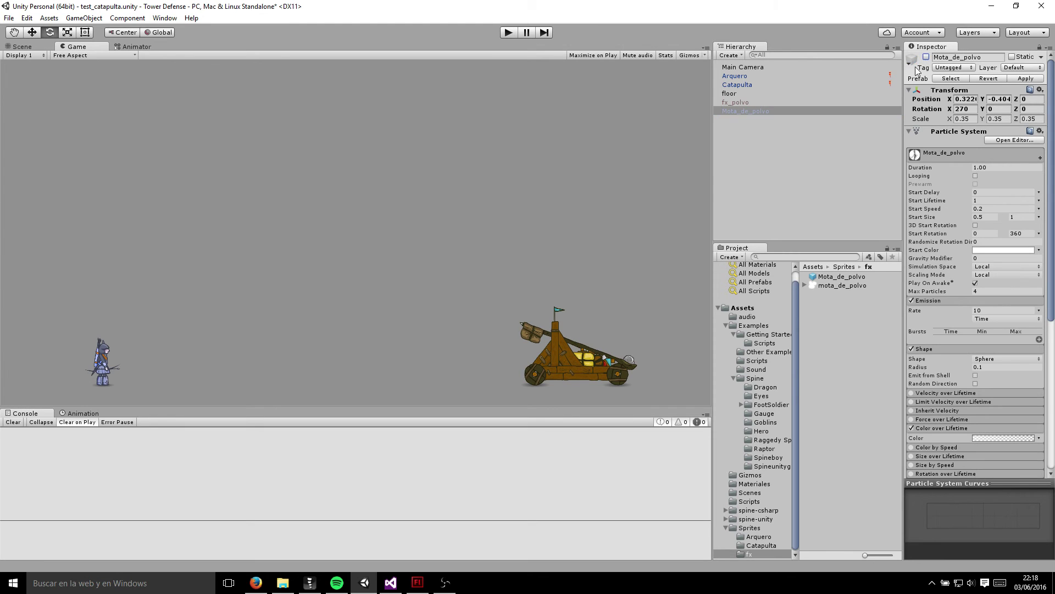
click(511, 33)
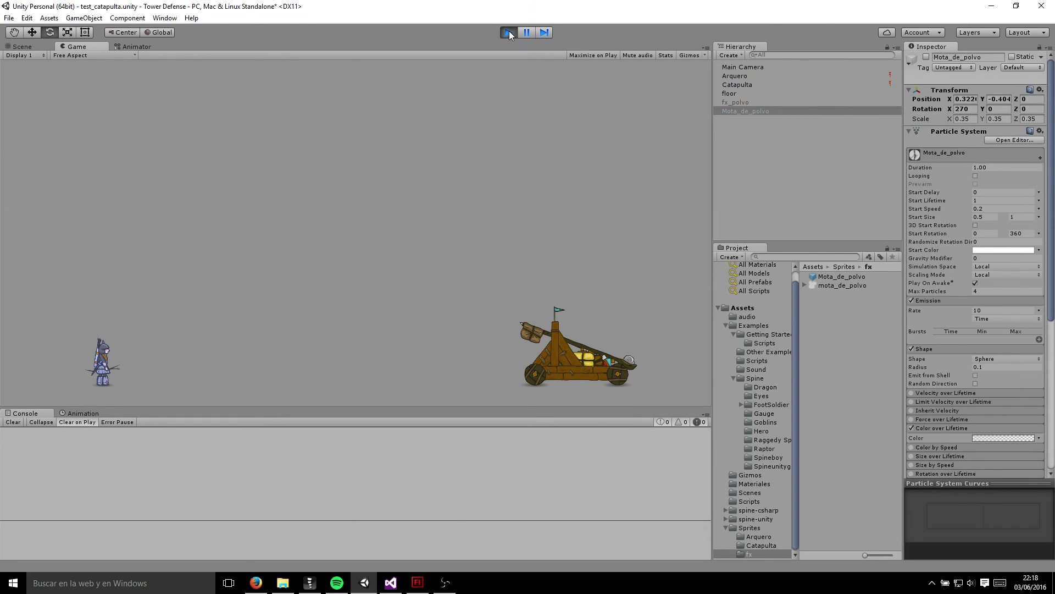